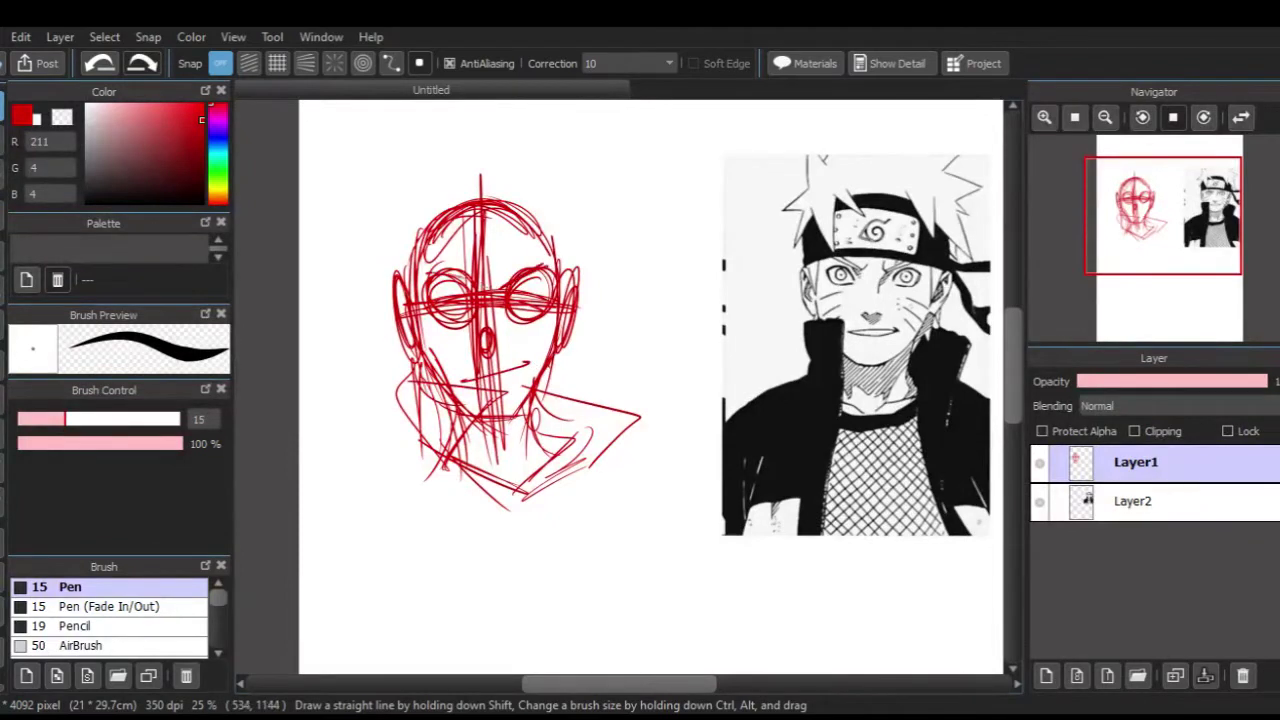
Step: Sketch whisker marks on the cheek and a headband with hatched sides across the forehead of the rough red head
{"action": "left_click_drag", "start_coordinate": [523, 326], "coordinate": [549, 335]}
{"action": "left_click_drag", "start_coordinate": [524, 343], "coordinate": [548, 352]}
{"action": "left_click_drag", "start_coordinate": [418, 284], "coordinate": [560, 281]}
{"action": "left_click_drag", "start_coordinate": [416, 250], "coordinate": [562, 241]}
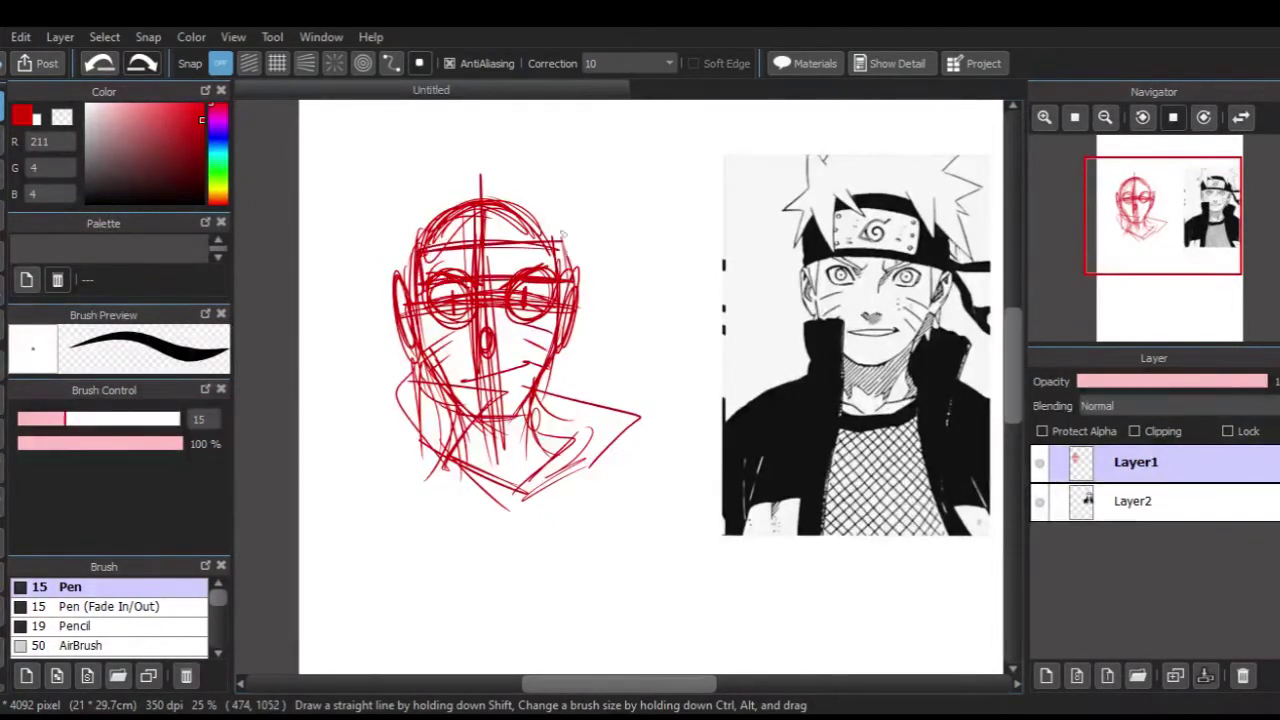
{"action": "left_click_drag", "start_coordinate": [424, 268], "coordinate": [462, 250]}
{"action": "mouse_move", "coordinate": [486, 240]}
{"action": "left_mouse_down"}
{"action": "mouse_move", "coordinate": [516, 234]}
{"action": "mouse_move", "coordinate": [540, 277]}
{"action": "left_mouse_up"}
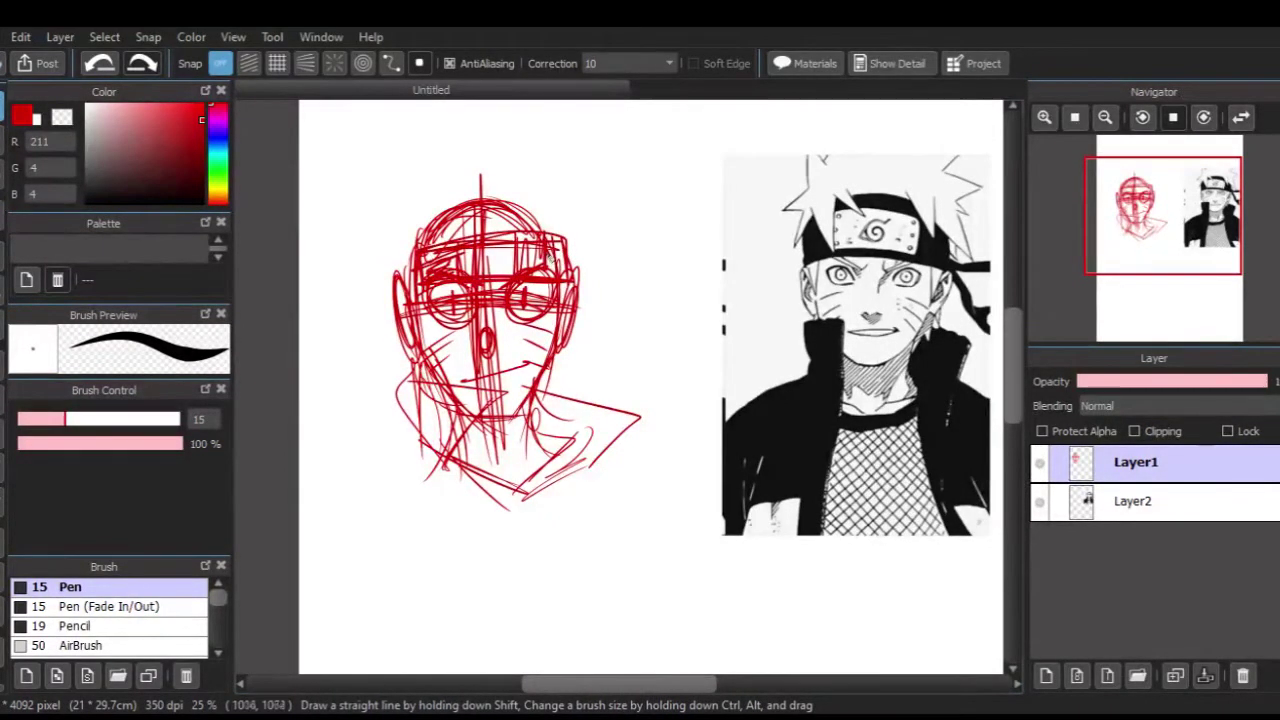
{"action": "left_click_drag", "start_coordinate": [440, 250], "coordinate": [432, 304]}
Step: Sketch a rough outline of large spiky hair around the top and sides of the head
{"action": "left_click_drag", "start_coordinate": [594, 192], "coordinate": [643, 247]}
{"action": "key", "text": "ctrl+z"}
{"action": "left_click_drag", "start_coordinate": [390, 262], "coordinate": [452, 192]}
{"action": "left_click_drag", "start_coordinate": [452, 192], "coordinate": [543, 151]}
{"action": "mouse_move", "coordinate": [522, 180]}
{"action": "left_mouse_down"}
{"action": "mouse_move", "coordinate": [620, 209]}
{"action": "mouse_move", "coordinate": [627, 281]}
{"action": "left_mouse_up"}
{"action": "left_click_drag", "start_coordinate": [570, 275], "coordinate": [601, 301]}
Step: Hatch the jacket collar and extend the shoulder lines on both sides of the neck
{"action": "left_click_drag", "start_coordinate": [530, 480], "coordinate": [640, 410]}
{"action": "mouse_move", "coordinate": [460, 385]}
{"action": "left_mouse_down"}
{"action": "mouse_move", "coordinate": [395, 425]}
{"action": "mouse_move", "coordinate": [335, 490]}
{"action": "mouse_move", "coordinate": [540, 495]}
{"action": "mouse_move", "coordinate": [640, 445]}
{"action": "left_mouse_up"}
{"action": "left_click_drag", "start_coordinate": [560, 472], "coordinate": [660, 470]}
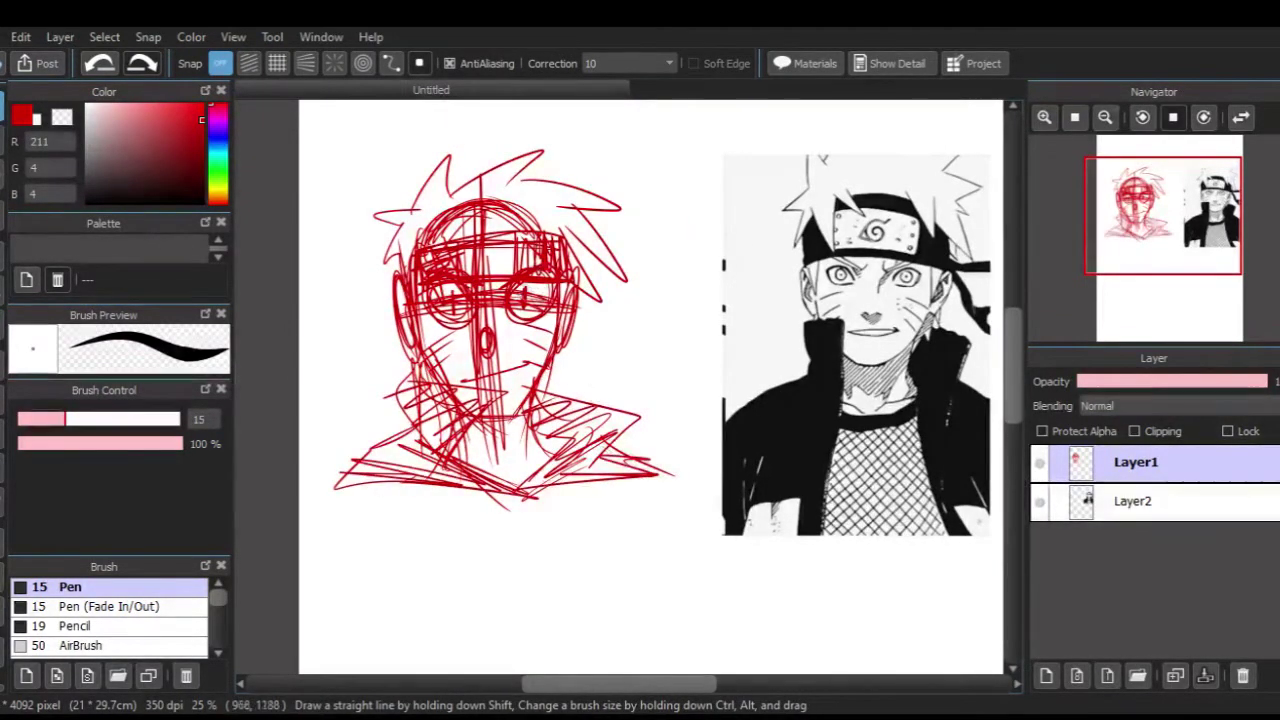
Step: Lower Layer1's opacity so the rough sketch fades, and add a new layer above it
{"action": "left_click", "coordinate": [1045, 117]}
{"action": "left_click", "coordinate": [1045, 117]}
{"action": "mouse_move", "coordinate": [1172, 222]}
{"action": "left_mouse_down"}
{"action": "mouse_move", "coordinate": [1195, 214]}
{"action": "mouse_move", "coordinate": [1142, 212]}
{"action": "left_mouse_up"}
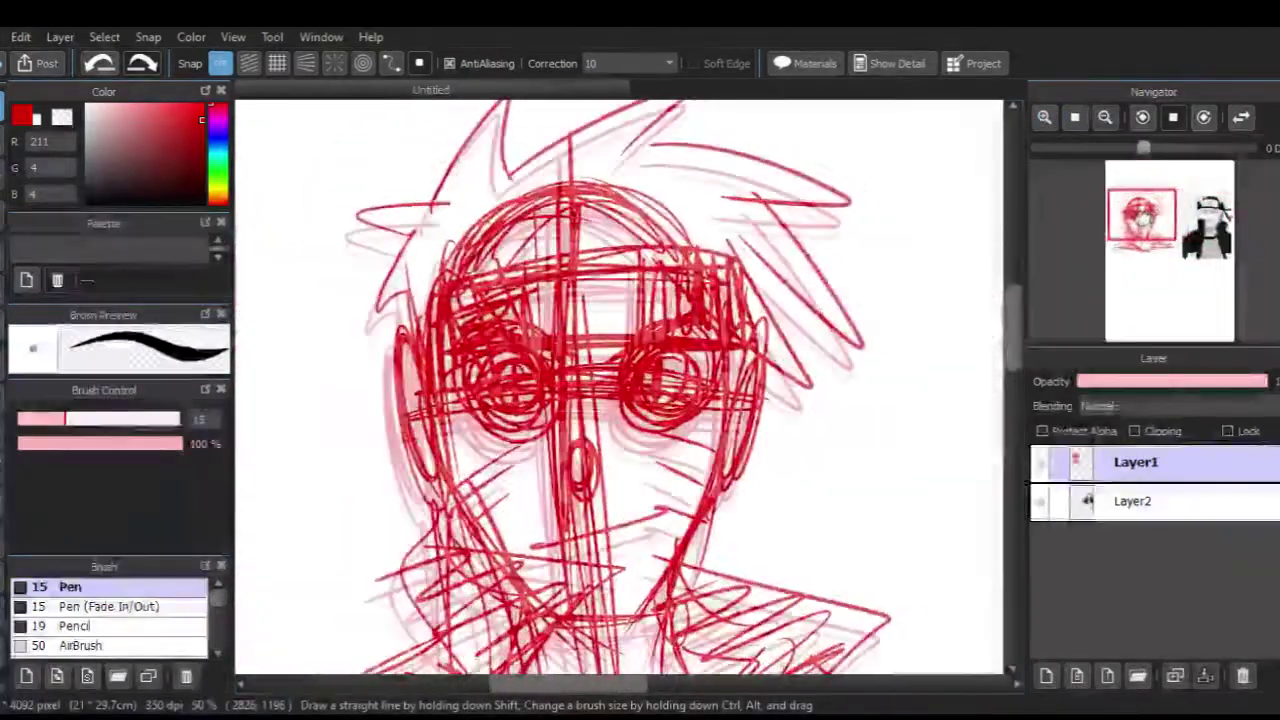
{"action": "left_click", "coordinate": [1105, 117]}
{"action": "left_click", "coordinate": [1160, 383]}
{"action": "left_click", "coordinate": [1046, 676]}
{"action": "left_click", "coordinate": [1137, 227]}
Step: Redraw the head outline over the faded sketch with vertical and curved eye guidelines and both ears
{"action": "left_click_drag", "start_coordinate": [550, 212], "coordinate": [716, 188]}
{"action": "left_click_drag", "start_coordinate": [578, 186], "coordinate": [733, 205]}
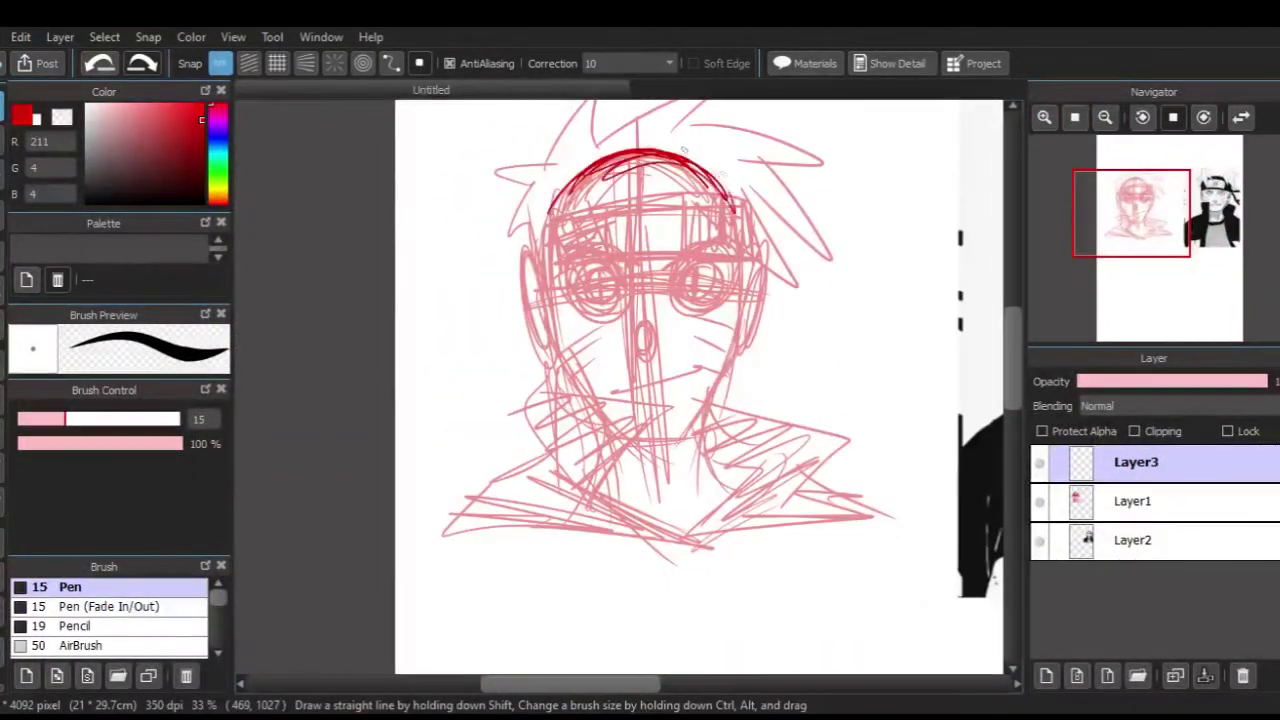
{"action": "left_click_drag", "start_coordinate": [666, 153], "coordinate": [736, 212]}
{"action": "left_click_drag", "start_coordinate": [640, 156], "coordinate": [656, 405]}
{"action": "left_click_drag", "start_coordinate": [646, 178], "coordinate": [659, 458]}
{"action": "mouse_move", "coordinate": [572, 205]}
{"action": "left_mouse_down"}
{"action": "mouse_move", "coordinate": [598, 405]}
{"action": "mouse_move", "coordinate": [690, 440]}
{"action": "mouse_move", "coordinate": [745, 225]}
{"action": "mouse_move", "coordinate": [730, 178]}
{"action": "left_mouse_up"}
{"action": "left_click_drag", "start_coordinate": [538, 255], "coordinate": [555, 342]}
{"action": "left_click_drag", "start_coordinate": [752, 256], "coordinate": [750, 338]}
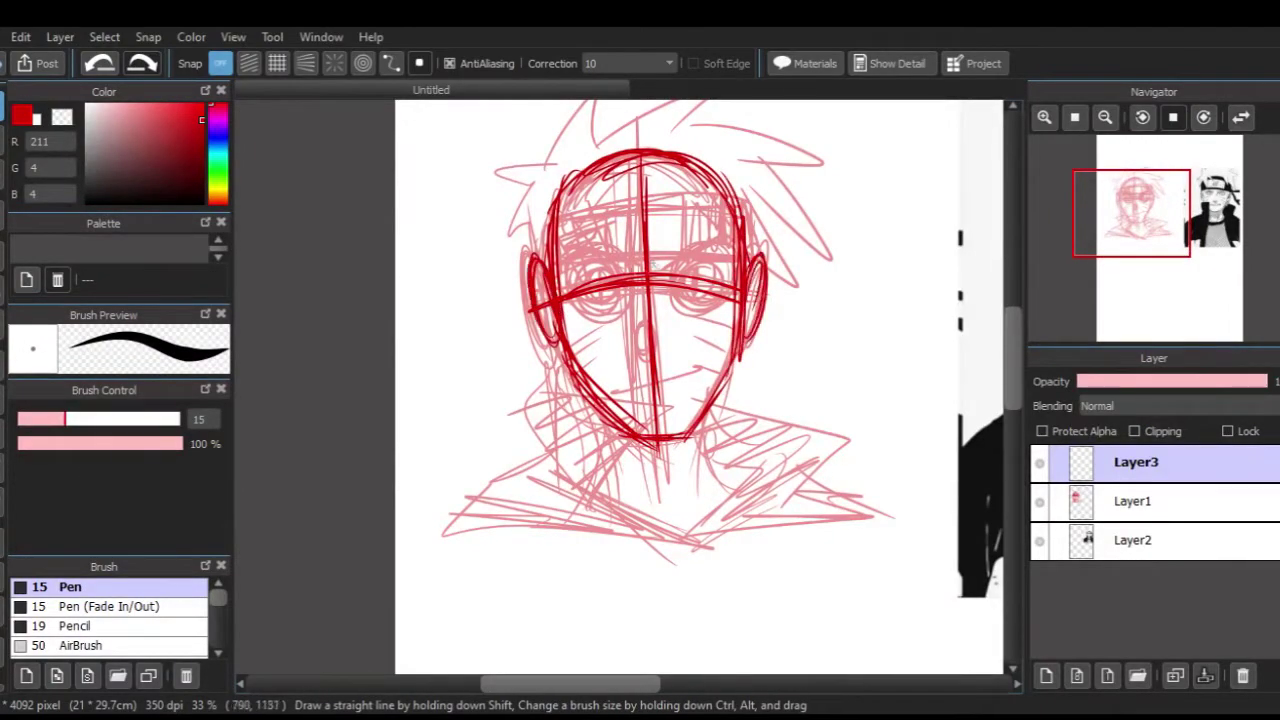
Step: Sketch two round eyes on the eye guideline, an oval nose and a slanted smirking mouth
{"action": "left_click_drag", "start_coordinate": [652, 312], "coordinate": [657, 314]}
{"action": "left_click_drag", "start_coordinate": [1168, 225], "coordinate": [1172, 228]}
{"action": "left_click_drag", "start_coordinate": [340, 392], "coordinate": [400, 387]}
{"action": "left_click", "coordinate": [343, 400]}
{"action": "left_click_drag", "start_coordinate": [320, 286], "coordinate": [334, 292]}
Step: Draw the neck sides, shoulder lines and V-shaped neckline, with hatching under the jaw
{"action": "mouse_move", "coordinate": [512, 367]}
{"action": "left_mouse_down"}
{"action": "mouse_move", "coordinate": [619, 375]}
{"action": "mouse_move", "coordinate": [550, 528]}
{"action": "left_mouse_up"}
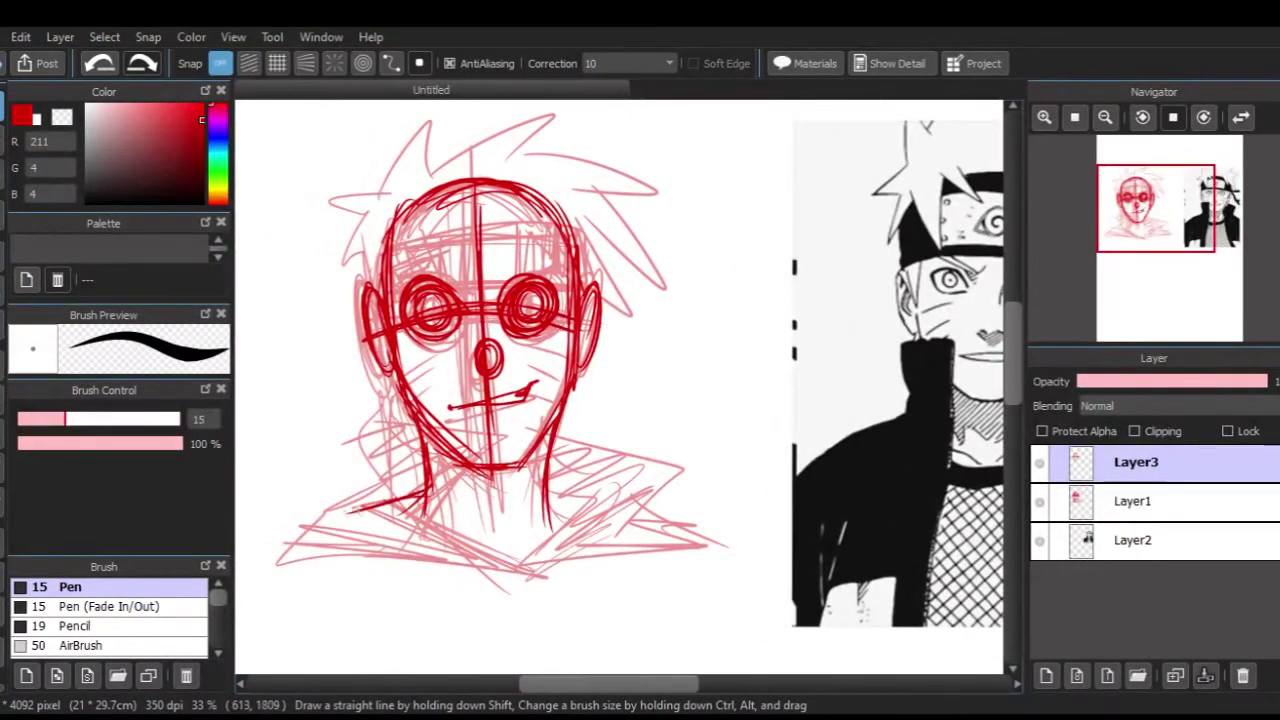
{"action": "left_click_drag", "start_coordinate": [350, 508], "coordinate": [622, 484]}
{"action": "left_click_drag", "start_coordinate": [420, 502], "coordinate": [488, 472]}
Step: Fade Layer1 to a very light guide and reduce Layer3's opacity to a partly transparent level
{"action": "left_click", "coordinate": [1159, 380]}
{"action": "left_click", "coordinate": [1150, 501]}
{"action": "left_click", "coordinate": [1155, 463]}
{"action": "left_click", "coordinate": [1262, 381]}
{"action": "left_click", "coordinate": [1150, 501]}
{"action": "left_click", "coordinate": [1099, 381]}
{"action": "left_click", "coordinate": [1155, 462]}
{"action": "left_click", "coordinate": [1213, 381]}
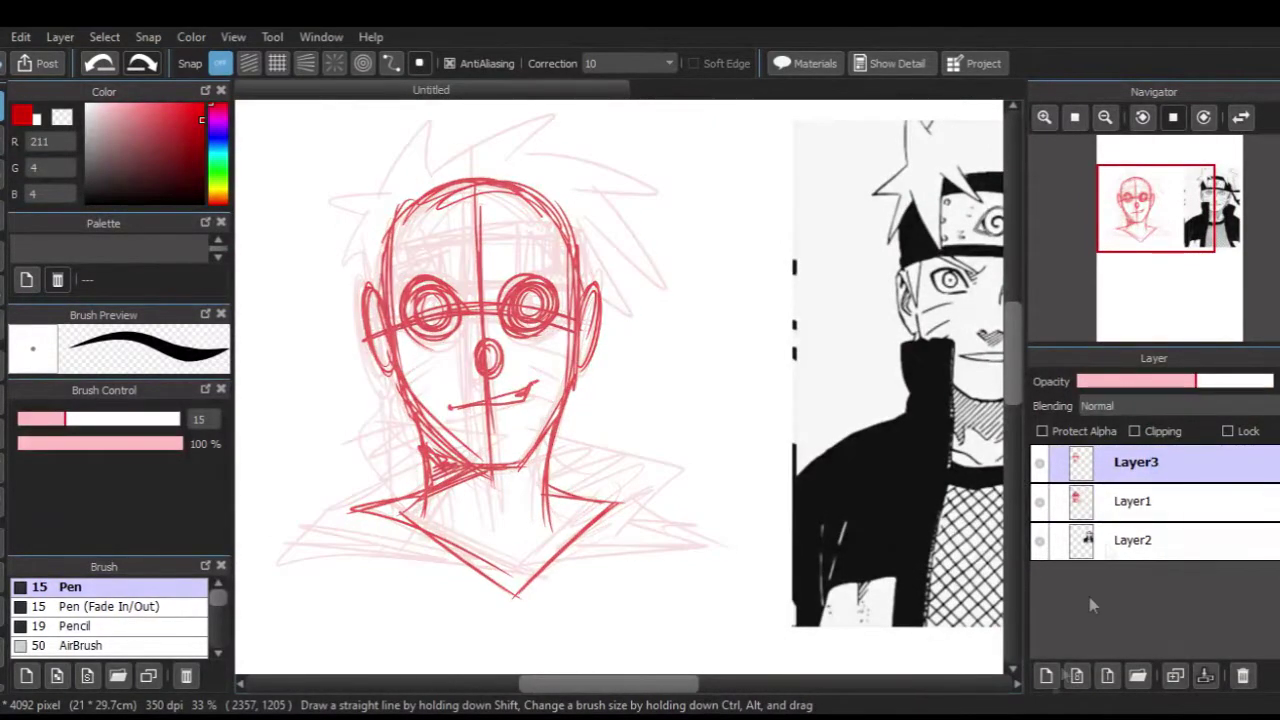
Step: Add a new layer and outline the curved headband across the forehead with the edge of its metal plate
{"action": "left_click", "coordinate": [1046, 676]}
{"action": "key", "text": "ctrl+z"}
{"action": "key", "text": "ctrl+z"}
{"action": "left_click_drag", "start_coordinate": [383, 250], "coordinate": [386, 314]}
{"action": "left_click_drag", "start_coordinate": [384, 248], "coordinate": [485, 222]}
{"action": "mouse_move", "coordinate": [437, 223]}
{"action": "left_mouse_down"}
{"action": "mouse_move", "coordinate": [582, 243]}
{"action": "mouse_move", "coordinate": [584, 300]}
{"action": "left_mouse_up"}
{"action": "left_click_drag", "start_coordinate": [390, 299], "coordinate": [583, 289]}
{"action": "left_click_drag", "start_coordinate": [428, 228], "coordinate": [430, 278]}
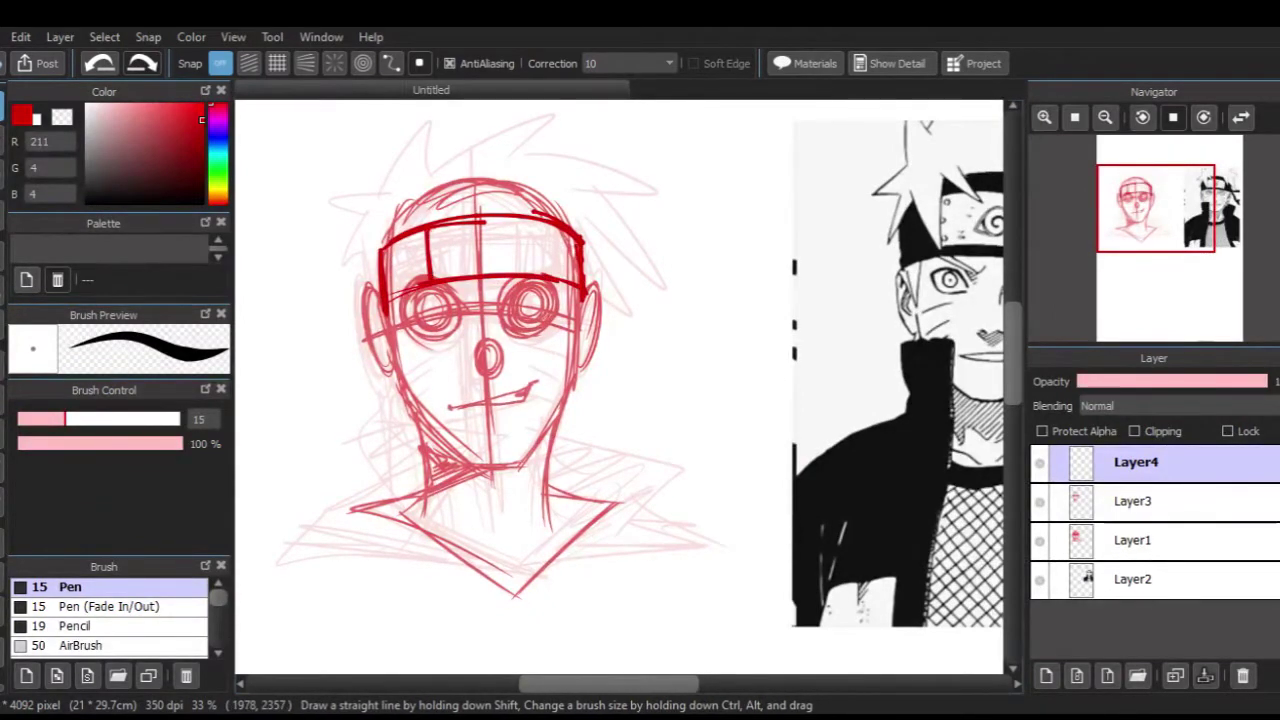
Step: Finish the headband plate, hatch the cloth on both sides and draw the leaf swirl emblem in the middle
{"action": "mouse_move", "coordinate": [484, 221]}
{"action": "left_mouse_down"}
{"action": "mouse_move", "coordinate": [544, 227]}
{"action": "mouse_move", "coordinate": [546, 277]}
{"action": "left_mouse_up"}
{"action": "left_click_drag", "start_coordinate": [553, 229], "coordinate": [579, 284]}
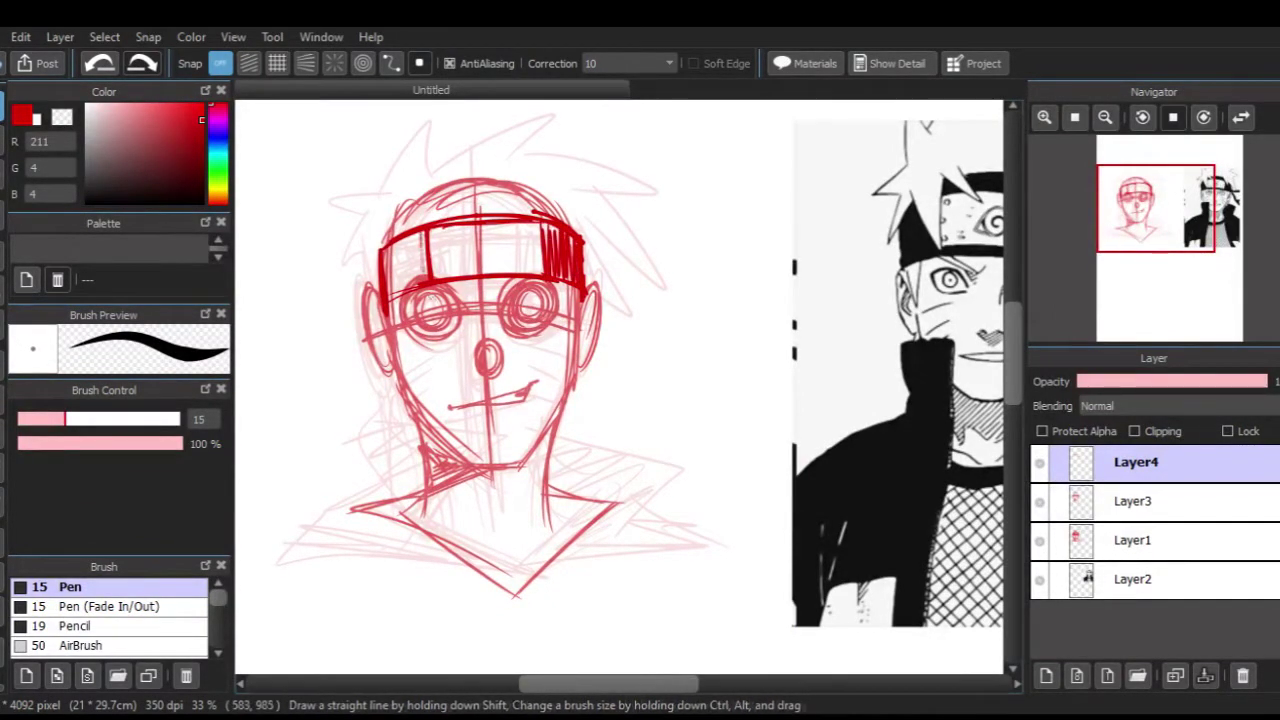
{"action": "left_click_drag", "start_coordinate": [390, 246], "coordinate": [418, 284]}
{"action": "mouse_move", "coordinate": [487, 236]}
{"action": "left_mouse_down"}
{"action": "mouse_move", "coordinate": [505, 226]}
{"action": "mouse_move", "coordinate": [447, 258]}
{"action": "left_mouse_up"}
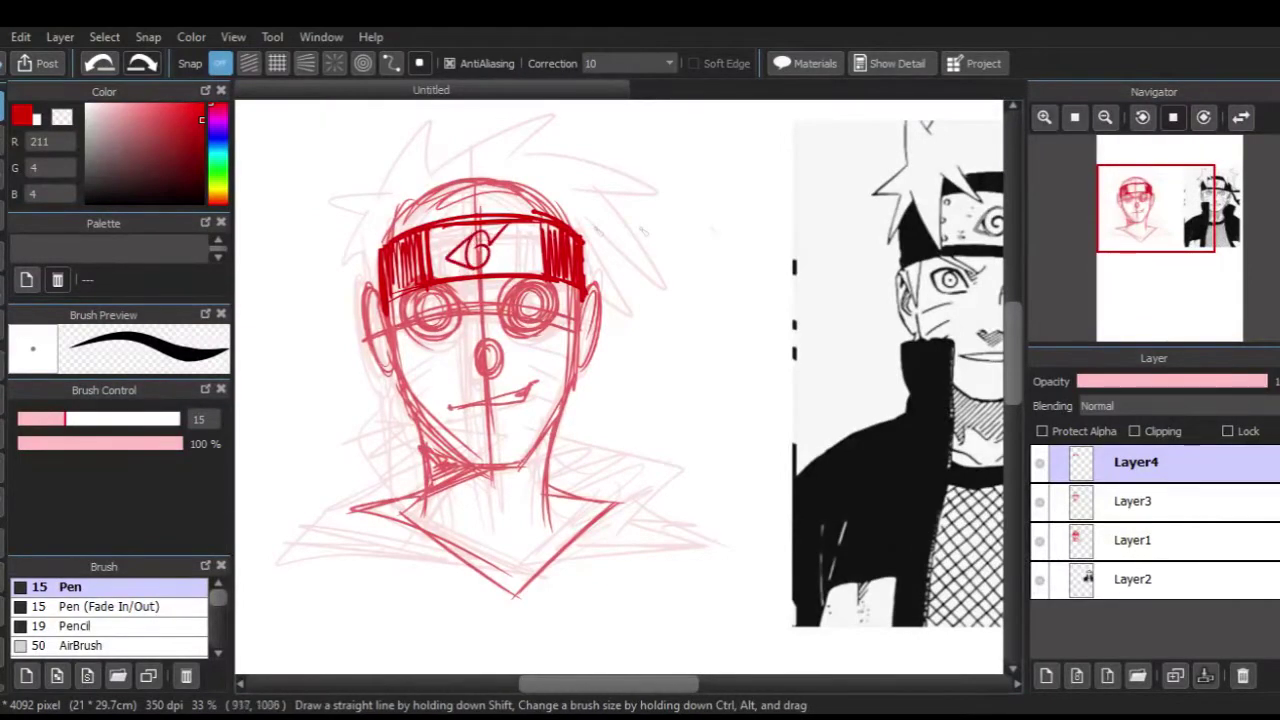
{"action": "left_click_drag", "start_coordinate": [583, 239], "coordinate": [591, 289]}
Step: On a new layer, draw angry slanted eyebrows and both eyes with irises and dot pupils beneath the headband
{"action": "left_click", "coordinate": [1046, 676]}
{"action": "left_click", "coordinate": [1044, 118]}
{"action": "left_click", "coordinate": [1044, 118]}
{"action": "mouse_move", "coordinate": [1152, 208]}
{"action": "left_mouse_down"}
{"action": "mouse_move", "coordinate": [1143, 196]}
{"action": "mouse_move", "coordinate": [1142, 213]}
{"action": "left_mouse_up"}
{"action": "left_click", "coordinate": [1044, 118]}
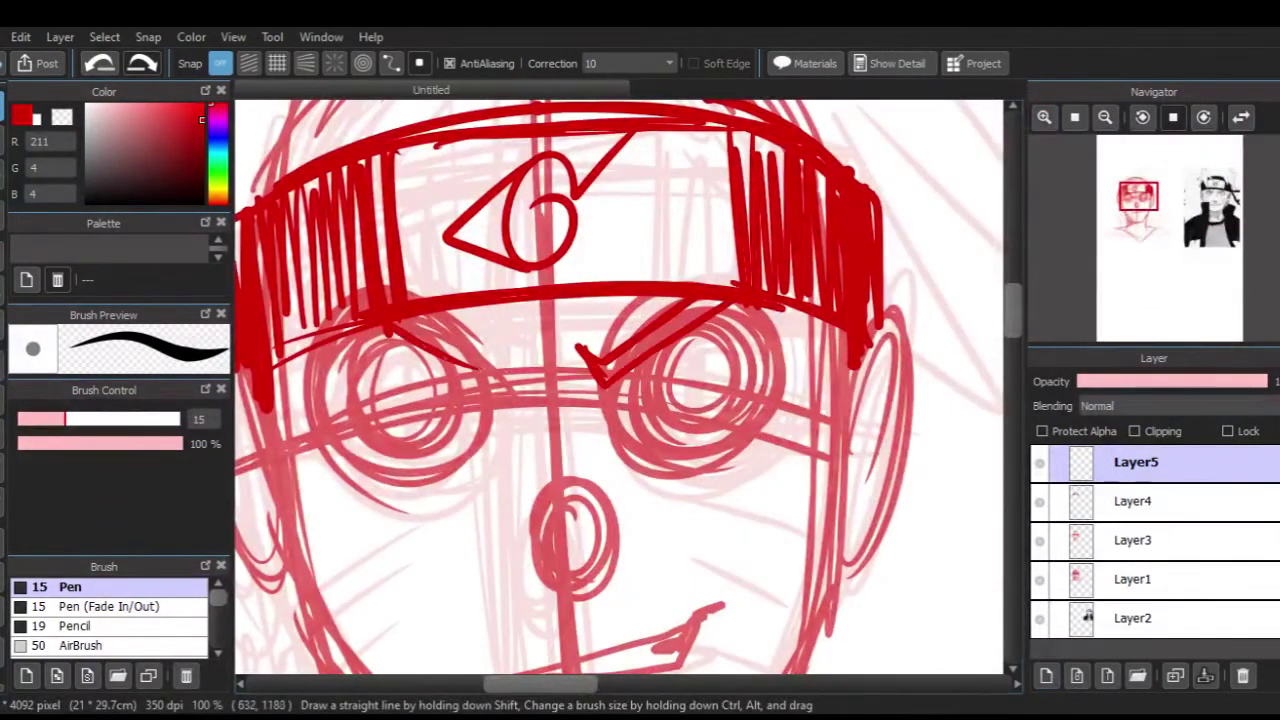
{"action": "left_click_drag", "start_coordinate": [662, 366], "coordinate": [744, 391]}
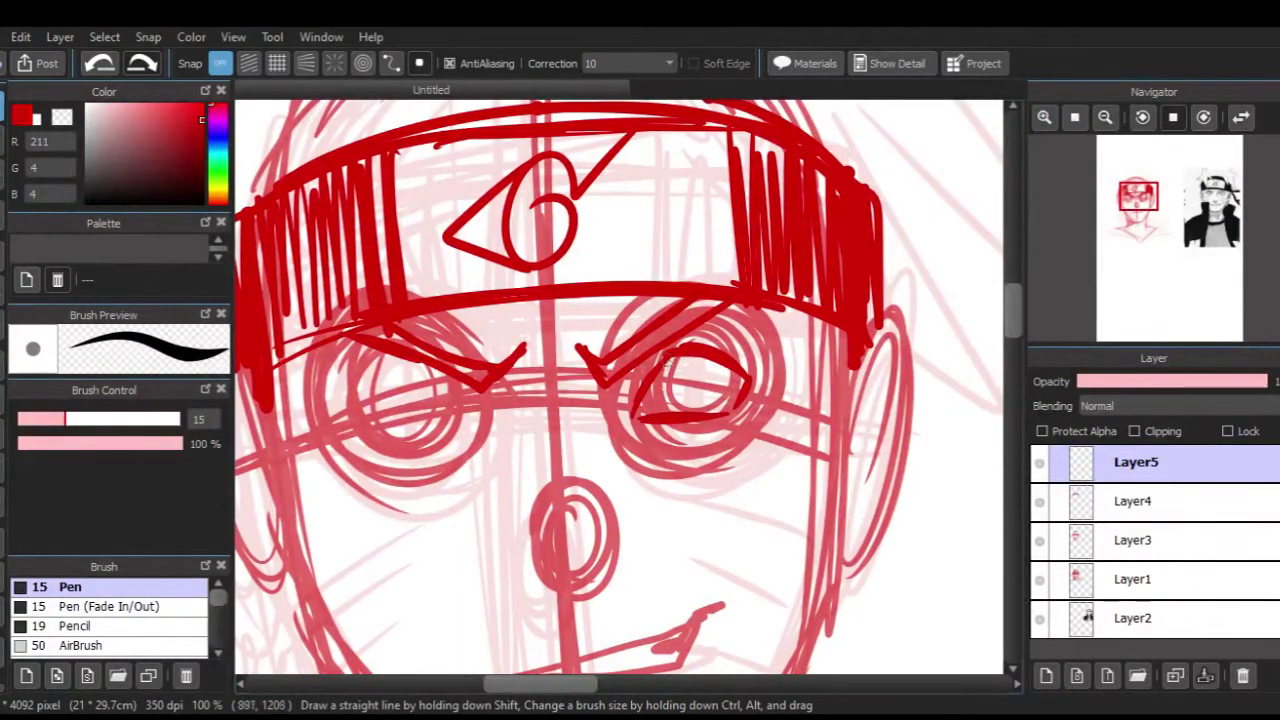
{"action": "left_click_drag", "start_coordinate": [420, 358], "coordinate": [350, 418]}
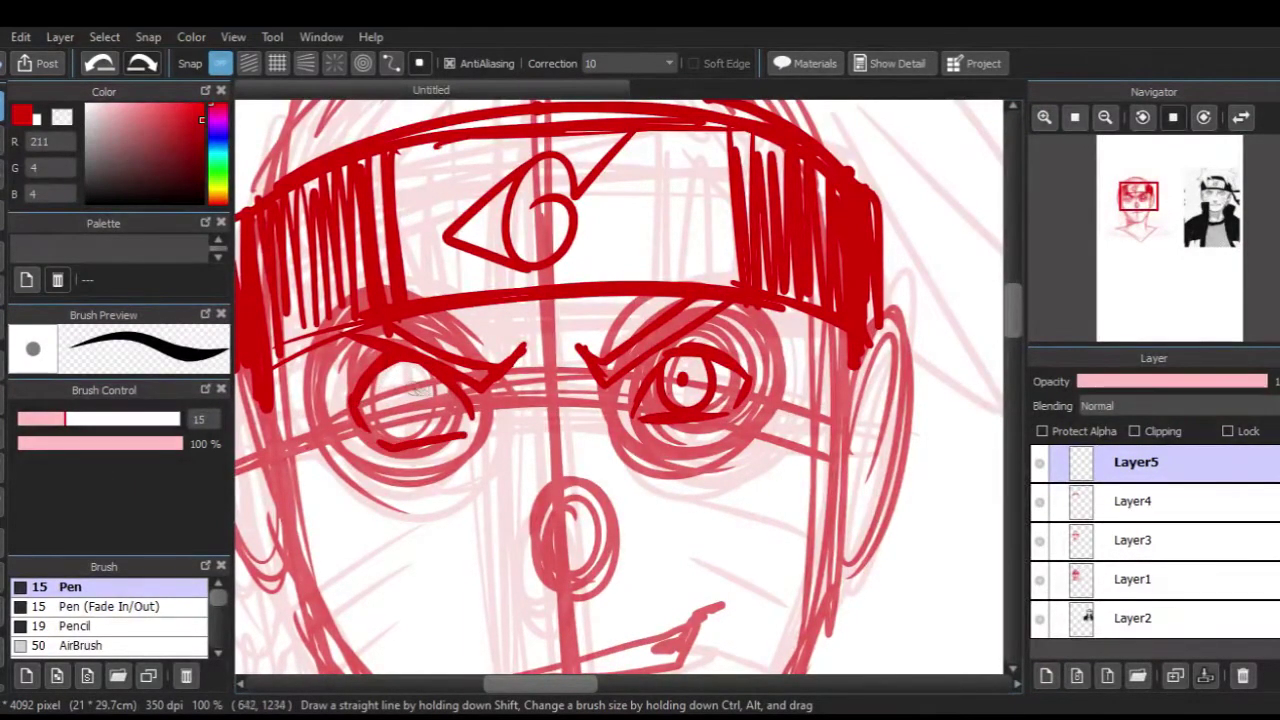
{"action": "left_click", "coordinate": [414, 392]}
Step: Reduce Layer1's opacity to zero and fade Layer3 to a faint guide, keeping Layer5 as the active layer
{"action": "left_click", "coordinate": [1105, 118]}
{"action": "left_click", "coordinate": [1105, 118]}
{"action": "left_click", "coordinate": [1133, 579]}
{"action": "left_click", "coordinate": [1083, 382]}
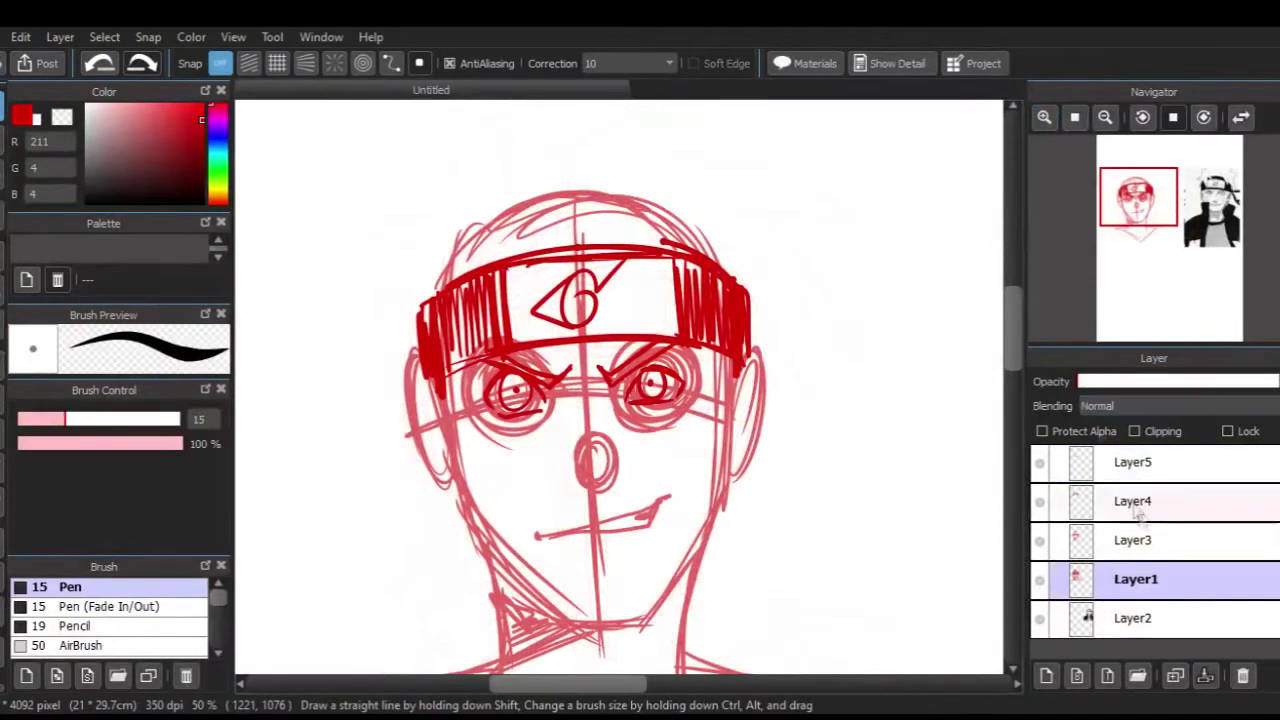
{"action": "left_click", "coordinate": [1136, 540]}
{"action": "left_click", "coordinate": [1113, 382]}
{"action": "left_click", "coordinate": [1133, 462]}
{"action": "scroll", "coordinate": [612, 385], "scroll_direction": "up", "scroll_amount": 2}
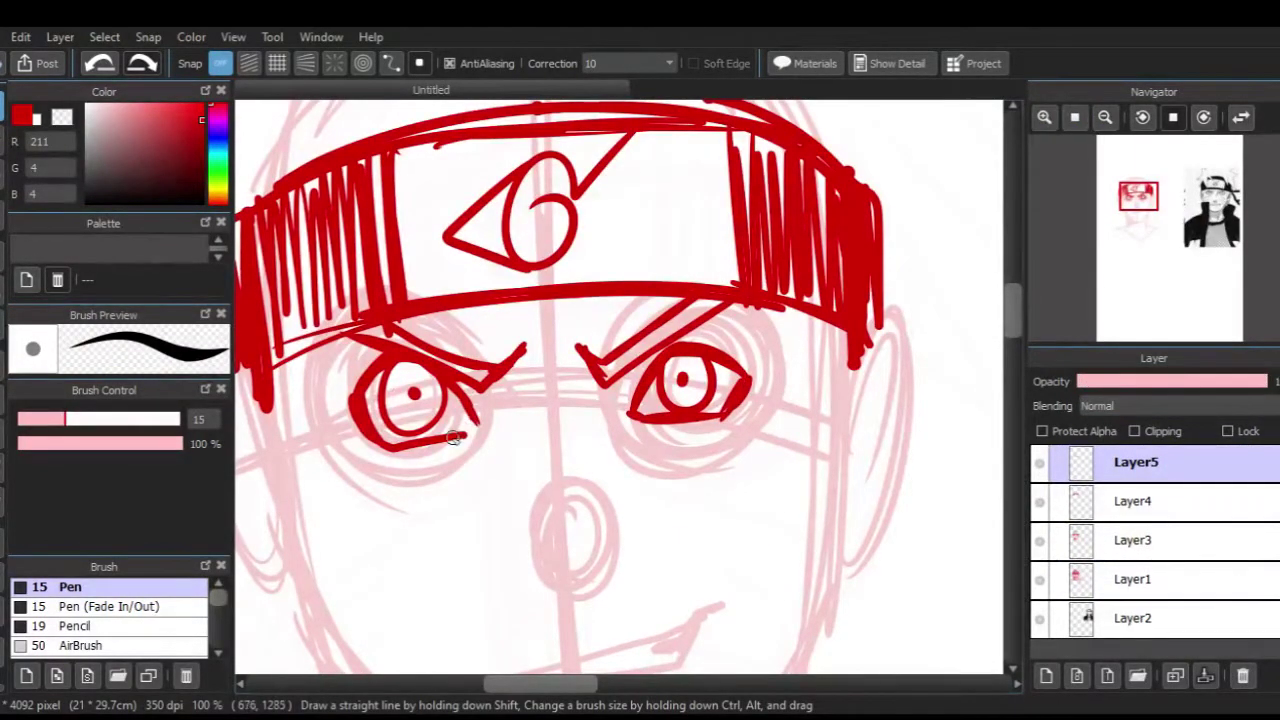
Step: Add a new layer and draw the outlines of both ears below the headband's ends
{"action": "left_click", "coordinate": [1075, 118]}
{"action": "left_click", "coordinate": [1046, 118]}
{"action": "left_click", "coordinate": [1046, 118]}
{"action": "left_click_drag", "start_coordinate": [1165, 207], "coordinate": [1137, 203]}
{"action": "left_click", "coordinate": [1046, 118]}
{"action": "left_click", "coordinate": [1046, 118]}
{"action": "left_click", "coordinate": [1046, 676]}
{"action": "left_click_drag", "start_coordinate": [793, 272], "coordinate": [785, 414]}
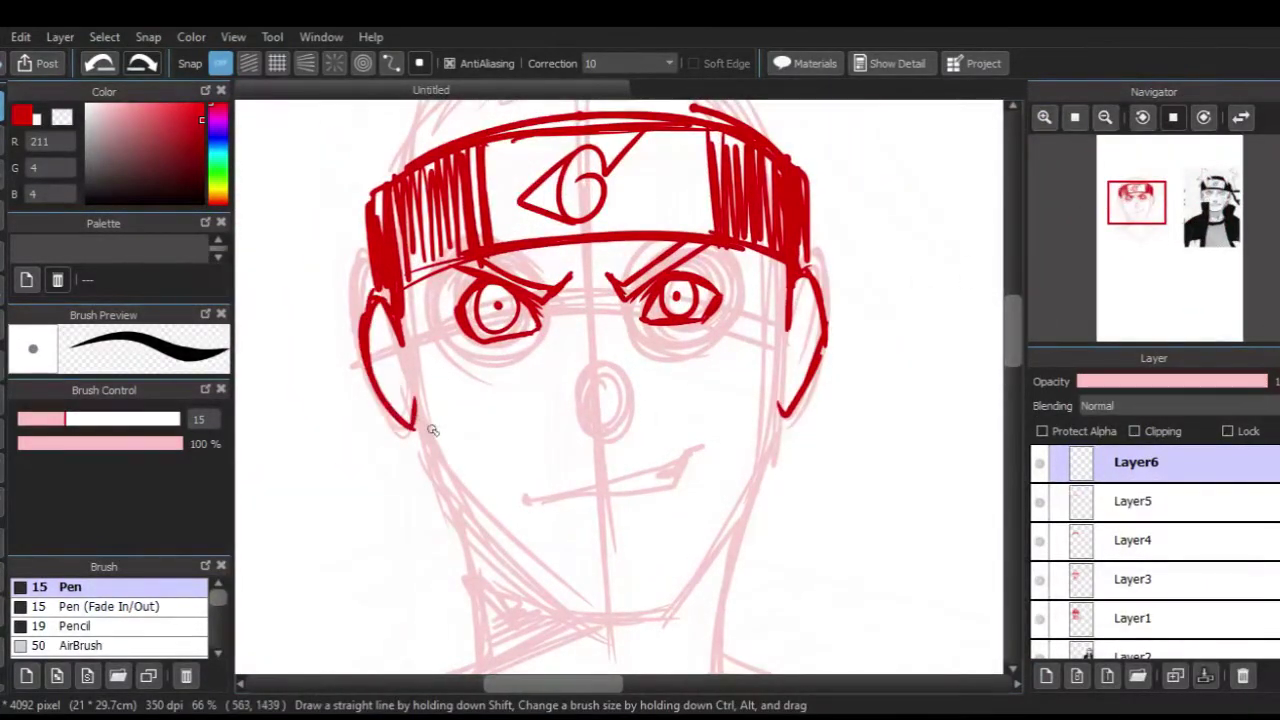
Step: Draw the jawline from both ears to the chin, with the neck sides and shoulder lines
{"action": "scroll", "coordinate": [432, 430], "scroll_direction": "down", "scroll_amount": 1}
{"action": "left_click_drag", "start_coordinate": [390, 373], "coordinate": [535, 510]}
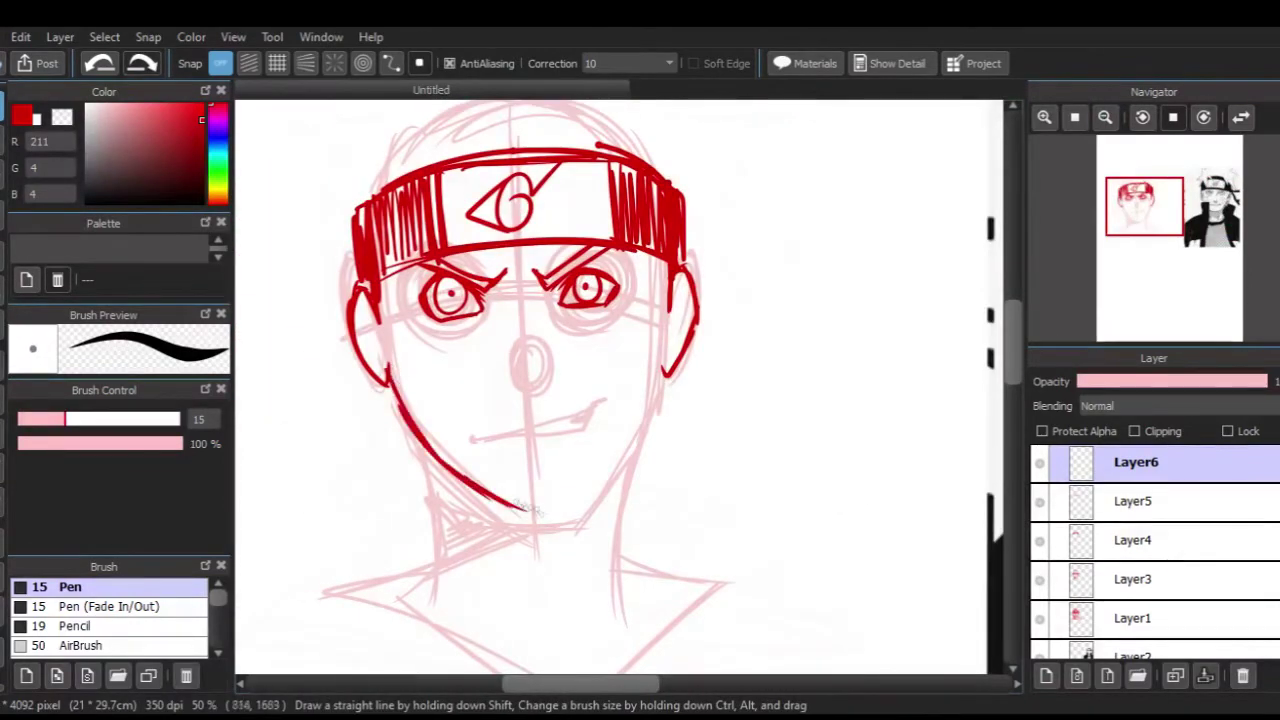
{"action": "left_click_drag", "start_coordinate": [668, 350], "coordinate": [618, 455]}
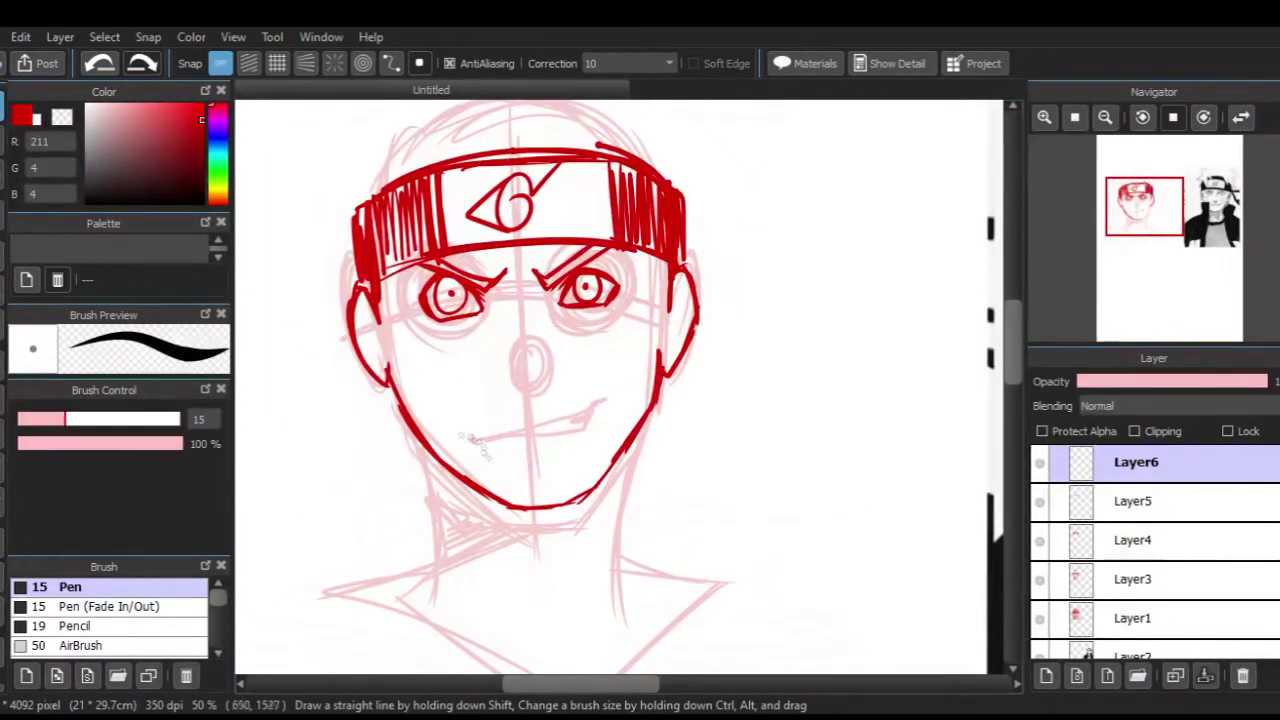
{"action": "left_click_drag", "start_coordinate": [650, 410], "coordinate": [618, 600]}
{"action": "left_click_drag", "start_coordinate": [440, 556], "coordinate": [346, 590]}
{"action": "left_click_drag", "start_coordinate": [616, 551], "coordinate": [740, 598]}
Step: Outline the shadow area beneath the chin and fill it with solid red
{"action": "left_click_drag", "start_coordinate": [640, 436], "coordinate": [546, 537]}
{"action": "left_click_drag", "start_coordinate": [432, 524], "coordinate": [522, 548]}
{"action": "left_click", "coordinate": [2, 290]}
{"action": "left_click", "coordinate": [299, 66]}
{"action": "left_click", "coordinate": [272, 95]}
{"action": "left_click", "coordinate": [490, 520]}
Step: Fade the headband on Layer4 and place a new layer directly above it for the hair
{"action": "left_click", "coordinate": [2, 106]}
{"action": "left_click_drag", "start_coordinate": [1180, 381], "coordinate": [1267, 381]}
{"action": "left_click", "coordinate": [1047, 676]}
{"action": "left_click_drag", "start_coordinate": [1136, 463], "coordinate": [1142, 570]}
{"action": "left_click", "coordinate": [1140, 575]}
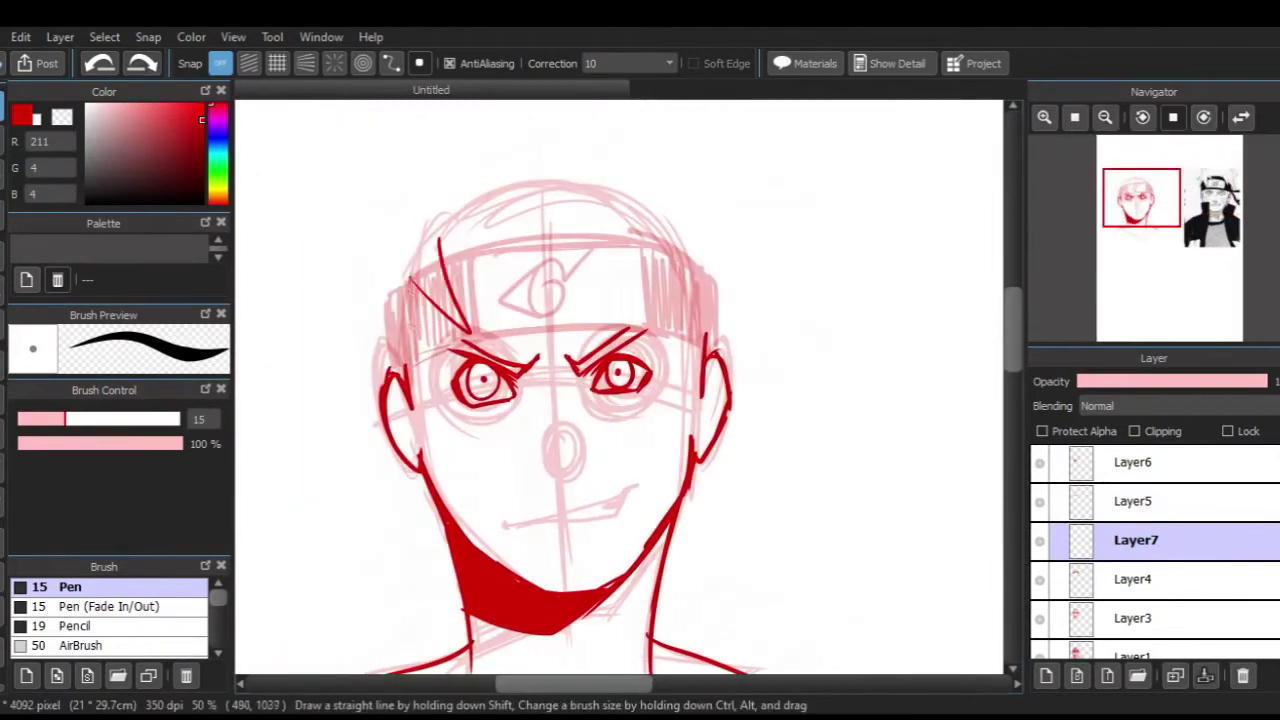
{"action": "left_click_drag", "start_coordinate": [359, 300], "coordinate": [434, 150]}
{"action": "left_click_drag", "start_coordinate": [703, 124], "coordinate": [816, 287]}
{"action": "left_click_drag", "start_coordinate": [625, 218], "coordinate": [663, 365]}
{"action": "left_click_drag", "start_coordinate": [693, 228], "coordinate": [718, 350]}
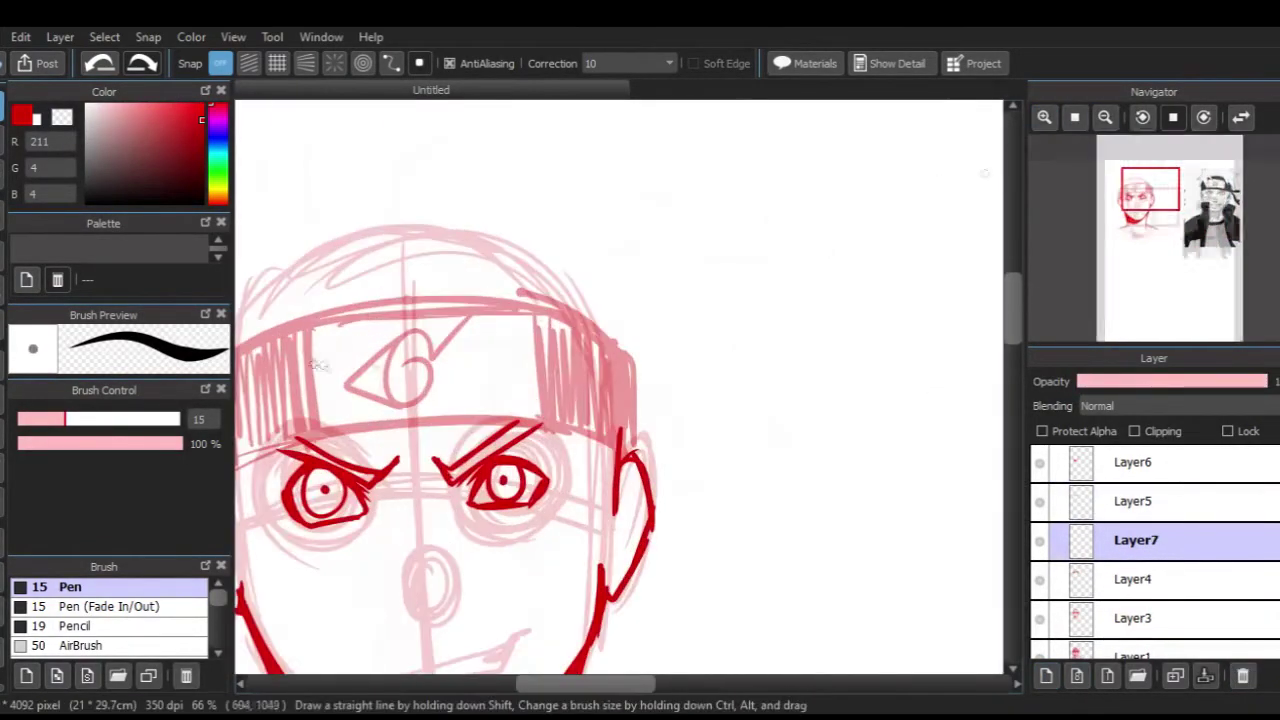
Step: Draw pointed hair locks hanging over both sides of the headband and start the spikes beside the head
{"action": "left_click_drag", "start_coordinate": [620, 684], "coordinate": [596, 684]}
{"action": "left_click_drag", "start_coordinate": [443, 300], "coordinate": [395, 308]}
{"action": "mouse_move", "coordinate": [395, 322]}
{"action": "left_mouse_down"}
{"action": "mouse_move", "coordinate": [335, 460]}
{"action": "mouse_move", "coordinate": [338, 338]}
{"action": "left_mouse_up"}
{"action": "left_click_drag", "start_coordinate": [337, 378], "coordinate": [292, 365]}
{"action": "left_click_drag", "start_coordinate": [714, 318], "coordinate": [757, 450]}
{"action": "left_click_drag", "start_coordinate": [757, 450], "coordinate": [751, 322]}
{"action": "left_click_drag", "start_coordinate": [757, 395], "coordinate": [771, 350]}
Step: Outline the spiky hair across the top of the head and add pointed side locks around the ears
{"action": "left_click_drag", "start_coordinate": [370, 393], "coordinate": [319, 389]}
{"action": "mouse_move", "coordinate": [319, 389]}
{"action": "left_mouse_down"}
{"action": "mouse_move", "coordinate": [326, 320]}
{"action": "mouse_move", "coordinate": [490, 233]}
{"action": "left_mouse_up"}
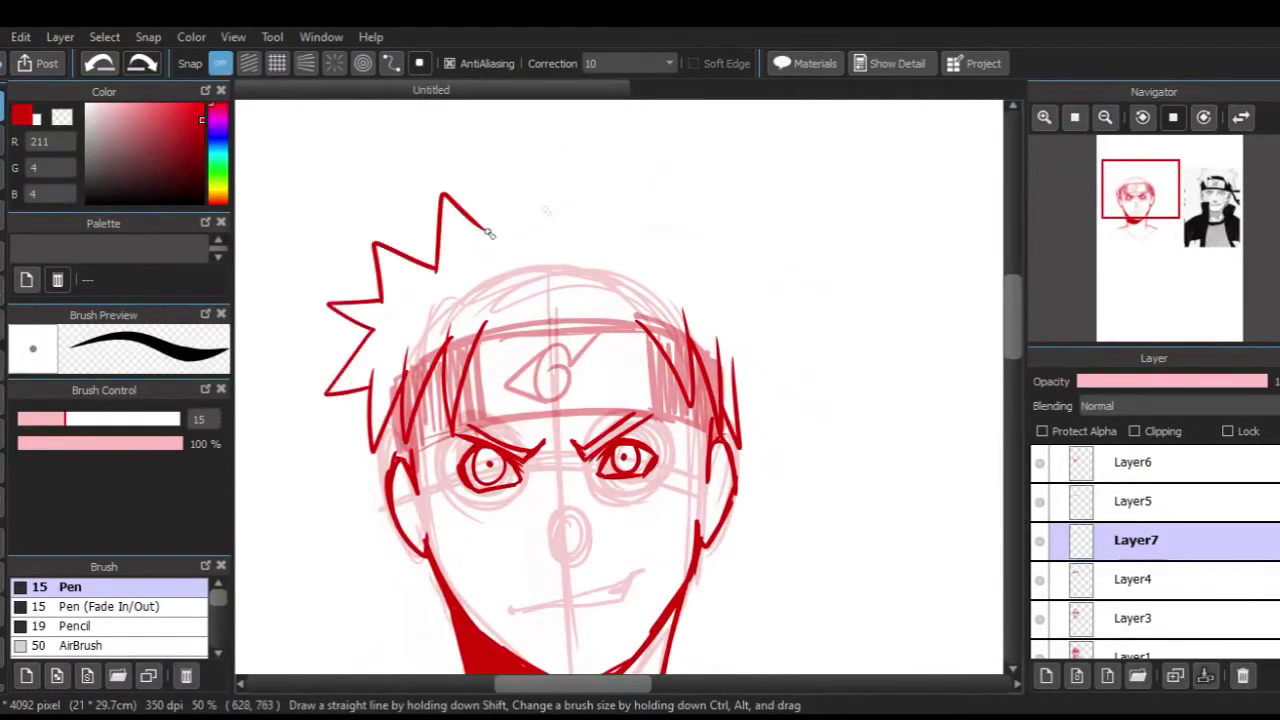
{"action": "mouse_move", "coordinate": [601, 176]}
{"action": "left_mouse_down"}
{"action": "mouse_move", "coordinate": [718, 267]}
{"action": "mouse_move", "coordinate": [790, 395]}
{"action": "mouse_move", "coordinate": [758, 462]}
{"action": "left_mouse_up"}
{"action": "left_click_drag", "start_coordinate": [412, 486], "coordinate": [432, 540]}
{"action": "left_click_drag", "start_coordinate": [438, 426], "coordinate": [444, 540]}
Step: Raise the opacity of the headband layer, Layer4, and set Layer5 to full opacity
{"action": "scroll", "coordinate": [705, 462], "scroll_direction": "down", "scroll_amount": 2}
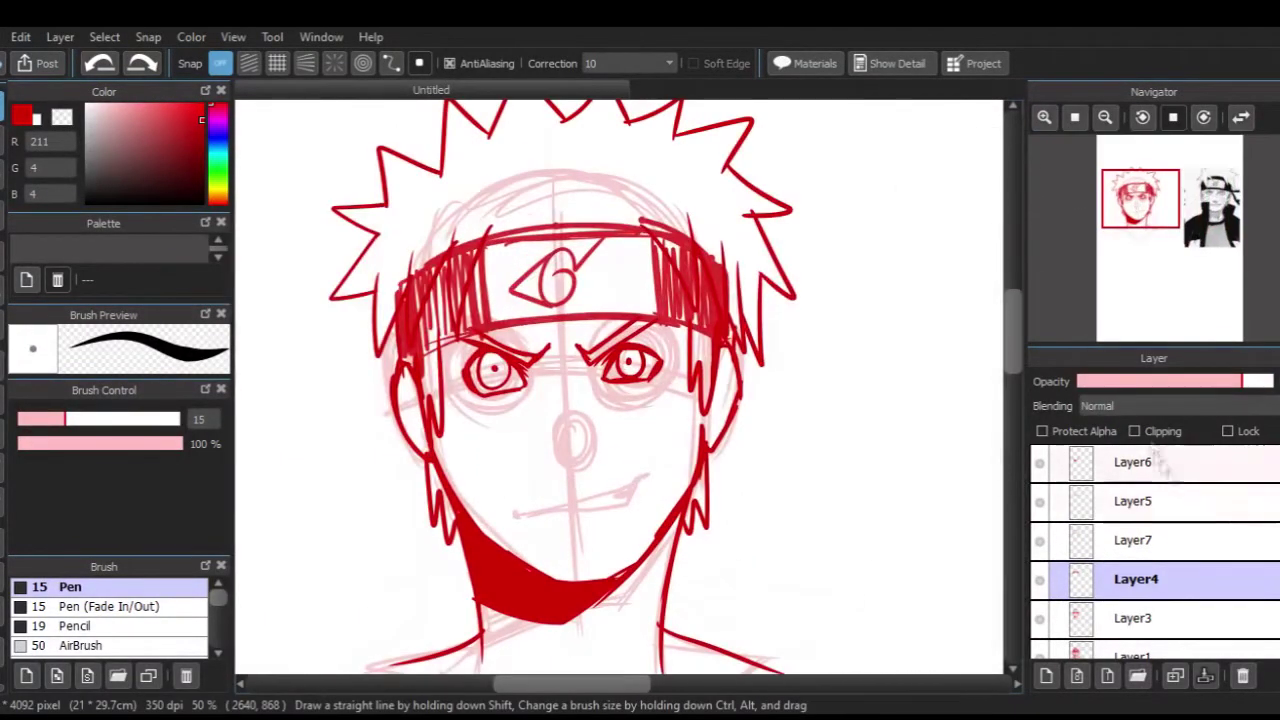
{"action": "left_click", "coordinate": [1135, 501]}
{"action": "left_click", "coordinate": [1264, 381]}
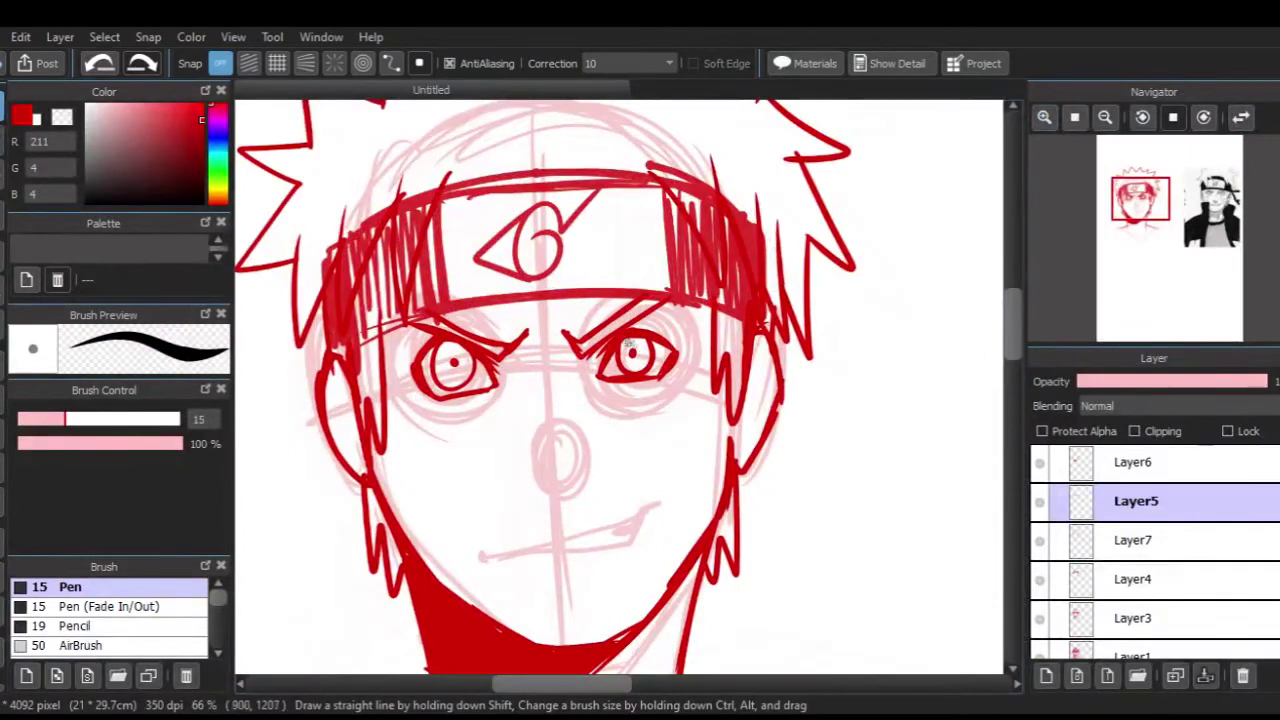
Step: Add a new layer and draw the nose with two nostril curves and a short line beneath it
{"action": "left_click", "coordinate": [1046, 676]}
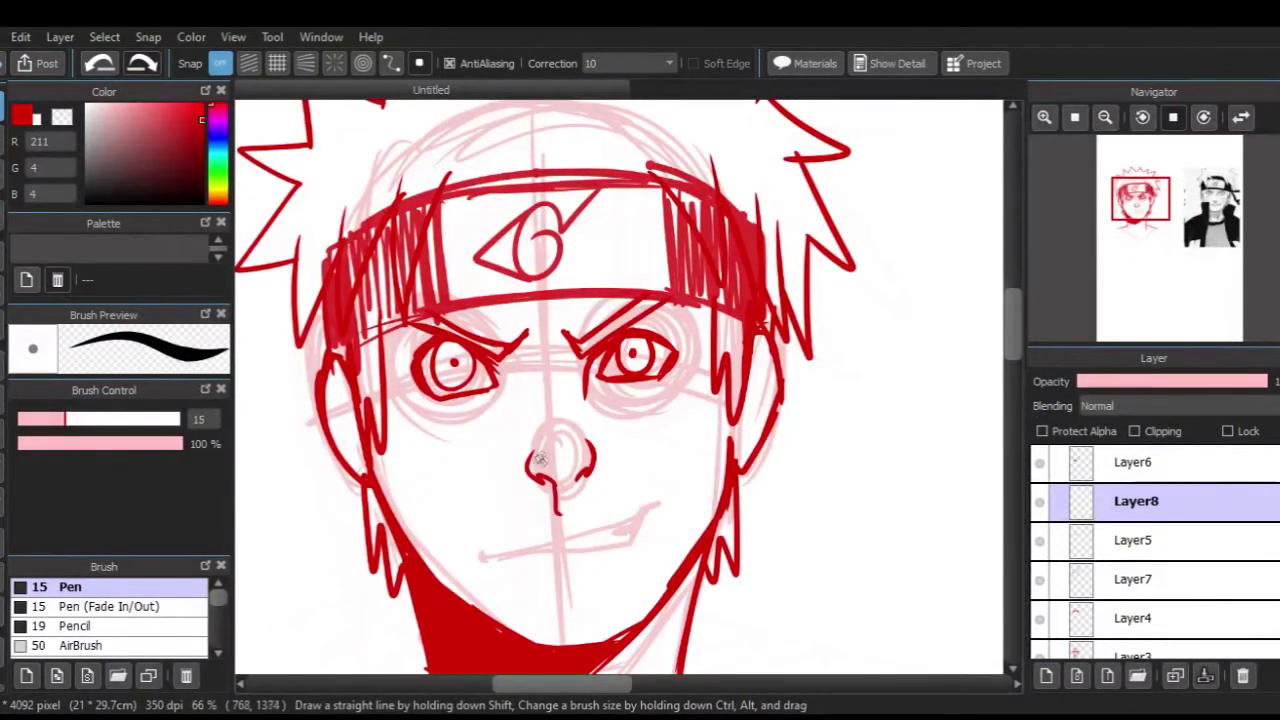
{"action": "left_click", "coordinate": [1105, 118]}
{"action": "left_click", "coordinate": [1105, 118]}
{"action": "left_click", "coordinate": [1105, 118]}
{"action": "mouse_move", "coordinate": [1150, 214]}
{"action": "left_mouse_down"}
{"action": "mouse_move", "coordinate": [1180, 220]}
{"action": "mouse_move", "coordinate": [1154, 218]}
{"action": "left_mouse_up"}
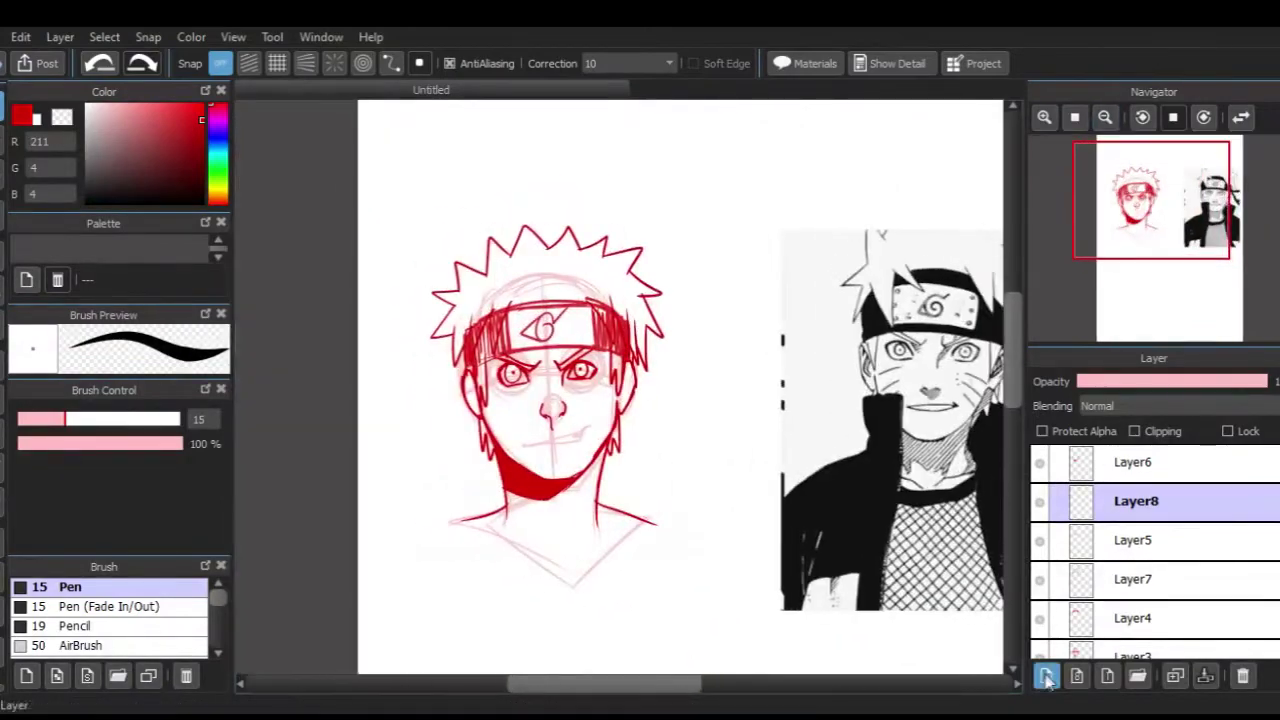
Step: On a new layer, draw the smirking mouth and a short chin line, and check the face in mirrored view
{"action": "left_click", "coordinate": [1046, 676]}
{"action": "left_click", "coordinate": [1044, 118]}
{"action": "left_click", "coordinate": [1044, 118]}
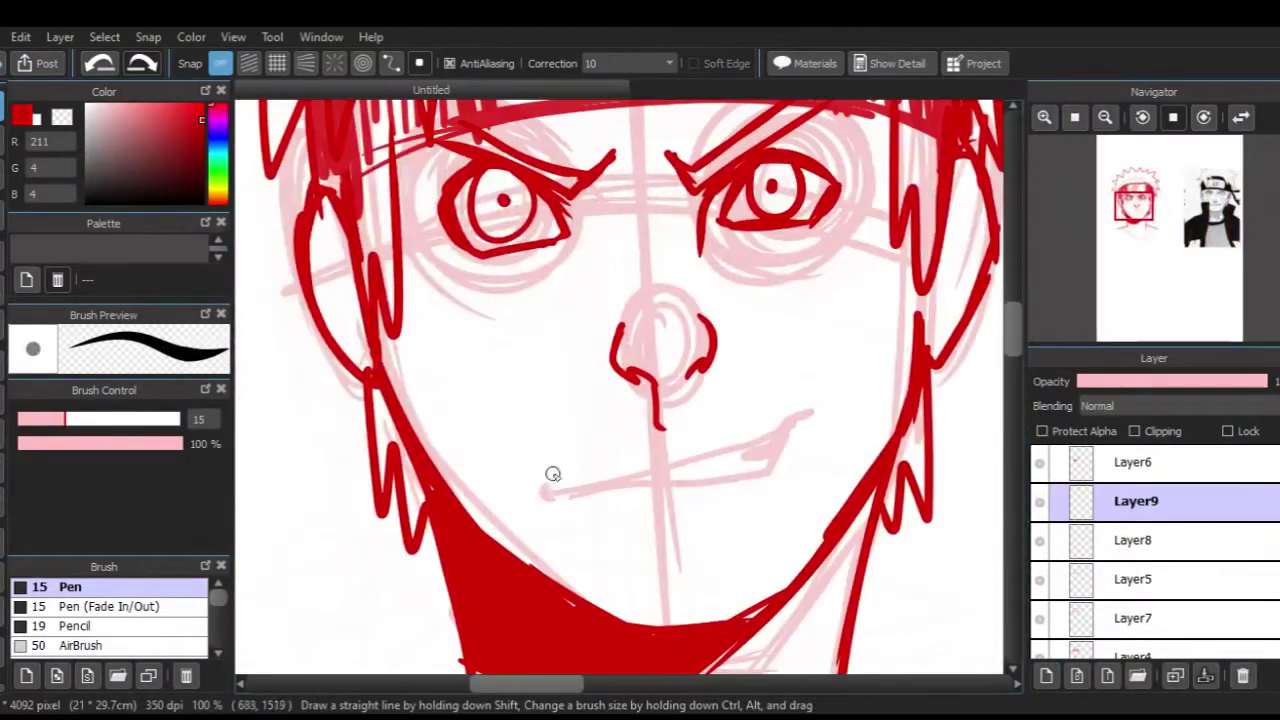
{"action": "left_click_drag", "start_coordinate": [540, 466], "coordinate": [804, 428]}
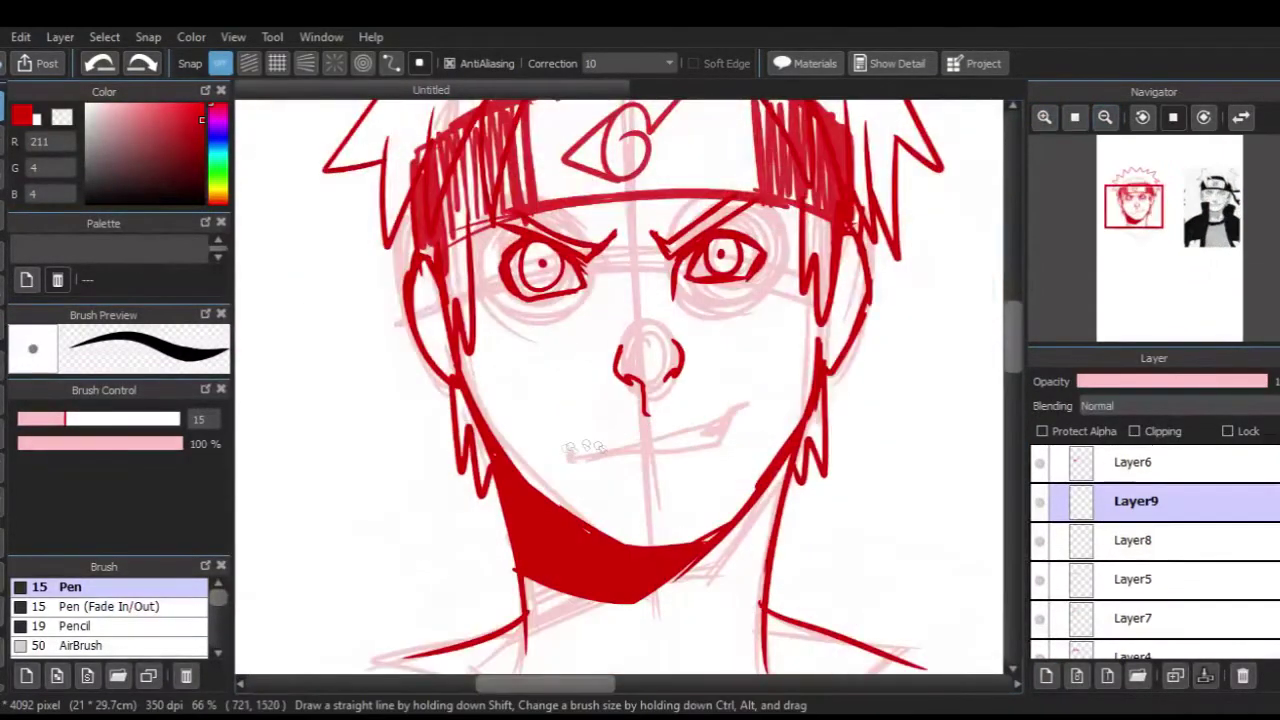
{"action": "left_click_drag", "start_coordinate": [748, 405], "coordinate": [614, 451]}
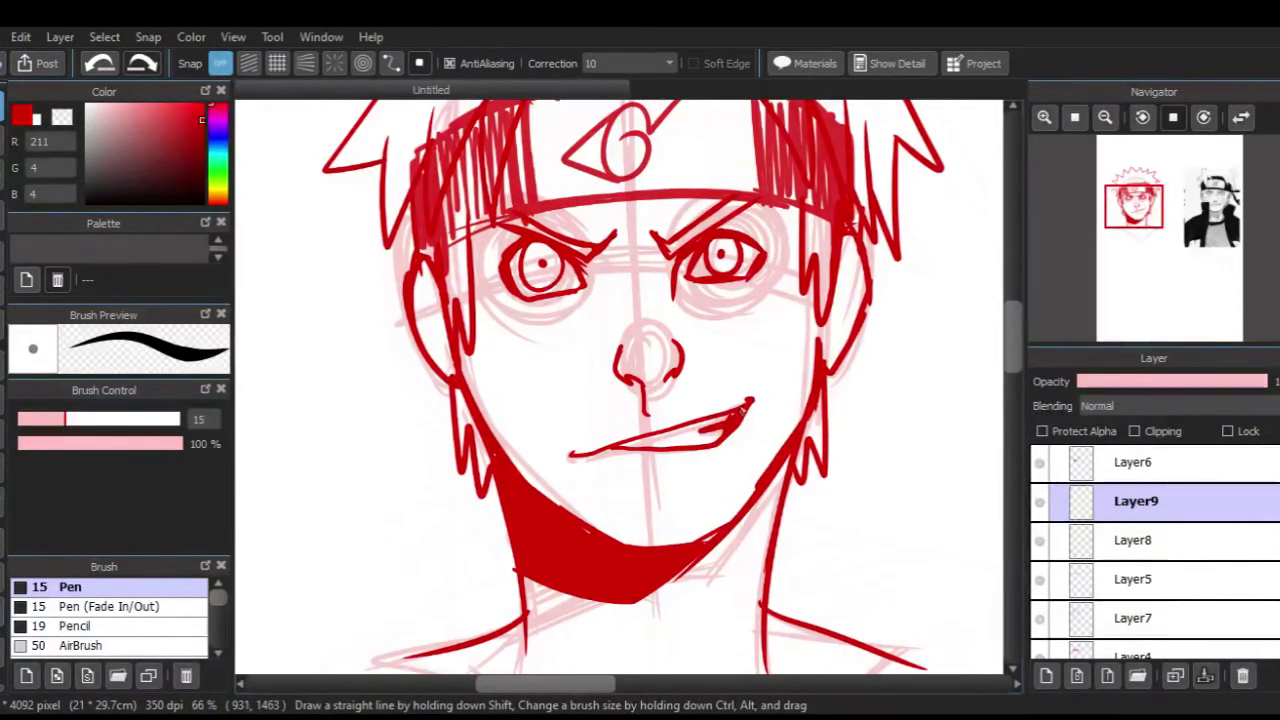
{"action": "left_click_drag", "start_coordinate": [652, 479], "coordinate": [671, 480]}
{"action": "left_click", "coordinate": [1105, 117]}
{"action": "left_click", "coordinate": [1105, 117]}
{"action": "left_click", "coordinate": [1241, 117]}
{"action": "left_click", "coordinate": [1241, 117]}
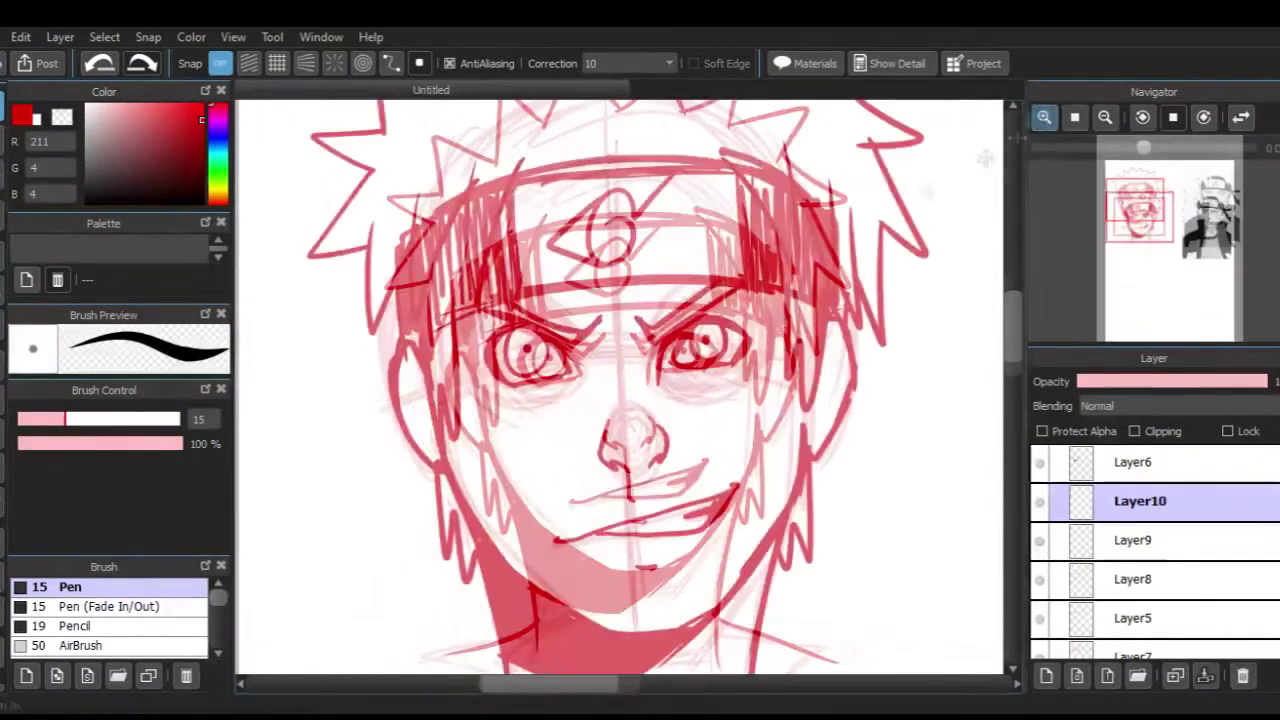
{"action": "left_click_drag", "start_coordinate": [466, 498], "coordinate": [532, 420]}
{"action": "left_click_drag", "start_coordinate": [484, 519], "coordinate": [541, 466]}
{"action": "key", "text": "ctrl+z"}
{"action": "key", "text": "ctrl+z"}
{"action": "key", "text": "ctrl+z"}
Step: Draw the curved whisker marks on both cheeks and add inner fold lines to both ears
{"action": "left_click_drag", "start_coordinate": [453, 464], "coordinate": [523, 399]}
{"action": "left_click_drag", "start_coordinate": [464, 495], "coordinate": [526, 433]}
{"action": "left_click_drag", "start_coordinate": [479, 517], "coordinate": [521, 481]}
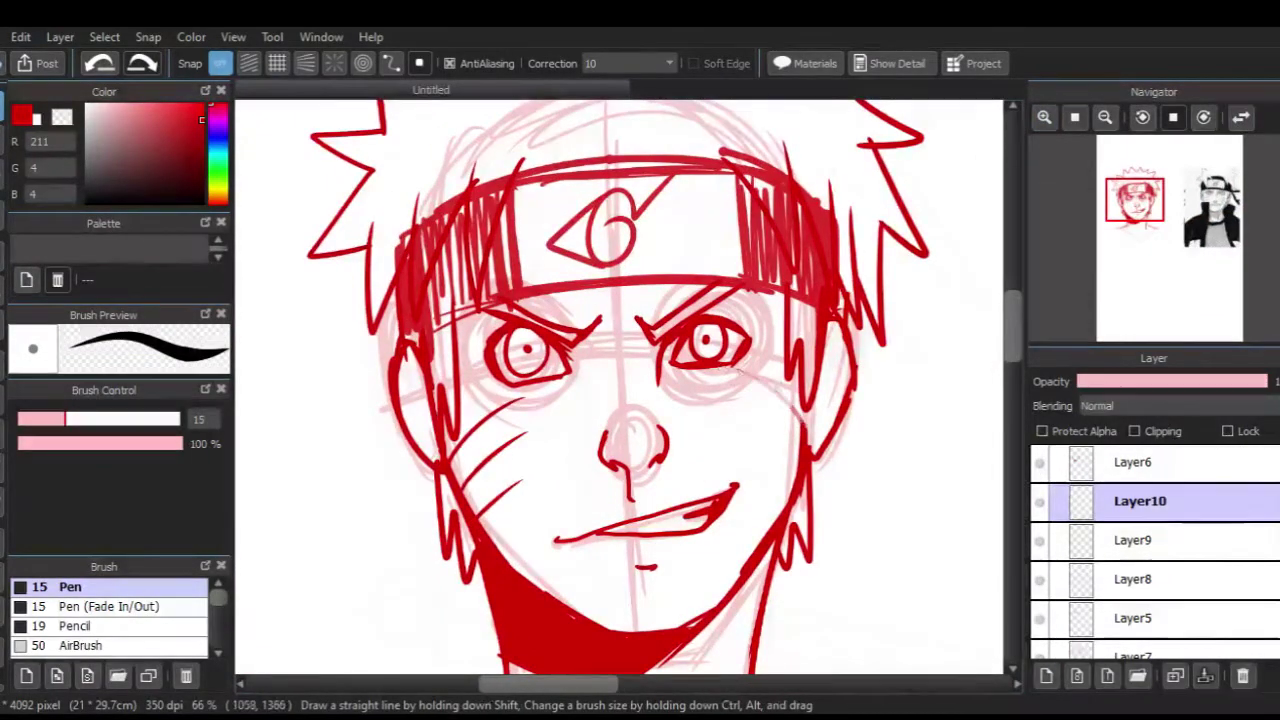
{"action": "left_click_drag", "start_coordinate": [755, 415], "coordinate": [801, 451]}
{"action": "left_click_drag", "start_coordinate": [753, 447], "coordinate": [799, 483]}
{"action": "left_click_drag", "start_coordinate": [811, 346], "coordinate": [811, 443]}
{"action": "mouse_move", "coordinate": [426, 376]}
{"action": "left_mouse_down"}
{"action": "mouse_move", "coordinate": [404, 388]}
{"action": "mouse_move", "coordinate": [435, 459]}
{"action": "left_mouse_up"}
Step: Erase the headband lines on Layer4 where they overlap the hair locks
{"action": "left_click", "coordinate": [1105, 118]}
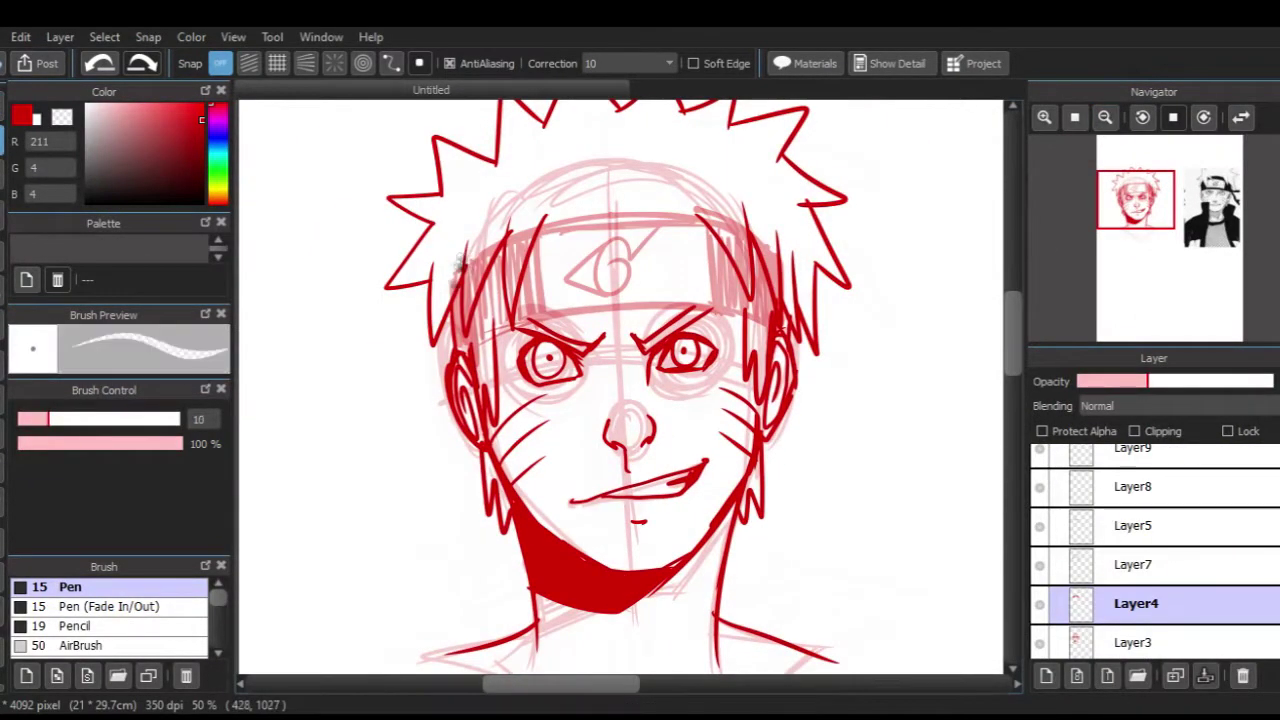
{"action": "left_click", "coordinate": [73, 419]}
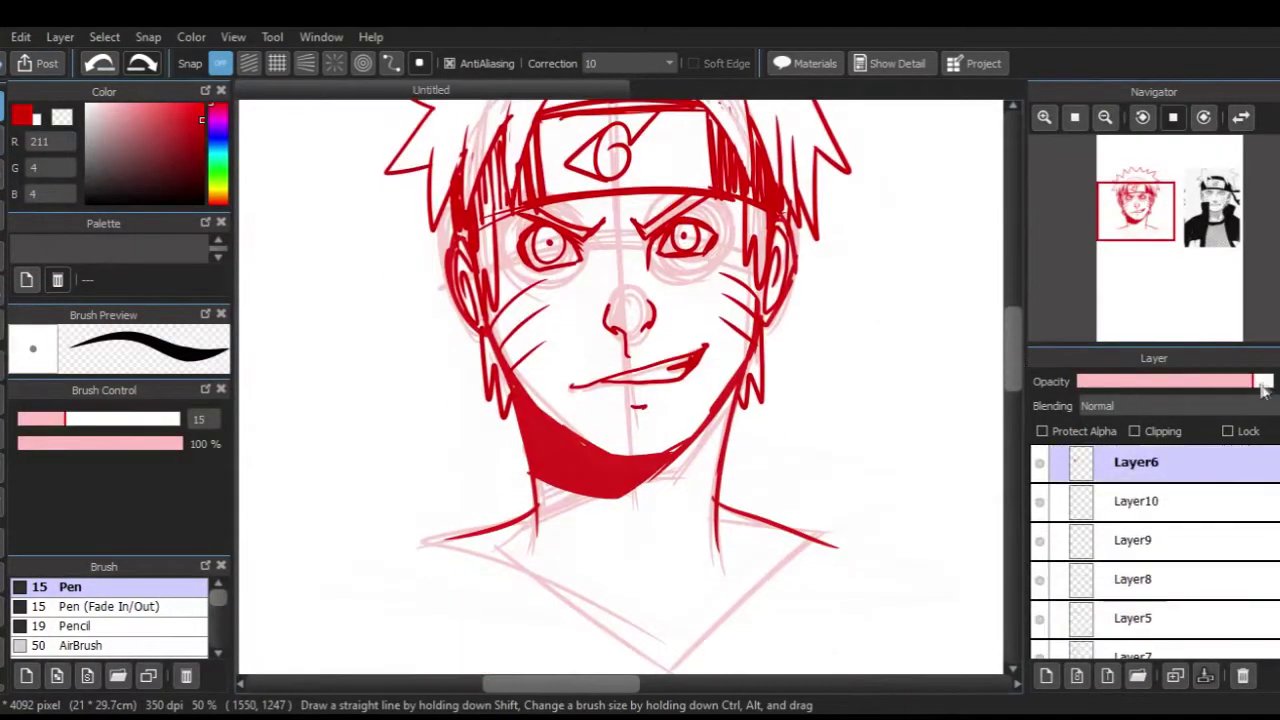
Step: Add a new layer above Layer6 and undo the trial strokes for the raised collar
{"action": "key", "text": "ctrl+shift+n"}
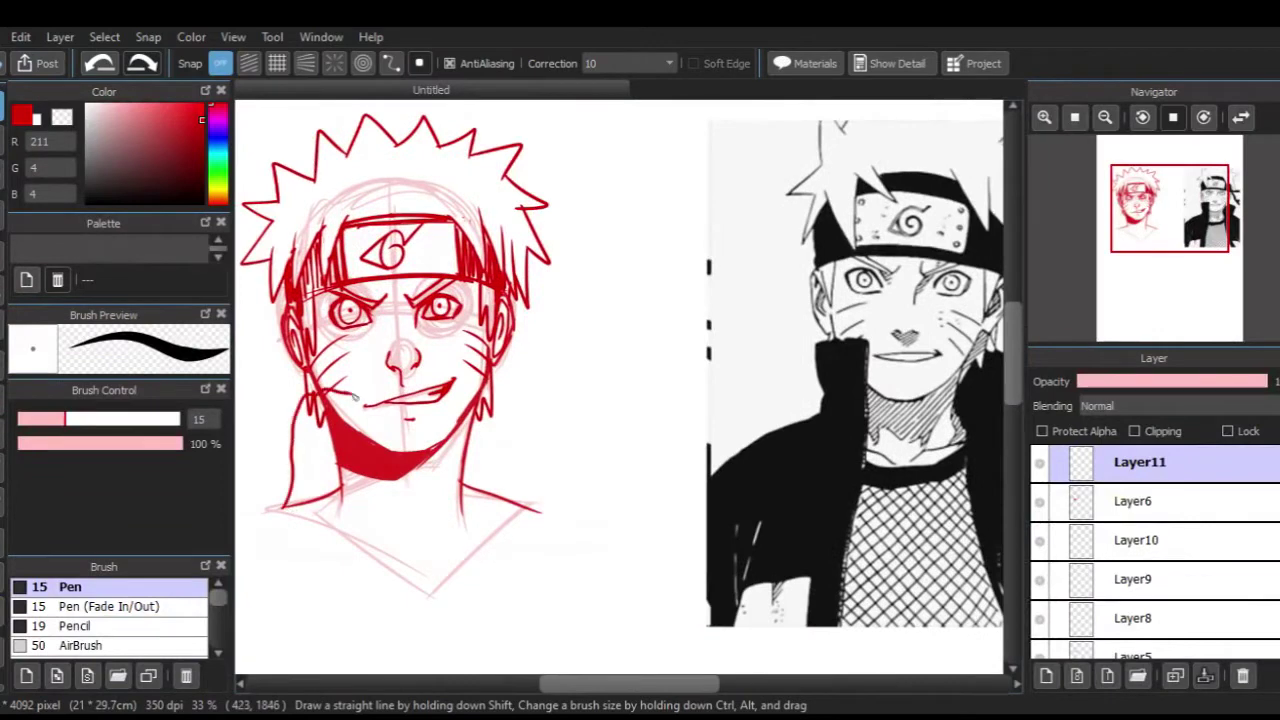
{"action": "key", "text": "ctrl+z"}
{"action": "key", "text": "ctrl+z"}
Step: Raise Layer1's opacity slightly so the rough collar and shoulder sketch serves as a faint guide
{"action": "scroll", "coordinate": [1240, 490], "scroll_direction": "down", "scroll_amount": 5}
{"action": "left_click", "coordinate": [1150, 627]}
{"action": "left_click_drag", "start_coordinate": [1166, 384], "coordinate": [1106, 381]}
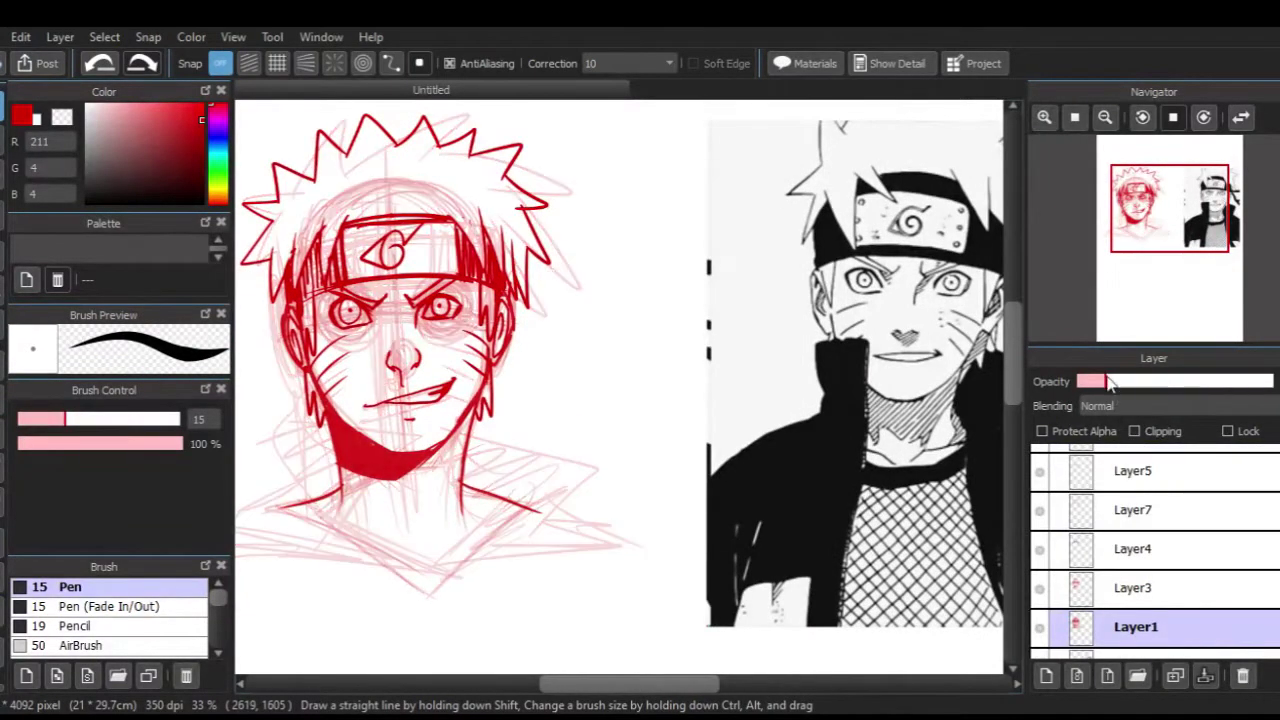
Step: On Layer11, draw the outlines of the raised jacket collar and shoulders on both sides of the neck
{"action": "scroll", "coordinate": [1268, 492], "scroll_direction": "up", "scroll_amount": 5}
{"action": "left_click", "coordinate": [1200, 463]}
{"action": "left_click_drag", "start_coordinate": [476, 437], "coordinate": [596, 467]}
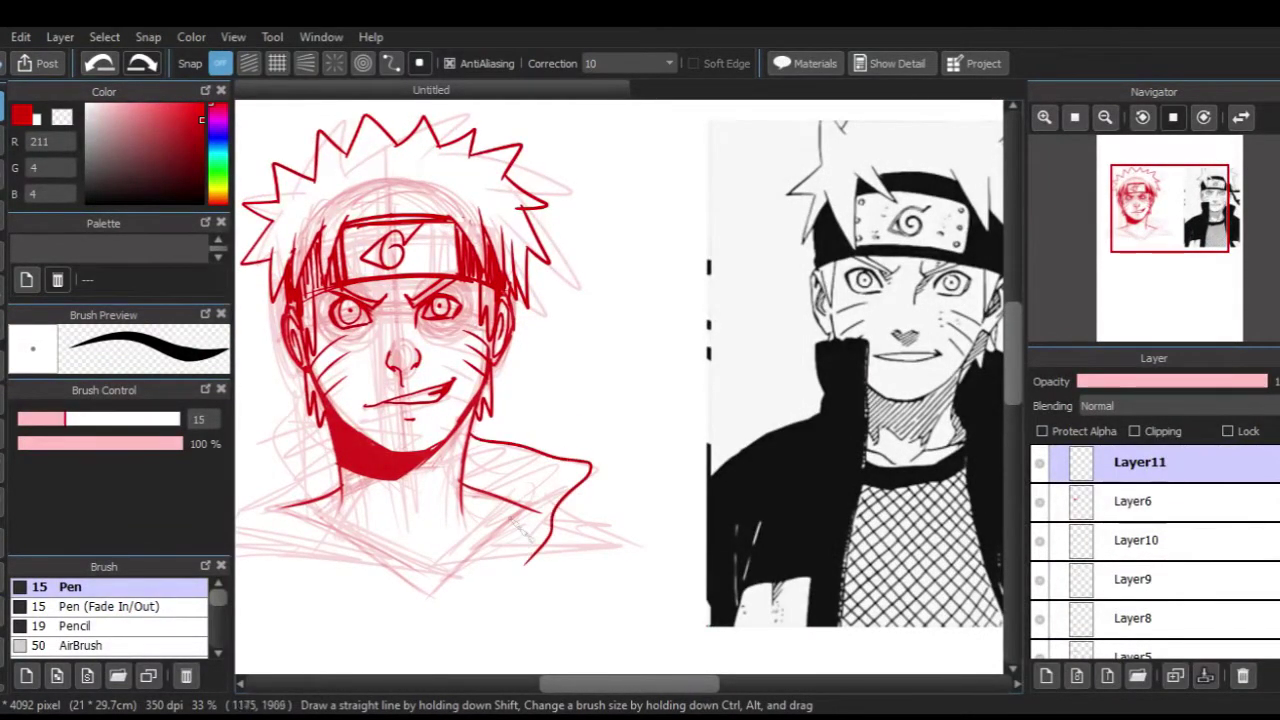
{"action": "left_click_drag", "start_coordinate": [466, 490], "coordinate": [563, 512]}
{"action": "left_click_drag", "start_coordinate": [492, 588], "coordinate": [596, 590]}
{"action": "mouse_move", "coordinate": [424, 424]}
{"action": "left_mouse_down"}
{"action": "mouse_move", "coordinate": [527, 452]}
{"action": "mouse_move", "coordinate": [590, 592]}
{"action": "left_mouse_up"}
{"action": "left_click_drag", "start_coordinate": [598, 603], "coordinate": [460, 580]}
{"action": "left_click_drag", "start_coordinate": [422, 475], "coordinate": [429, 430]}
Step: Fill both collar halves with solid red, and outline and fill the curved shirt neckline between them
{"action": "left_click", "coordinate": [2, 290]}
{"action": "left_click", "coordinate": [480, 497]}
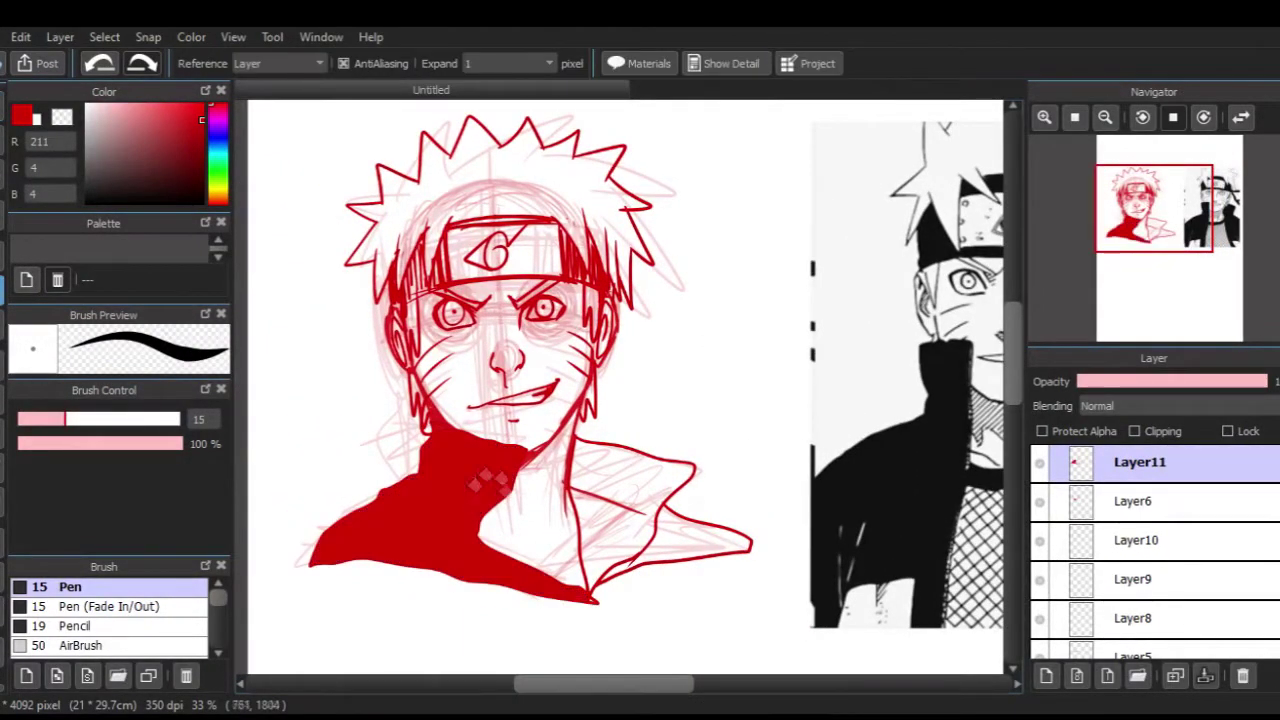
{"action": "left_click", "coordinate": [636, 490]}
{"action": "left_click", "coordinate": [694, 534]}
{"action": "left_click", "coordinate": [2, 106]}
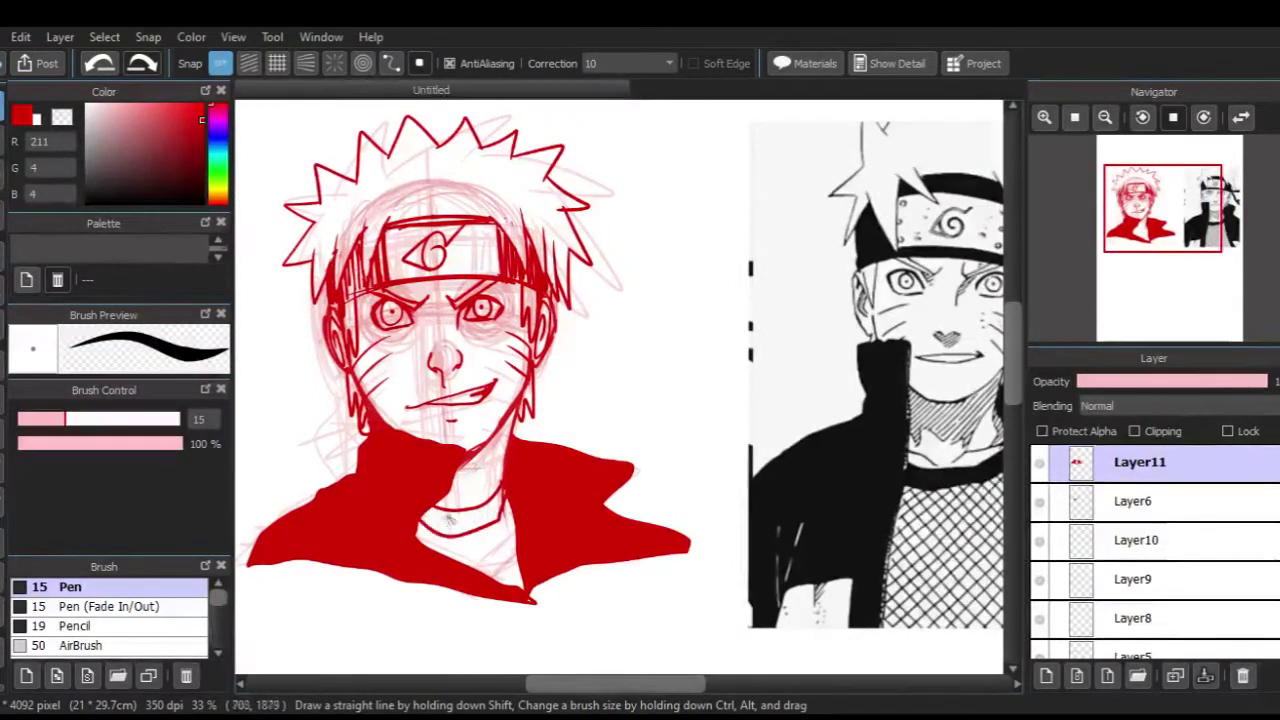
{"action": "key", "text": "g"}
{"action": "key", "text": "b"}
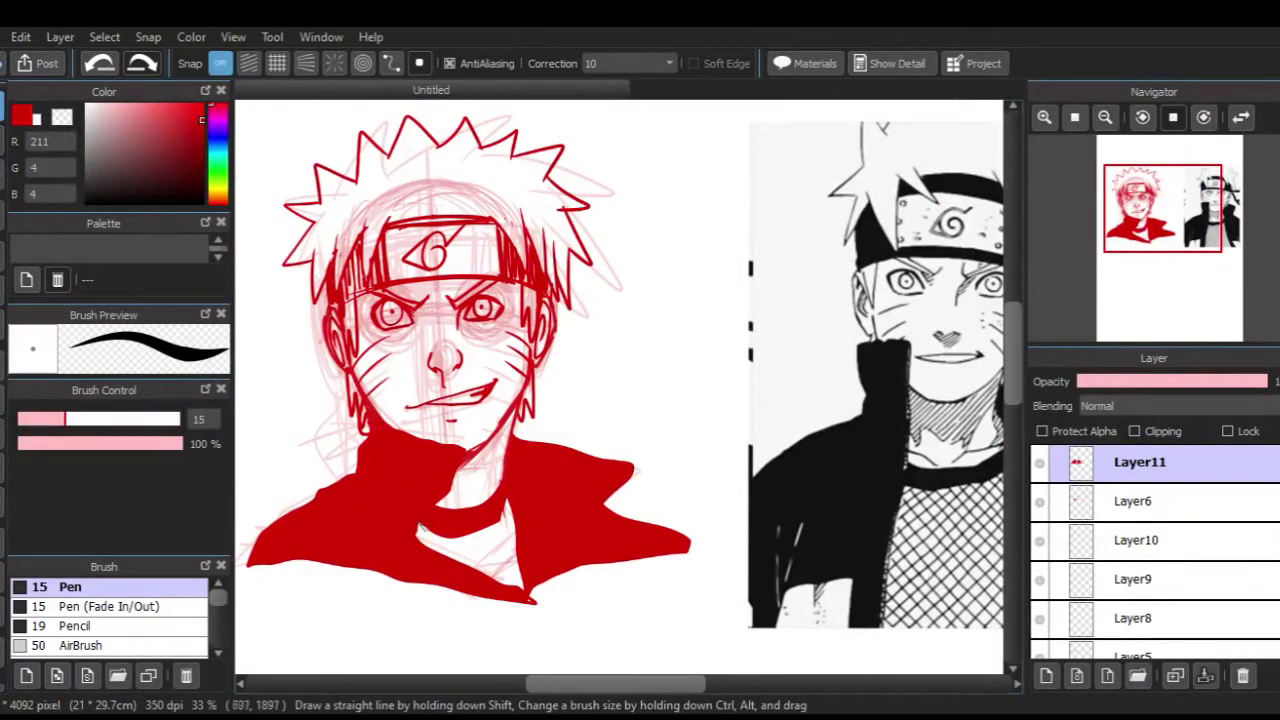
Step: Crosshatch the mesh undershirt in the V-shaped opening below the neckline
{"action": "left_click_drag", "start_coordinate": [462, 528], "coordinate": [480, 566]}
{"action": "left_click_drag", "start_coordinate": [484, 500], "coordinate": [515, 584]}
{"action": "left_click_drag", "start_coordinate": [510, 520], "coordinate": [524, 588]}
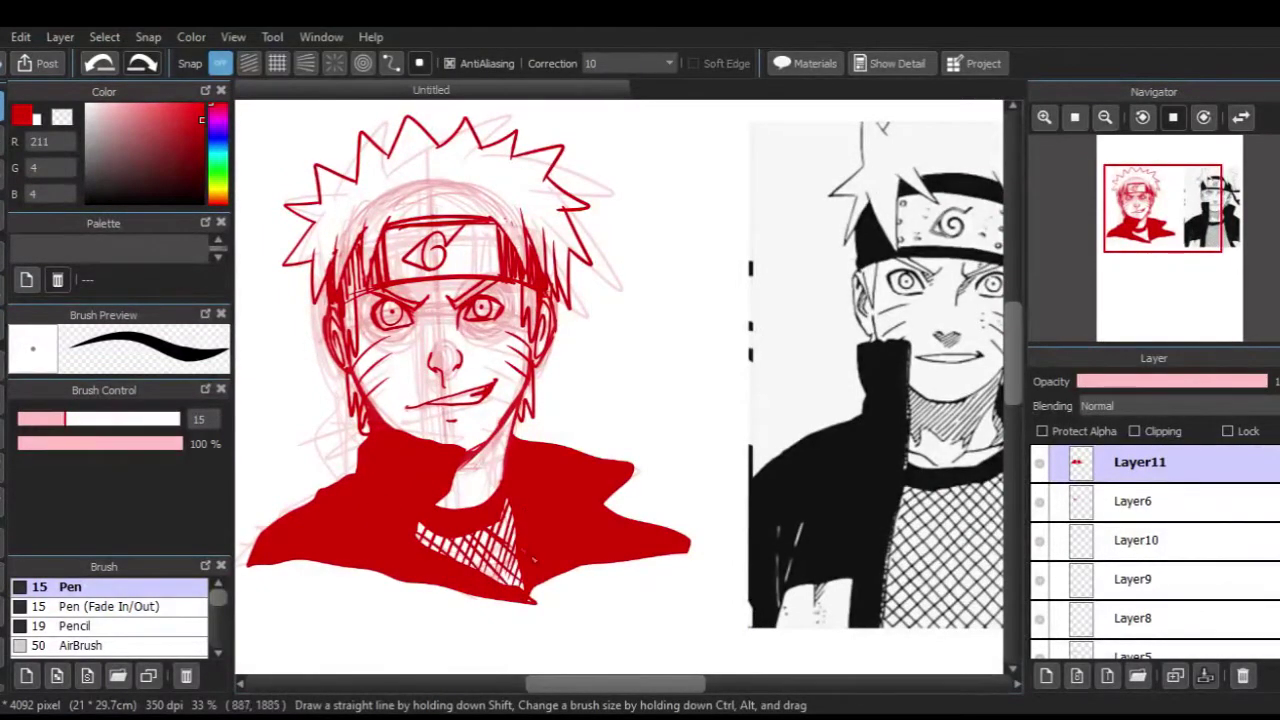
Step: Fade out the rough sketch on Layer1 so only the refined red line art remains in view
{"action": "key", "text": "ctrl+minus"}
{"action": "scroll", "coordinate": [1200, 580], "scroll_direction": "down", "scroll_amount": 3}
{"action": "left_click", "coordinate": [1165, 559]}
{"action": "mouse_move", "coordinate": [1114, 382]}
{"action": "left_mouse_down"}
{"action": "mouse_move", "coordinate": [1078, 384]}
{"action": "mouse_move", "coordinate": [1272, 383]}
{"action": "left_mouse_up"}
Step: Merge the line-art layers from Layer11 down into Layer4 and keep the merged layer at full opacity
{"action": "scroll", "coordinate": [1262, 528], "scroll_direction": "up", "scroll_amount": 5}
{"action": "left_click", "coordinate": [1150, 458]}
{"action": "left_click", "coordinate": [1207, 679]}
{"action": "left_click", "coordinate": [1207, 679]}
{"action": "left_click", "coordinate": [1207, 679]}
{"action": "left_click", "coordinate": [1207, 679]}
{"action": "left_click", "coordinate": [1207, 679]}
{"action": "left_click", "coordinate": [1207, 679]}
{"action": "left_click", "coordinate": [1207, 679]}
{"action": "left_click_drag", "start_coordinate": [1100, 382], "coordinate": [1270, 382]}
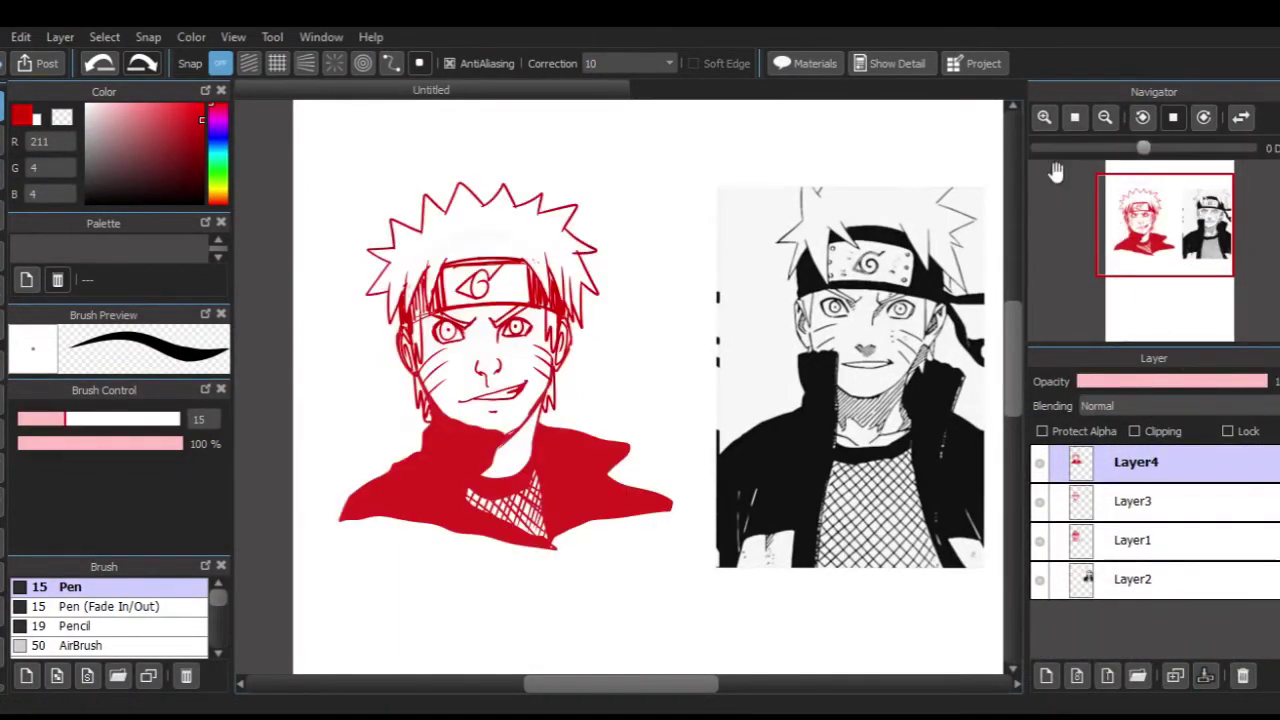
Step: Erase the iris of the eye on the left of the face and redraw it with a pupil
{"action": "scroll", "coordinate": [580, 405], "scroll_direction": "up", "scroll_amount": 4}
{"action": "left_click", "coordinate": [2, 140]}
{"action": "left_click_drag", "start_coordinate": [560, 402], "coordinate": [574, 420]}
{"action": "left_click", "coordinate": [2, 106]}
{"action": "left_click", "coordinate": [568, 413]}
{"action": "left_click", "coordinate": [2, 140]}
{"action": "key", "text": "b"}
{"action": "scroll", "coordinate": [493, 289], "scroll_direction": "down", "scroll_amount": 3}
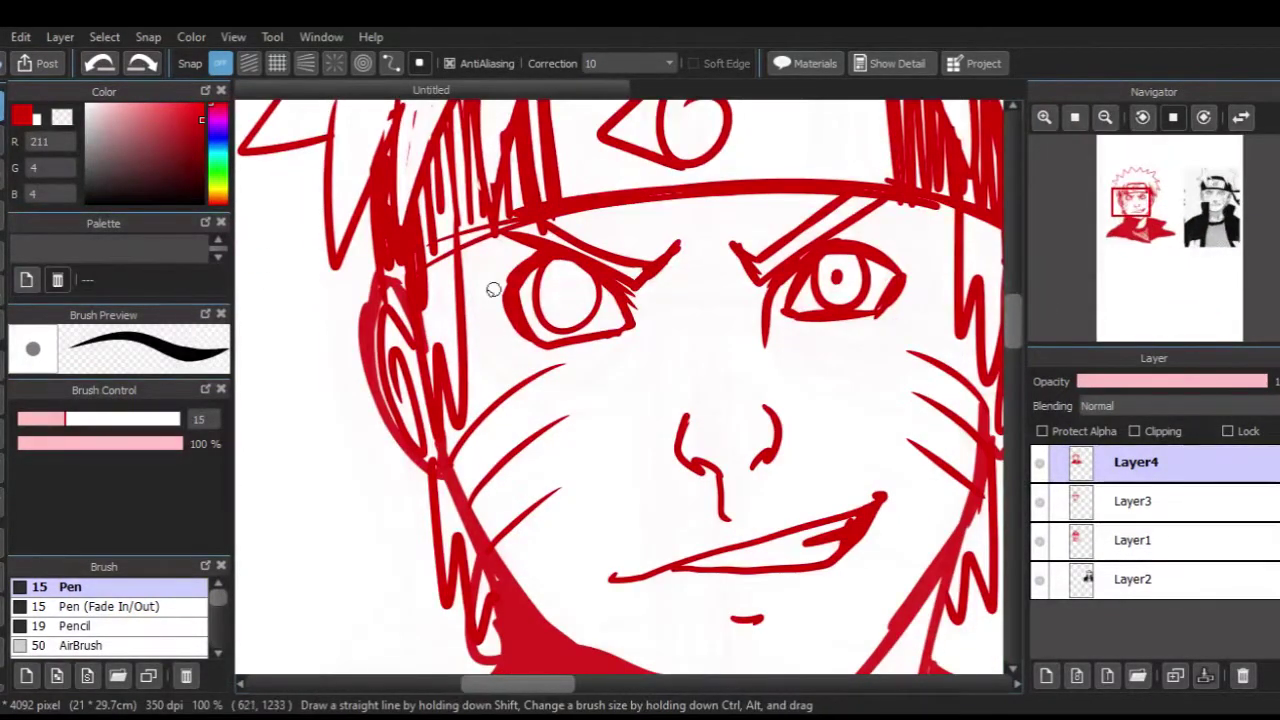
{"action": "key", "text": "e"}
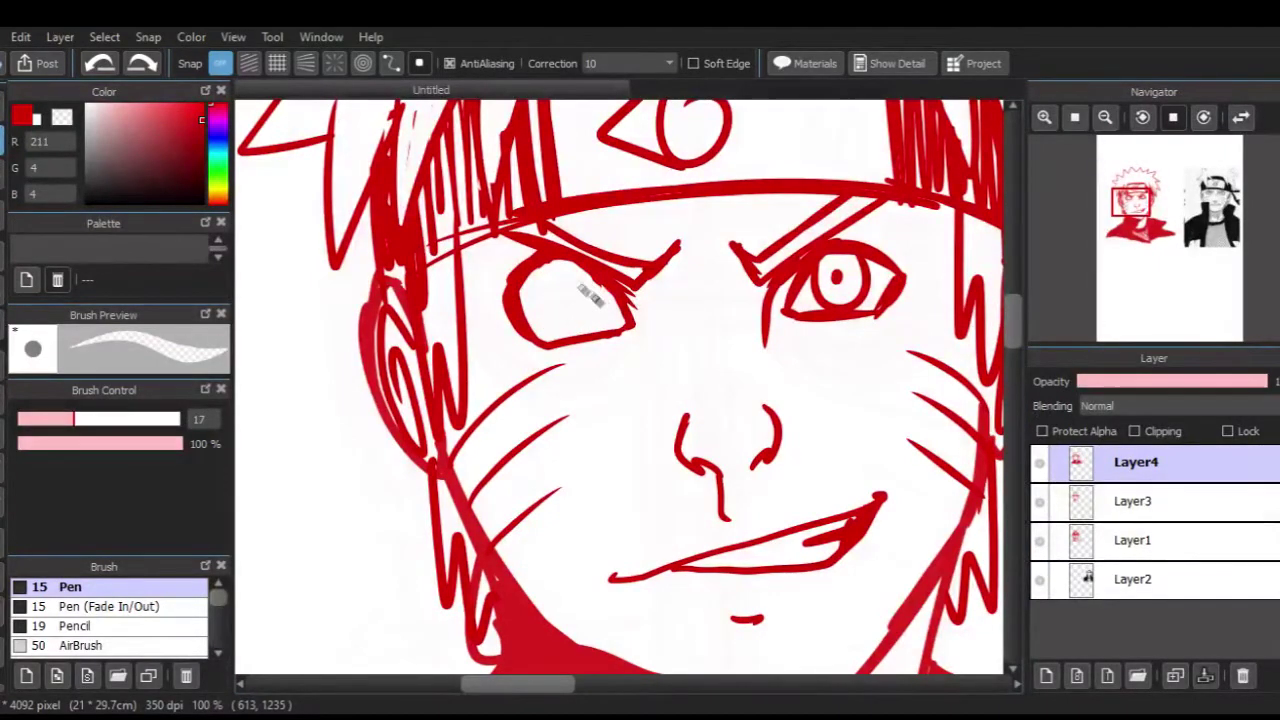
{"action": "key", "text": "b"}
{"action": "left_click_drag", "start_coordinate": [568, 265], "coordinate": [606, 320]}
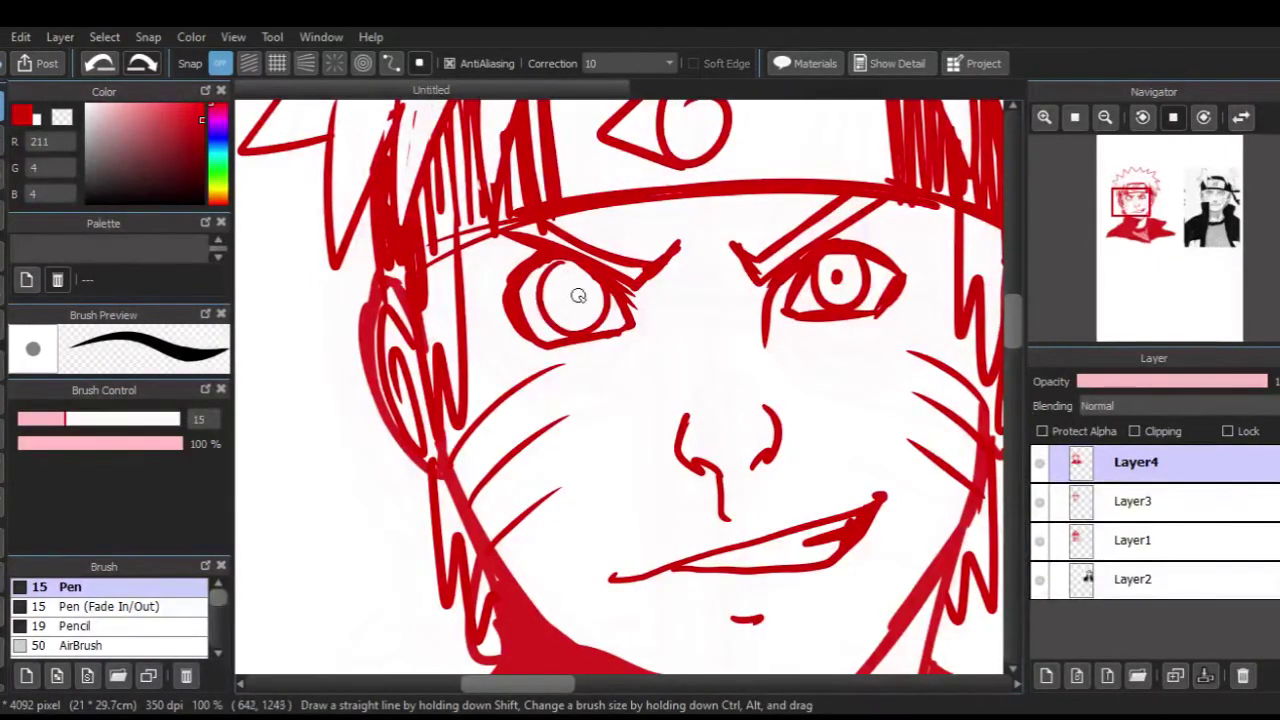
{"action": "left_click", "coordinate": [1105, 118]}
{"action": "left_click_drag", "start_coordinate": [1153, 225], "coordinate": [1140, 221]}
{"action": "left_click", "coordinate": [1105, 118]}
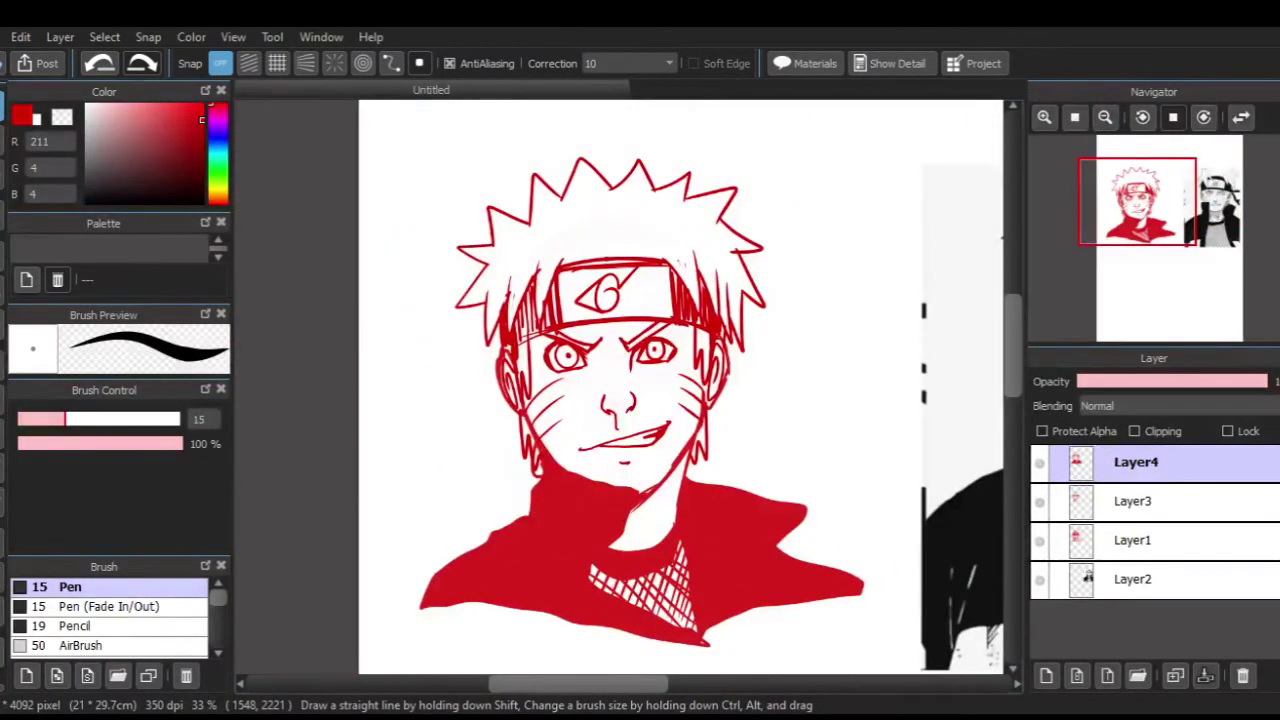
Step: Delete the old sketch layers Layer3 and Layer1
{"action": "left_click_drag", "start_coordinate": [1141, 214], "coordinate": [1150, 211]}
{"action": "left_click_drag", "start_coordinate": [1098, 384], "coordinate": [1248, 384]}
{"action": "left_click", "coordinate": [1178, 501]}
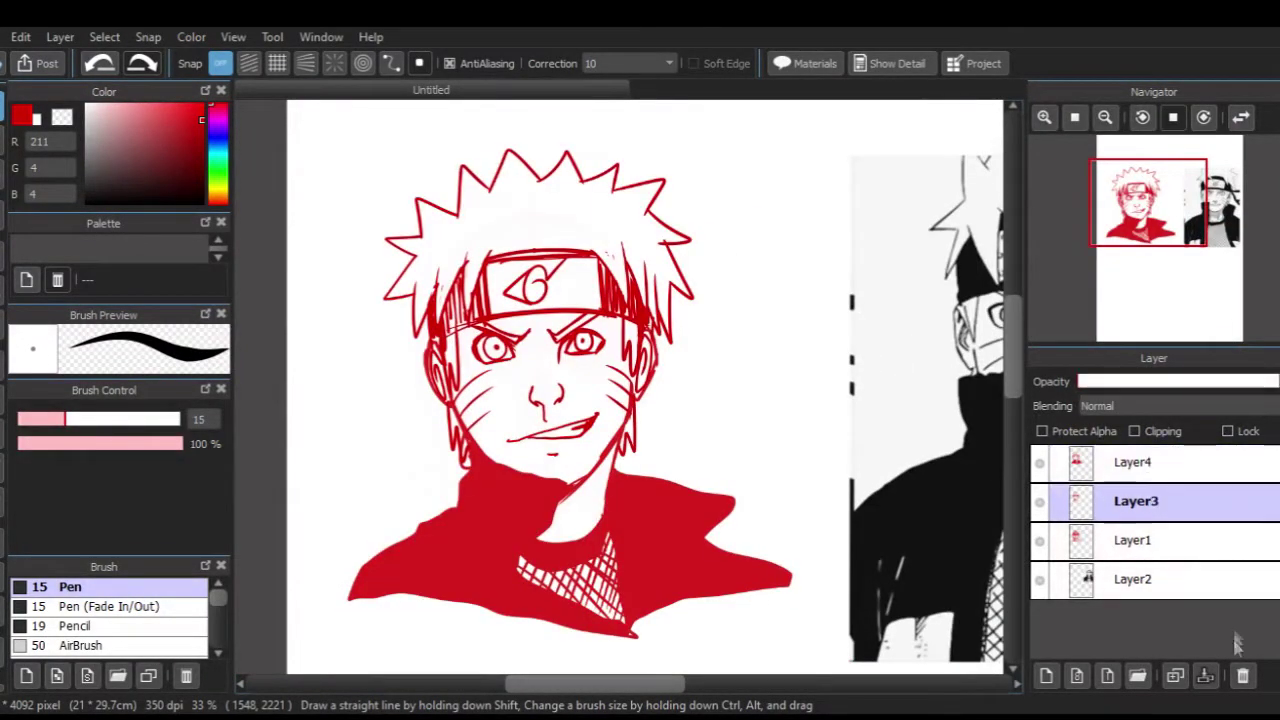
{"action": "left_click", "coordinate": [1243, 676]}
{"action": "left_click", "coordinate": [1178, 503]}
{"action": "left_click", "coordinate": [1243, 676]}
Step: Transform the red portrait on Layer4, enlarging it and placing it in the middle of the page
{"action": "left_click", "coordinate": [1075, 118]}
{"action": "key", "text": "ctrl+t"}
{"action": "left_click_drag", "start_coordinate": [638, 371], "coordinate": [708, 441]}
{"action": "left_click_drag", "start_coordinate": [625, 380], "coordinate": [711, 443]}
{"action": "left_click_drag", "start_coordinate": [780, 506], "coordinate": [804, 527]}
{"action": "key", "text": "Return"}
{"action": "left_click", "coordinate": [1136, 501]}
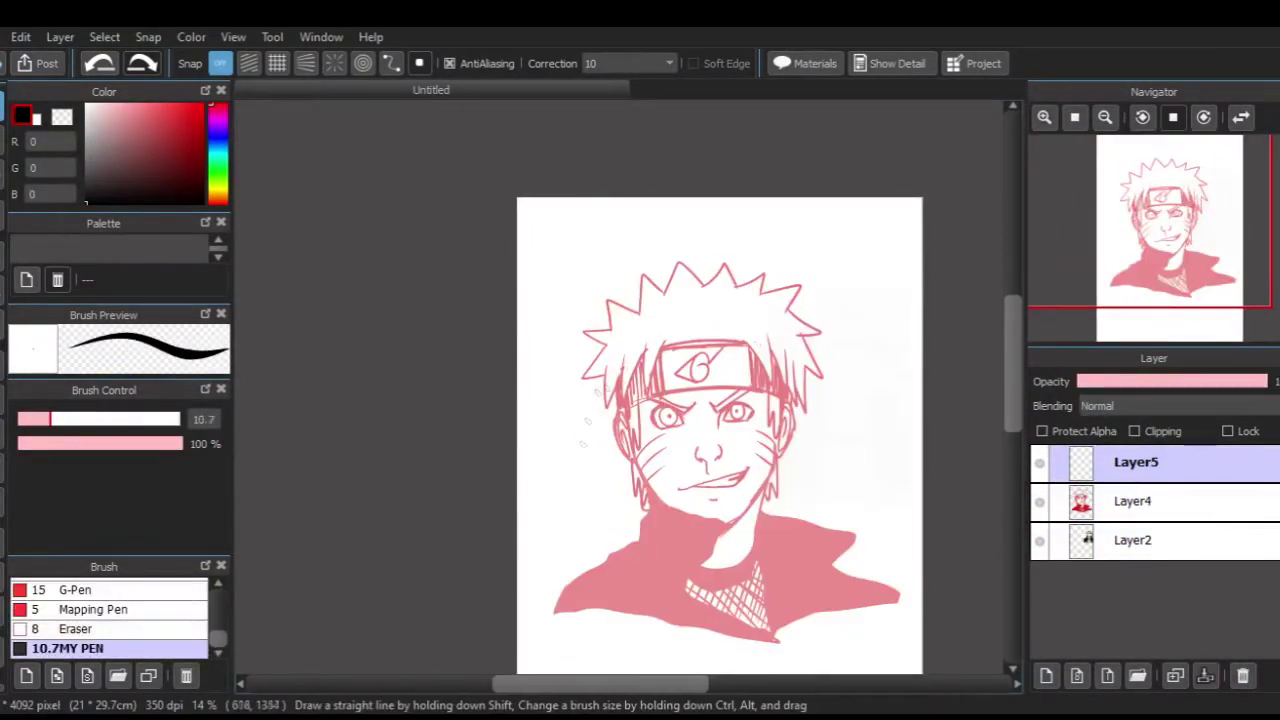
Step: With the Pen brush at size 21, ink the hair locks over the headband's left end in black on Layer5
{"action": "scroll", "coordinate": [120, 620], "scroll_direction": "up", "scroll_amount": 5}
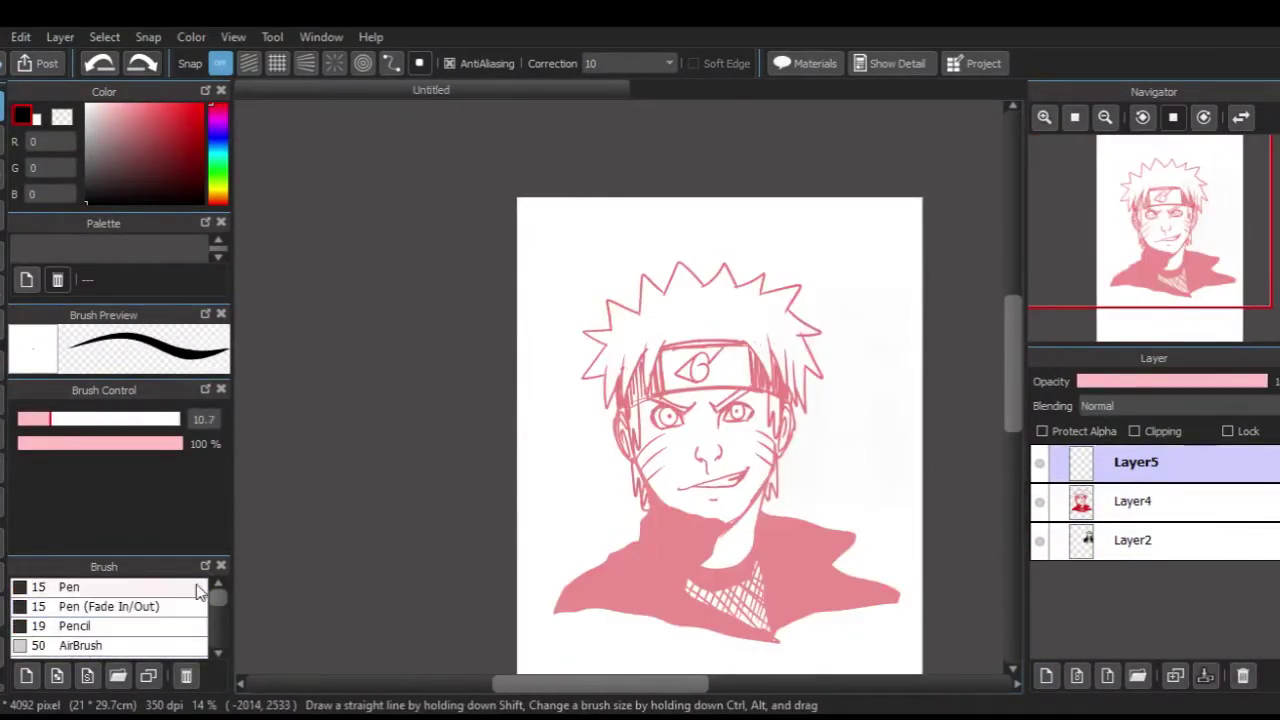
{"action": "left_click", "coordinate": [90, 588]}
{"action": "left_click", "coordinate": [1045, 119]}
{"action": "left_click", "coordinate": [1045, 119]}
{"action": "left_click_drag", "start_coordinate": [1137, 216], "coordinate": [1157, 217]}
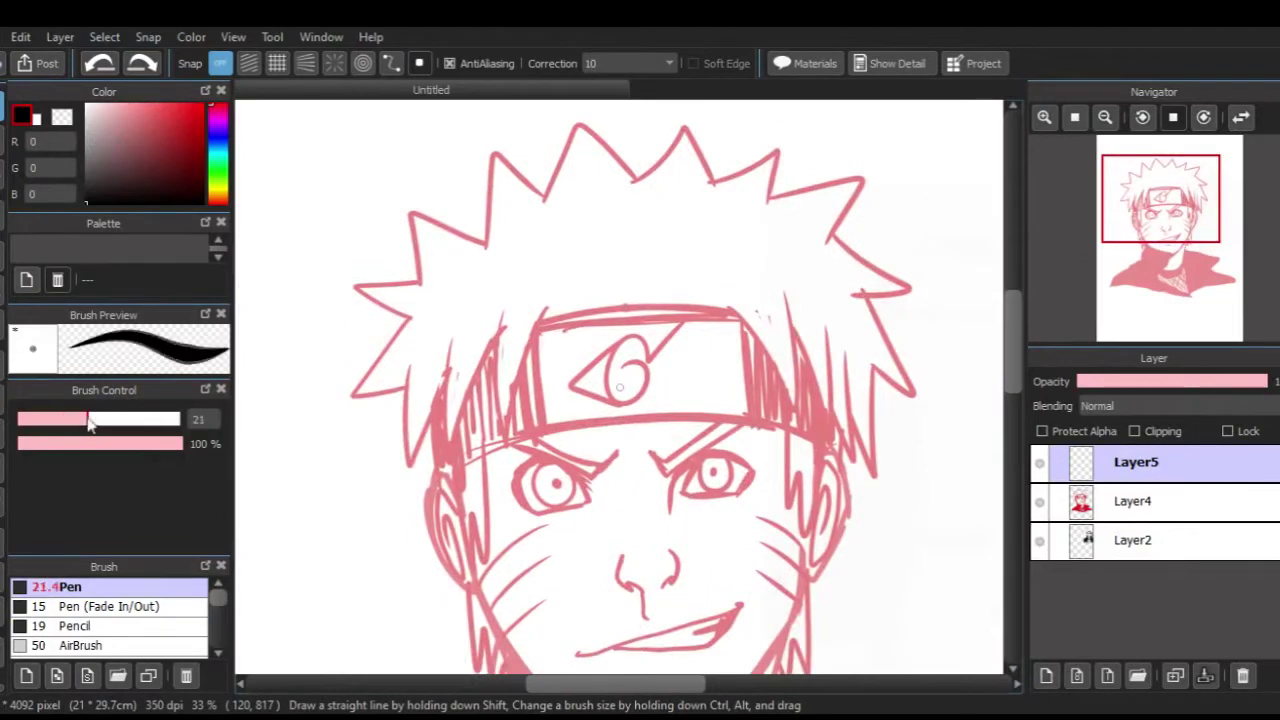
{"action": "left_click_drag", "start_coordinate": [520, 308], "coordinate": [488, 430]}
{"action": "key", "text": "ctrl+z"}
{"action": "key", "text": "ctrl+z"}
{"action": "left_click_drag", "start_coordinate": [504, 310], "coordinate": [454, 438]}
{"action": "left_click_drag", "start_coordinate": [505, 314], "coordinate": [550, 300]}
{"action": "key", "text": "ctrl+z"}
{"action": "left_click_drag", "start_coordinate": [446, 381], "coordinate": [410, 346]}
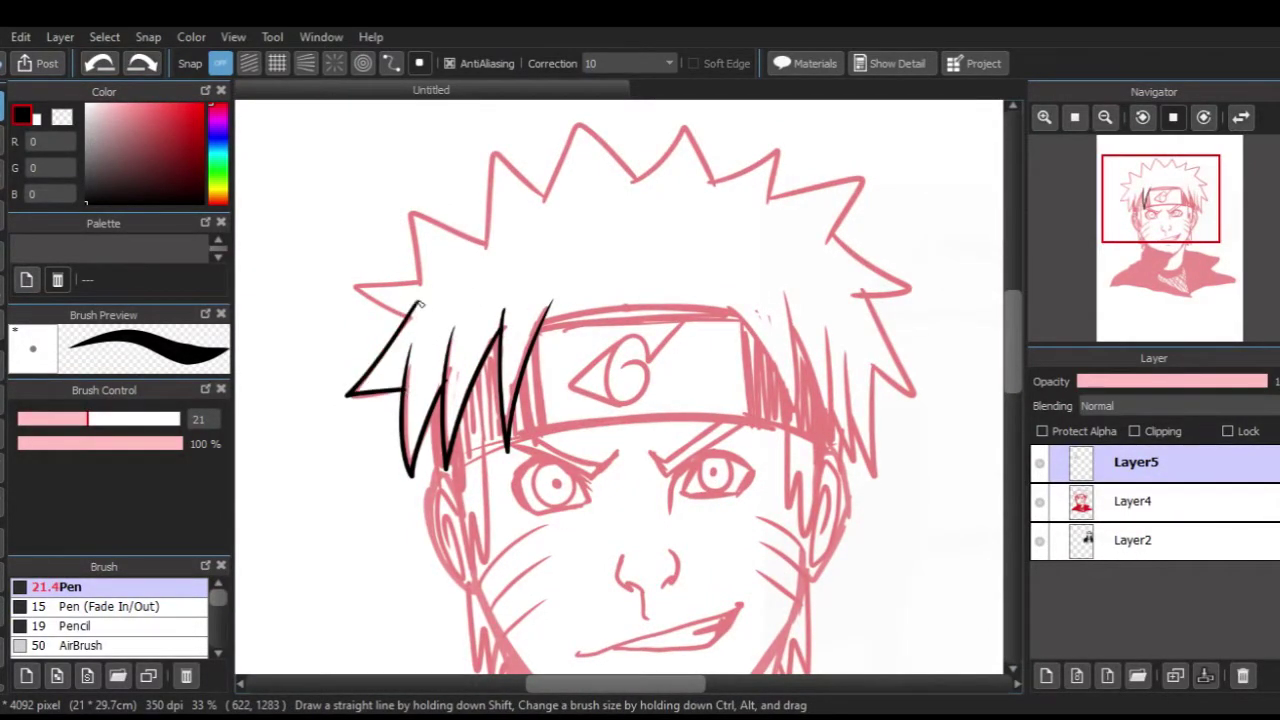
Step: Ink the spiky outer hair outline around the head and the hair locks at the headband's right end
{"action": "mouse_move", "coordinate": [410, 318]}
{"action": "left_mouse_down"}
{"action": "mouse_move", "coordinate": [485, 242]}
{"action": "mouse_move", "coordinate": [637, 181]}
{"action": "left_mouse_up"}
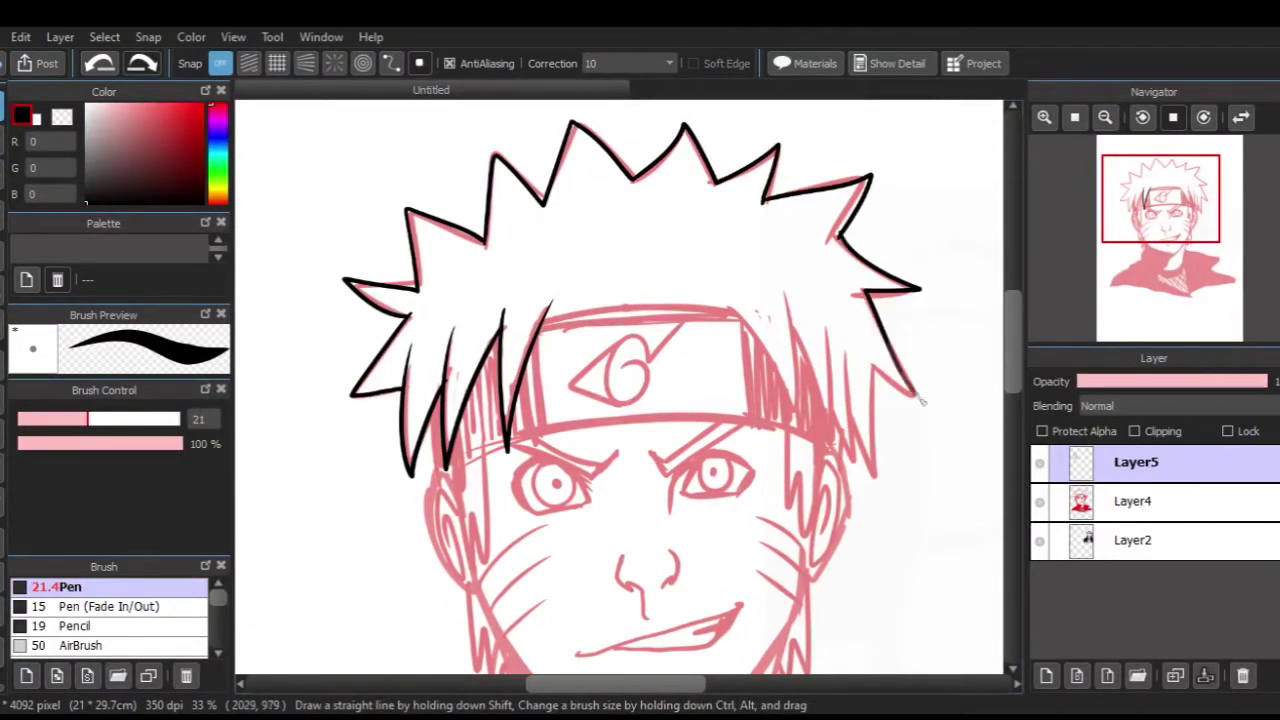
{"action": "left_click_drag", "start_coordinate": [921, 400], "coordinate": [872, 490]}
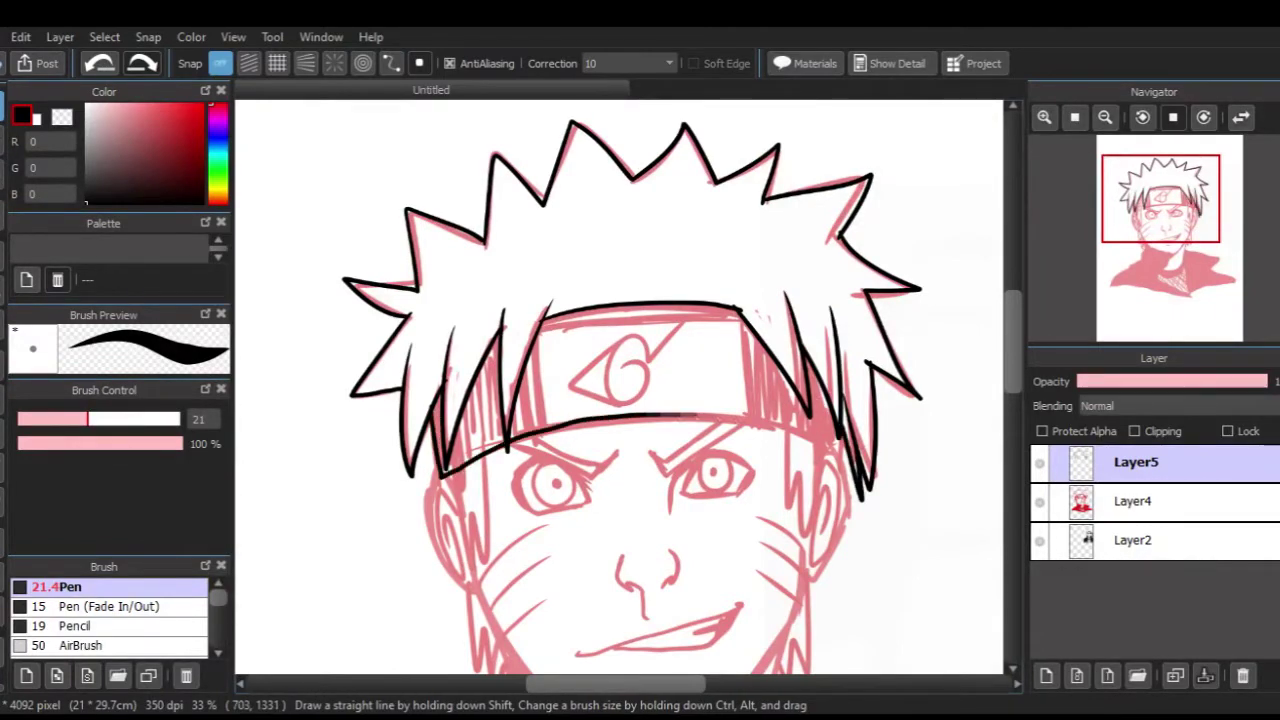
Step: Ink the headband's edges, its metal plate, the leaf symbol and the columns of rivets at both plate ends
{"action": "left_click_drag", "start_coordinate": [695, 413], "coordinate": [840, 452]}
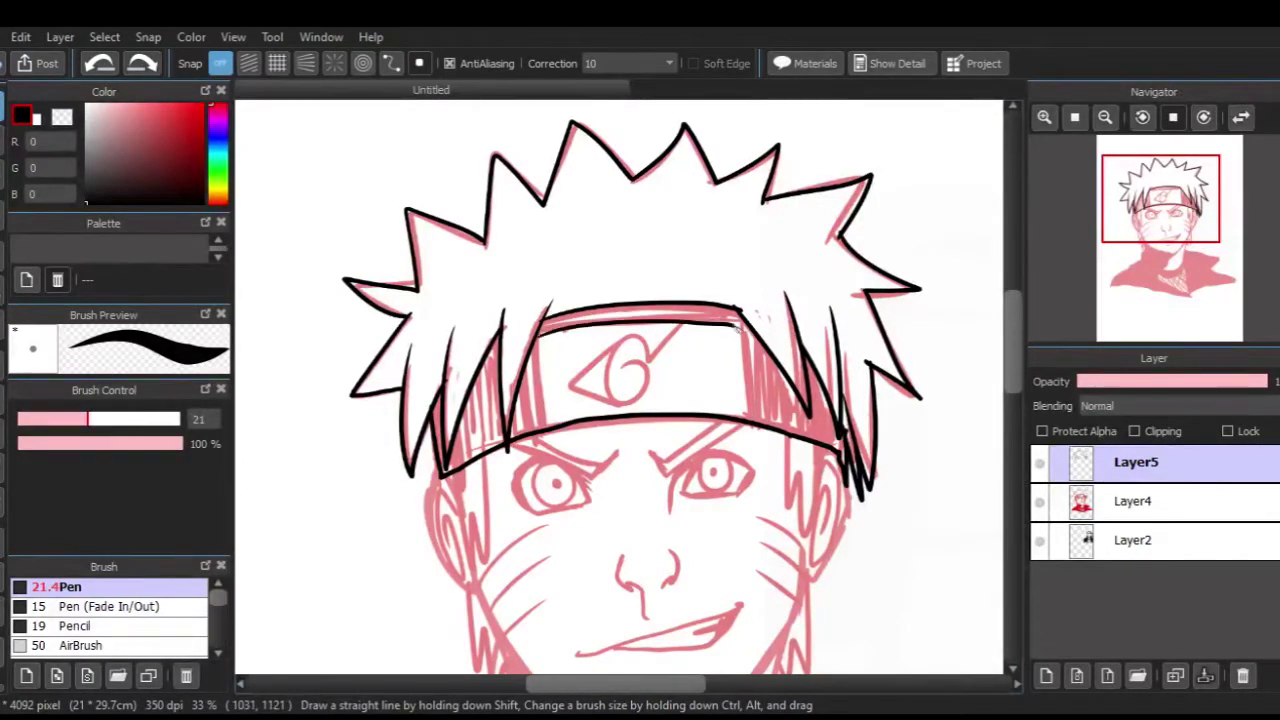
{"action": "left_click_drag", "start_coordinate": [605, 322], "coordinate": [537, 335]}
{"action": "key", "text": "ctrl+plus"}
{"action": "mouse_move", "coordinate": [705, 289]}
{"action": "left_mouse_down"}
{"action": "mouse_move", "coordinate": [670, 335]}
{"action": "mouse_move", "coordinate": [618, 343]}
{"action": "left_mouse_up"}
{"action": "left_click_drag", "start_coordinate": [614, 317], "coordinate": [611, 391]}
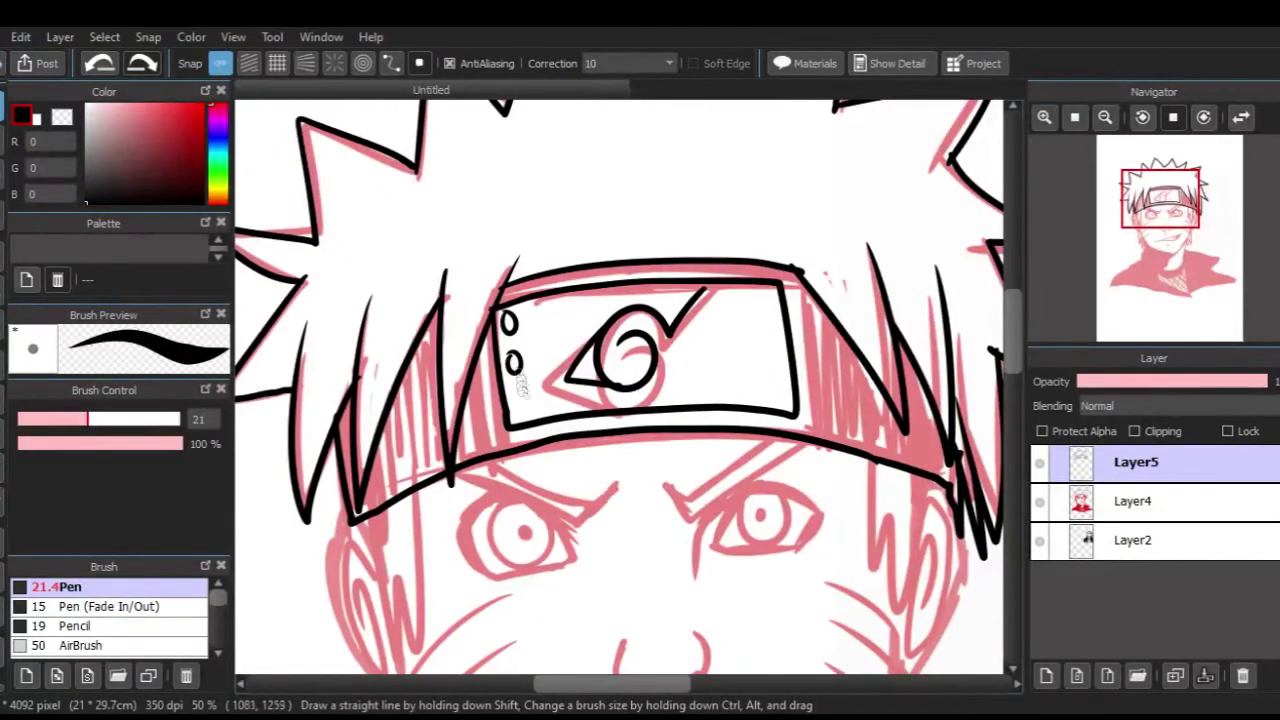
{"action": "left_click_drag", "start_coordinate": [769, 331], "coordinate": [767, 333]}
{"action": "left_click_drag", "start_coordinate": [773, 371], "coordinate": [771, 373]}
Step: Fill the headband cloth around the metal plate and between the hair locks with solid black
{"action": "left_click", "coordinate": [2, 290]}
{"action": "left_click", "coordinate": [835, 368]}
{"action": "left_click", "coordinate": [408, 420]}
{"action": "left_click", "coordinate": [350, 460]}
{"action": "left_click", "coordinate": [1105, 118]}
{"action": "left_click", "coordinate": [1105, 118]}
{"action": "left_click_drag", "start_coordinate": [1159, 233], "coordinate": [1164, 236]}
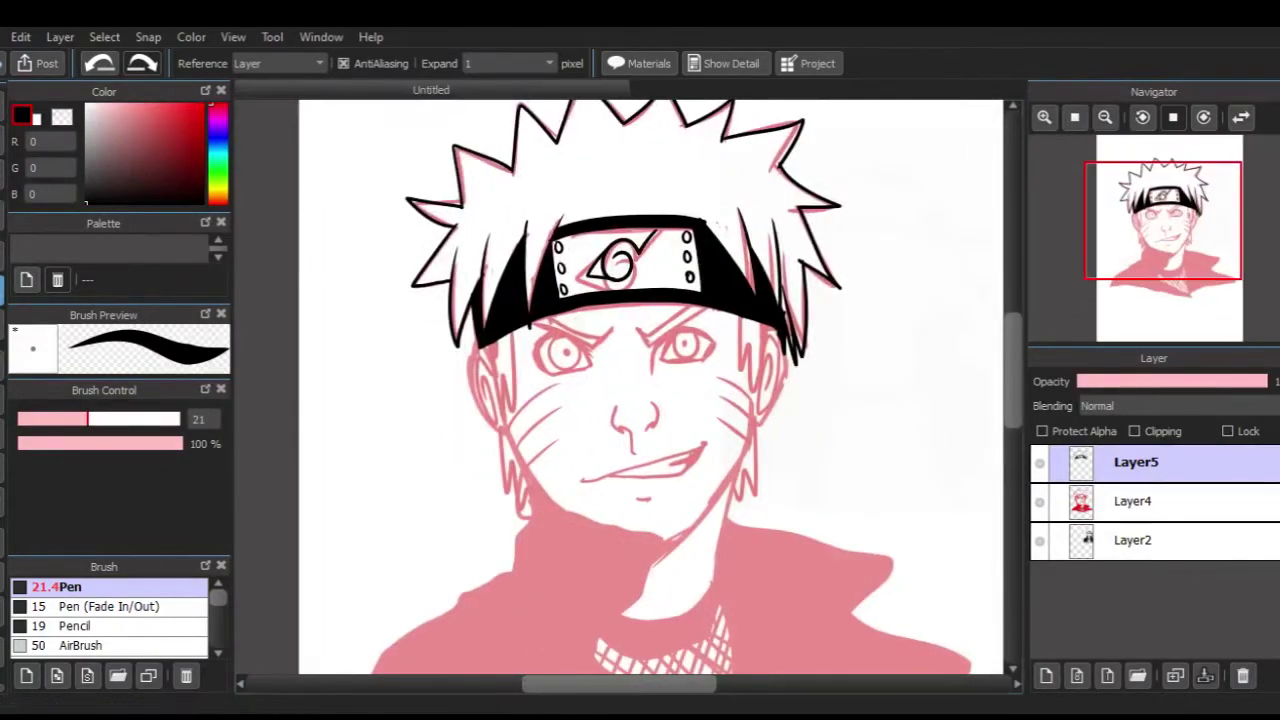
Step: Ink both slanted eyebrows below the headband in black, replacing the unsatisfactory strokes
{"action": "left_click", "coordinate": [2, 106]}
{"action": "left_click", "coordinate": [1044, 118]}
{"action": "left_click", "coordinate": [1044, 118]}
{"action": "left_click", "coordinate": [1044, 118]}
{"action": "left_click_drag", "start_coordinate": [828, 164], "coordinate": [686, 240]}
{"action": "mouse_move", "coordinate": [425, 197]}
{"action": "left_mouse_down"}
{"action": "mouse_move", "coordinate": [542, 283]}
{"action": "mouse_move", "coordinate": [385, 213]}
{"action": "left_mouse_up"}
{"action": "key", "text": "ctrl+z"}
{"action": "key", "text": "ctrl+z"}
{"action": "key", "text": "ctrl+z"}
{"action": "key", "text": "ctrl+z"}
{"action": "key", "text": "ctrl+z"}
{"action": "key", "text": "ctrl+z"}
{"action": "left_click_drag", "start_coordinate": [668, 233], "coordinate": [699, 249]}
{"action": "key", "text": "ctrl+z"}
{"action": "mouse_move", "coordinate": [699, 249]}
{"action": "left_mouse_down"}
{"action": "mouse_move", "coordinate": [831, 170]}
{"action": "mouse_move", "coordinate": [701, 252]}
{"action": "mouse_move", "coordinate": [860, 178]}
{"action": "left_mouse_up"}
{"action": "key", "text": "ctrl+z"}
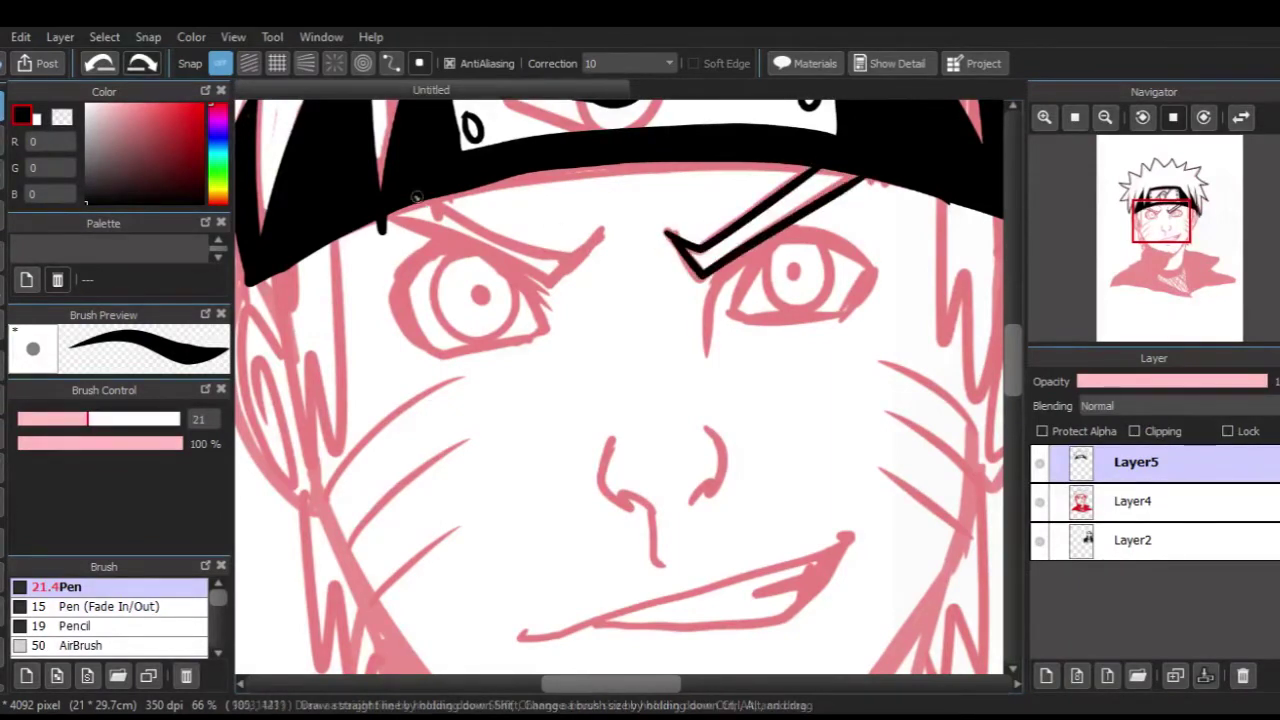
{"action": "left_click_drag", "start_coordinate": [410, 200], "coordinate": [612, 228]}
Step: Ink the thick outlines of both eyes and the short crease beside the right eye
{"action": "mouse_move", "coordinate": [735, 307]}
{"action": "left_mouse_down"}
{"action": "mouse_move", "coordinate": [845, 315]}
{"action": "mouse_move", "coordinate": [731, 318]}
{"action": "left_mouse_up"}
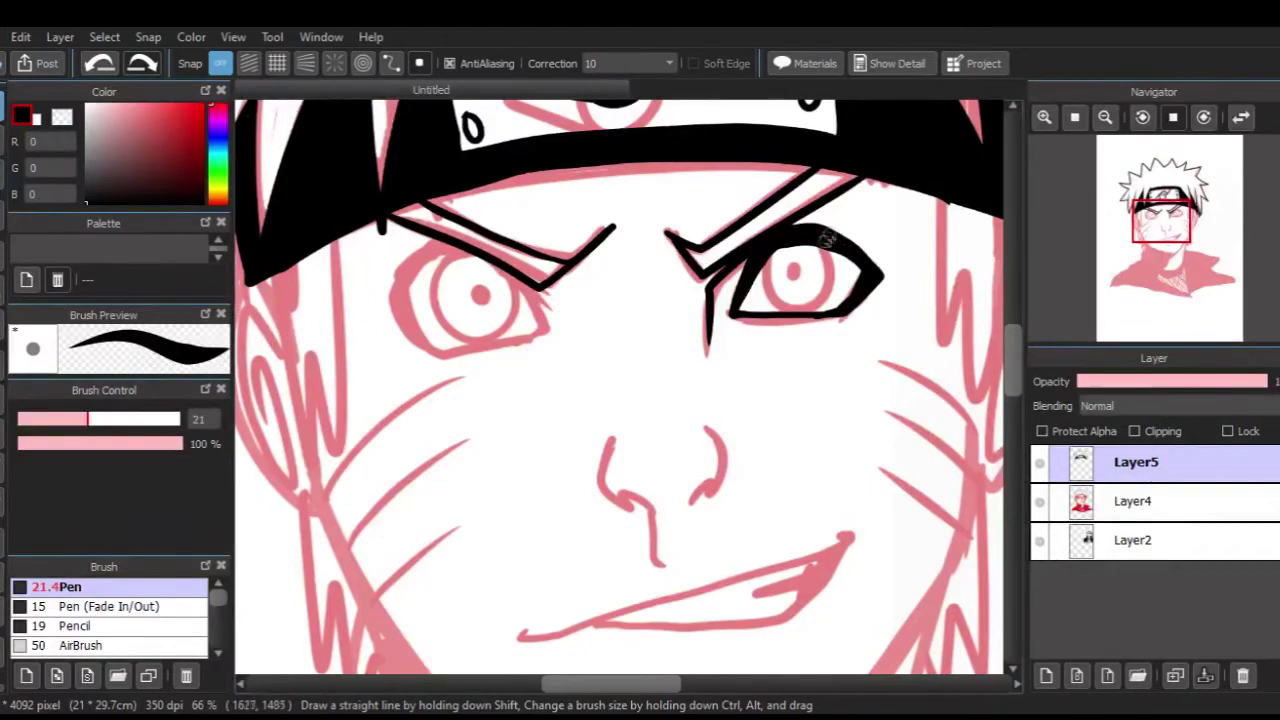
{"action": "mouse_move", "coordinate": [450, 248]}
{"action": "left_mouse_down"}
{"action": "mouse_move", "coordinate": [547, 326]}
{"action": "mouse_move", "coordinate": [516, 288]}
{"action": "mouse_move", "coordinate": [393, 297]}
{"action": "mouse_move", "coordinate": [492, 256]}
{"action": "left_mouse_up"}
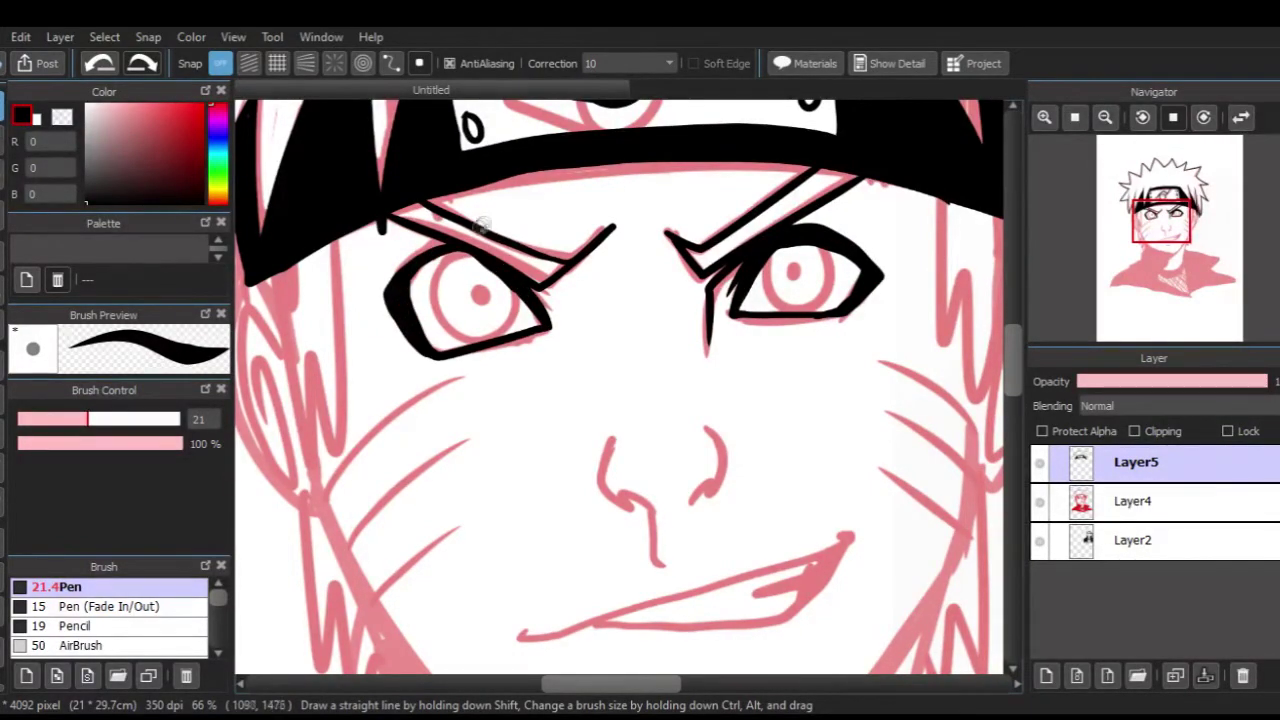
Step: Ink the round irises and solid black pupils inside both eyes
{"action": "left_click", "coordinate": [1075, 118]}
{"action": "left_click", "coordinate": [1045, 118]}
{"action": "left_click", "coordinate": [1045, 118]}
{"action": "left_click", "coordinate": [1045, 118]}
{"action": "left_click", "coordinate": [1045, 118]}
{"action": "left_click", "coordinate": [1045, 118]}
{"action": "left_click_drag", "start_coordinate": [1172, 205], "coordinate": [1170, 227]}
{"action": "left_click", "coordinate": [1045, 118]}
{"action": "left_click_drag", "start_coordinate": [692, 322], "coordinate": [784, 314]}
{"action": "key", "text": "ctrl+z"}
{"action": "mouse_move", "coordinate": [692, 318]}
{"action": "left_mouse_down"}
{"action": "mouse_move", "coordinate": [786, 312]}
{"action": "mouse_move", "coordinate": [733, 352]}
{"action": "left_mouse_up"}
{"action": "key", "text": "ctrl+z"}
{"action": "left_click_drag", "start_coordinate": [610, 684], "coordinate": [576, 684]}
{"action": "left_click_drag", "start_coordinate": [447, 318], "coordinate": [526, 362]}
{"action": "key", "text": "ctrl+z"}
{"action": "left_click_drag", "start_coordinate": [446, 318], "coordinate": [526, 366]}
{"action": "key", "text": "ctrl+z"}
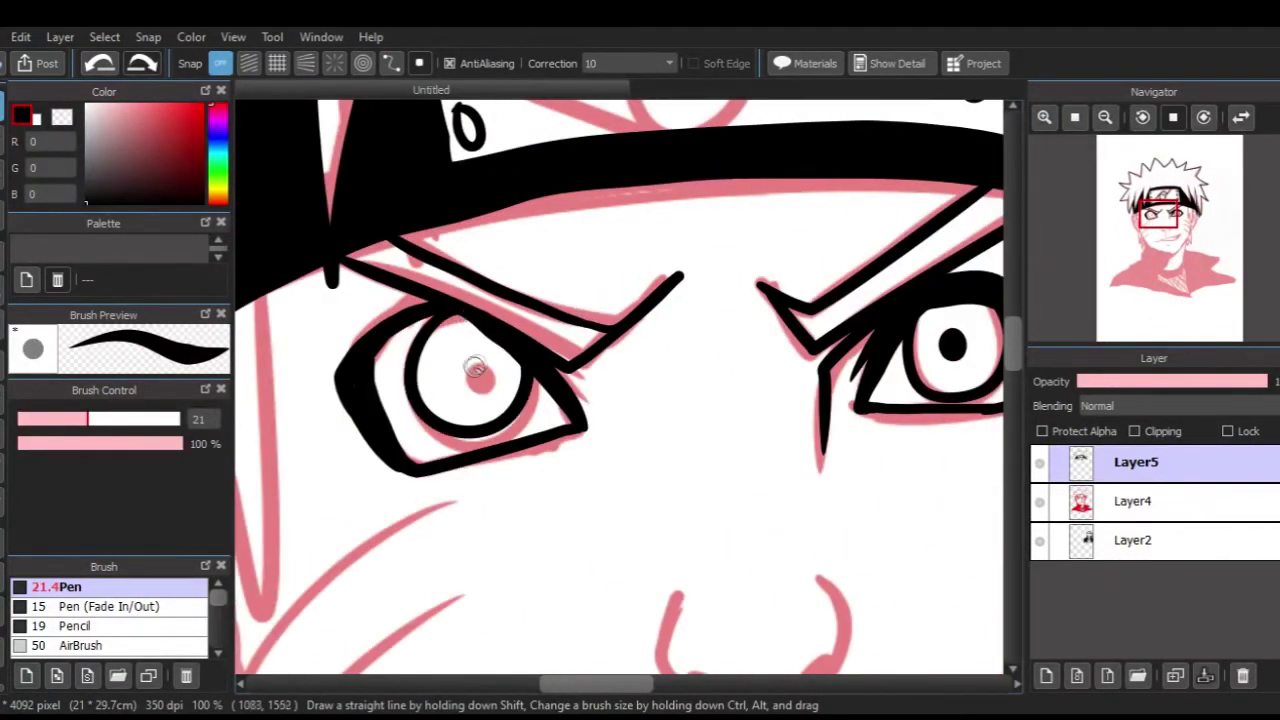
Step: Ink the nose with both nostril curves and the short line beneath it
{"action": "left_click", "coordinate": [1105, 118]}
{"action": "left_click", "coordinate": [1105, 118]}
{"action": "mouse_move", "coordinate": [1160, 228]}
{"action": "left_mouse_down"}
{"action": "mouse_move", "coordinate": [1176, 236]}
{"action": "mouse_move", "coordinate": [1164, 236]}
{"action": "left_mouse_up"}
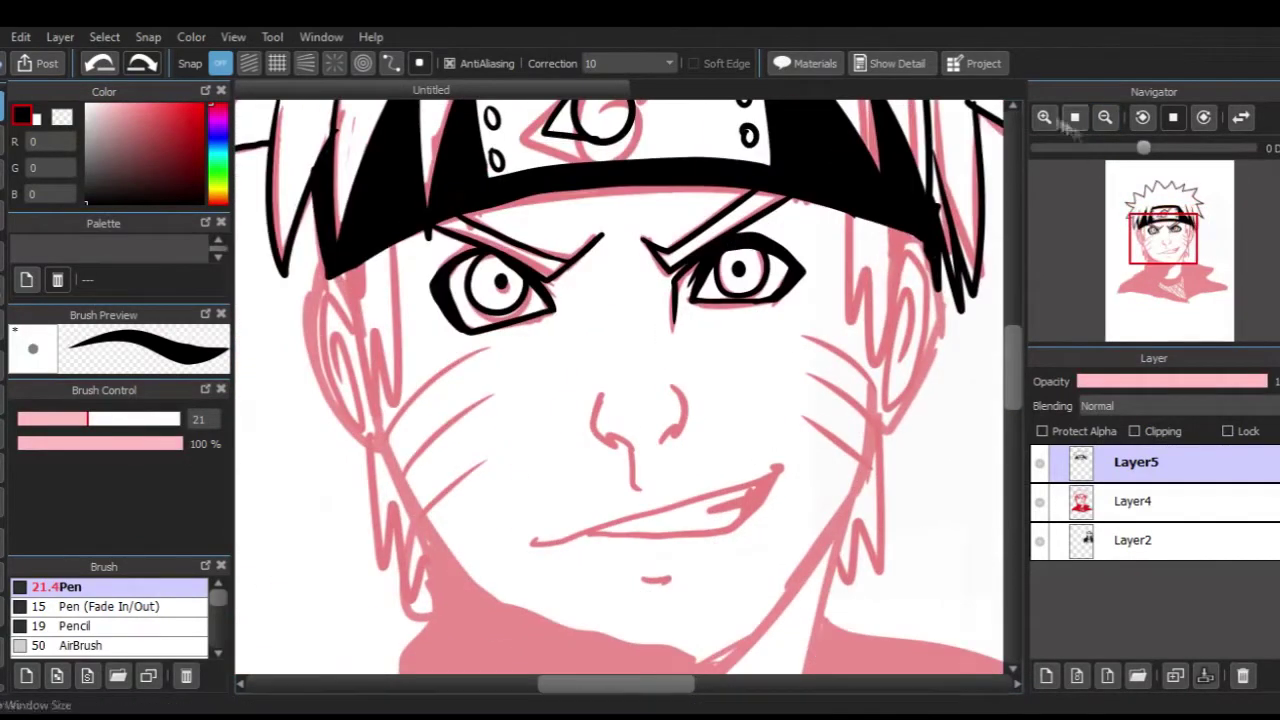
{"action": "left_click", "coordinate": [1045, 118]}
{"action": "left_click_drag", "start_coordinate": [678, 457], "coordinate": [674, 461]}
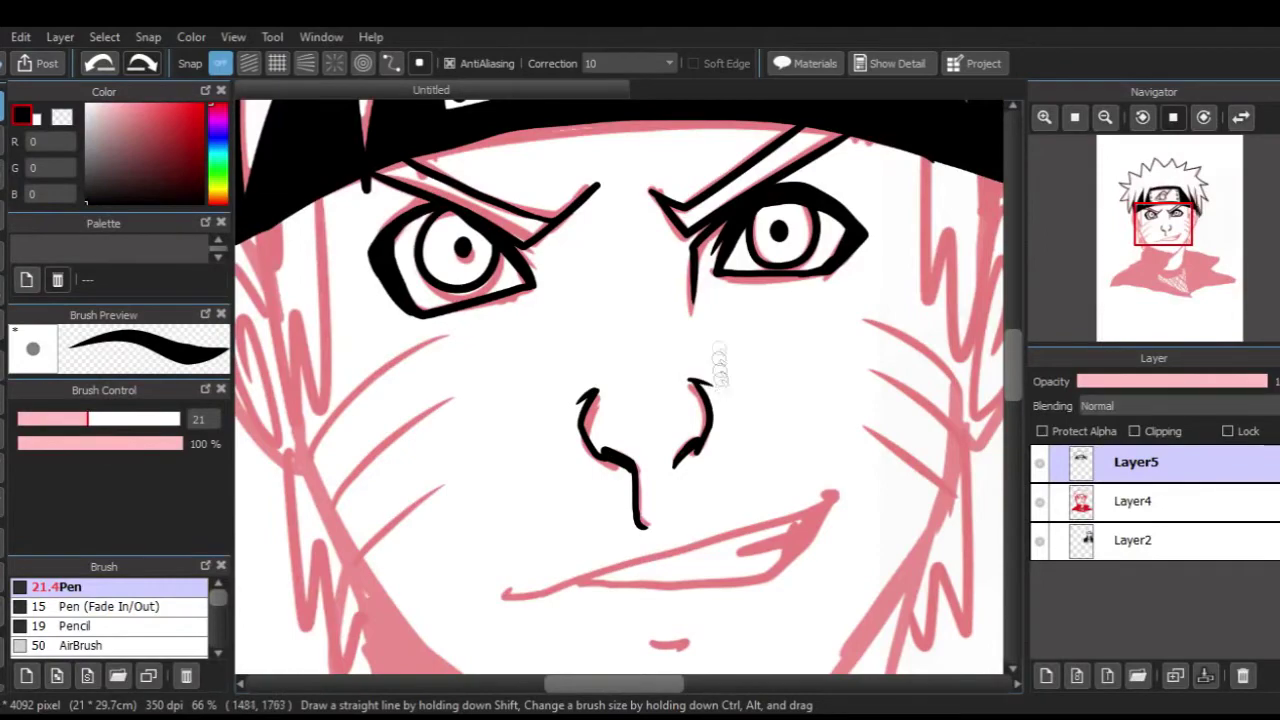
Step: Ink the smirking mouth's outline over the red sketch
{"action": "left_click", "coordinate": [1105, 117]}
{"action": "left_click", "coordinate": [1044, 117]}
{"action": "mouse_move", "coordinate": [530, 543]}
{"action": "left_mouse_down"}
{"action": "mouse_move", "coordinate": [778, 473]}
{"action": "mouse_move", "coordinate": [575, 539]}
{"action": "mouse_move", "coordinate": [753, 515]}
{"action": "mouse_move", "coordinate": [773, 487]}
{"action": "mouse_move", "coordinate": [585, 533]}
{"action": "left_mouse_up"}
{"action": "key", "text": "ctrl+z"}
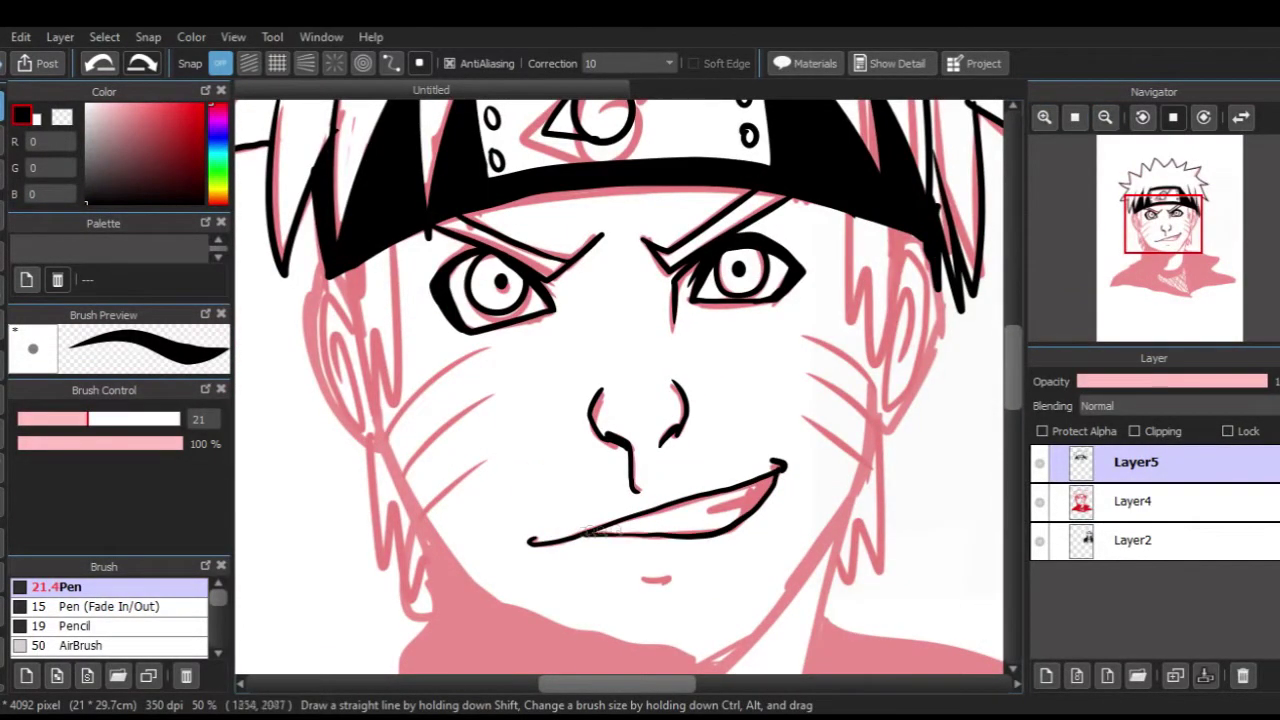
Step: Lower Layer4's opacity to about a third so the red guide is fainter beneath the ink
{"action": "left_click", "coordinate": [1160, 500]}
{"action": "left_click_drag", "start_coordinate": [1174, 382], "coordinate": [1078, 382]}
{"action": "left_click", "coordinate": [1105, 117]}
{"action": "left_click", "coordinate": [1140, 382]}
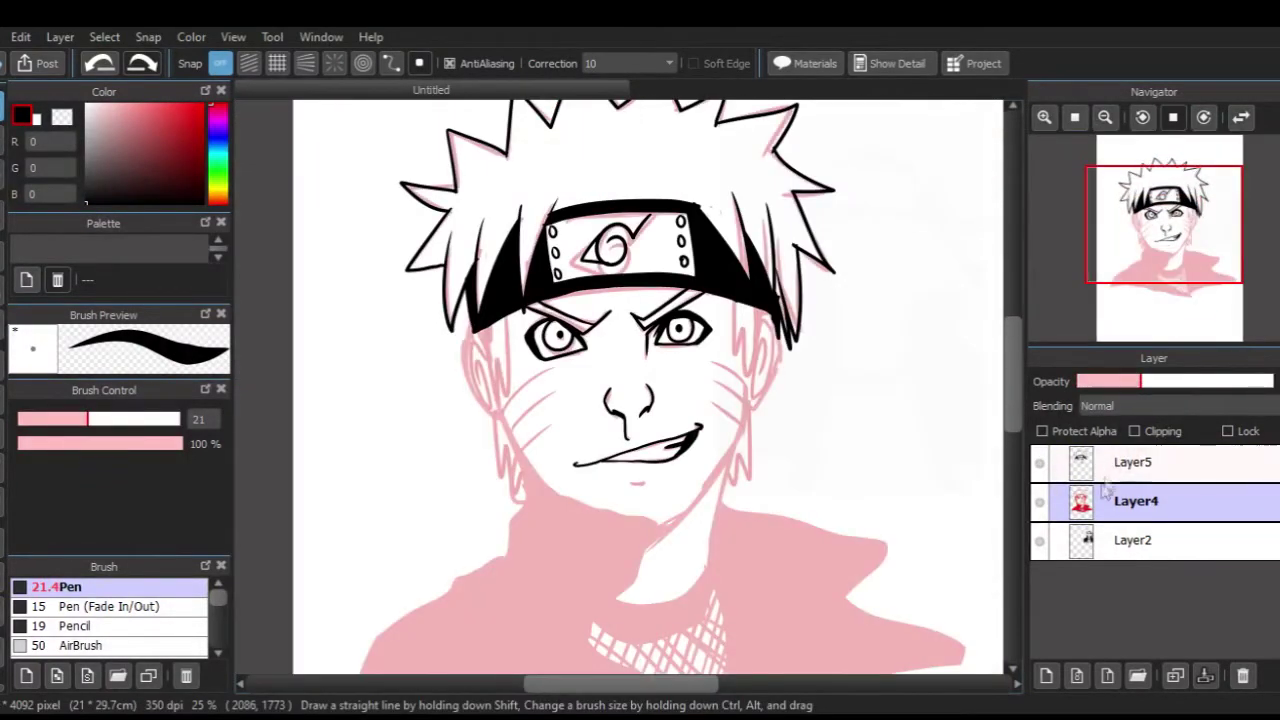
Step: On Layer5, thicken the black headband ends near both ears and erase the excess ink at the right lock tips
{"action": "left_click", "coordinate": [1105, 463]}
{"action": "key", "text": "ctrl+plus"}
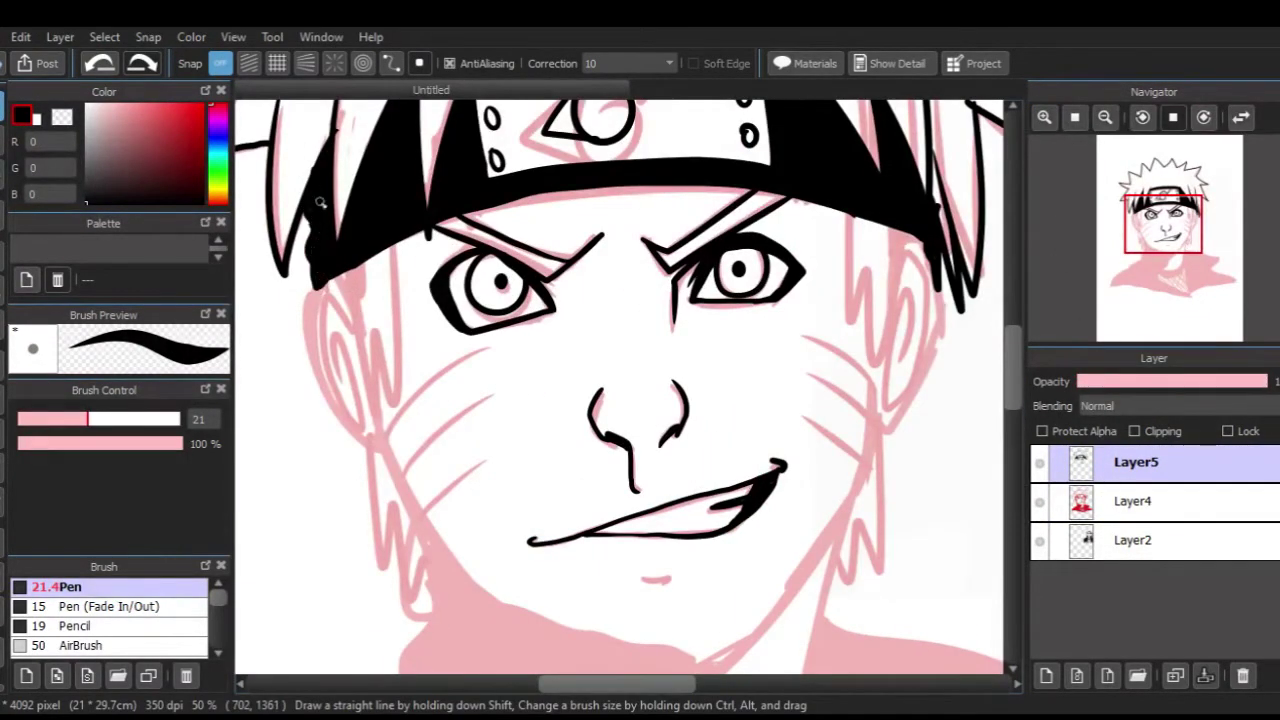
{"action": "left_click_drag", "start_coordinate": [934, 157], "coordinate": [943, 234]}
{"action": "key", "text": "e"}
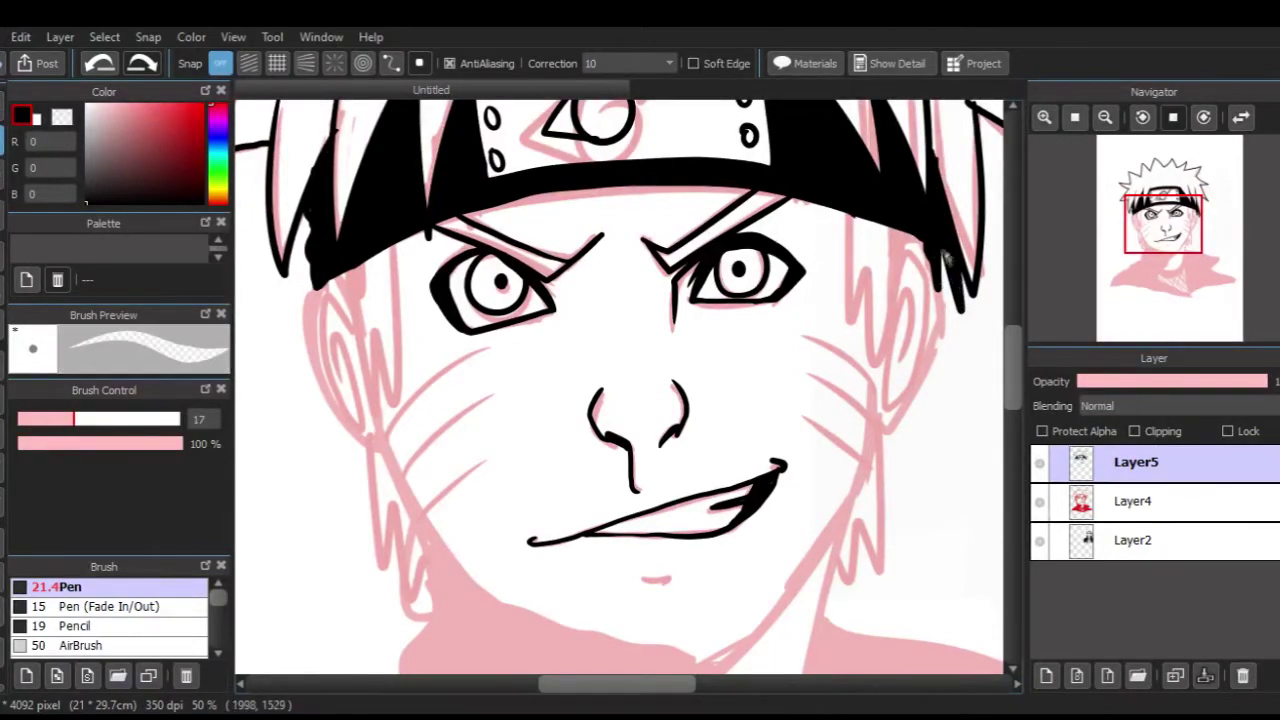
{"action": "key", "text": "b"}
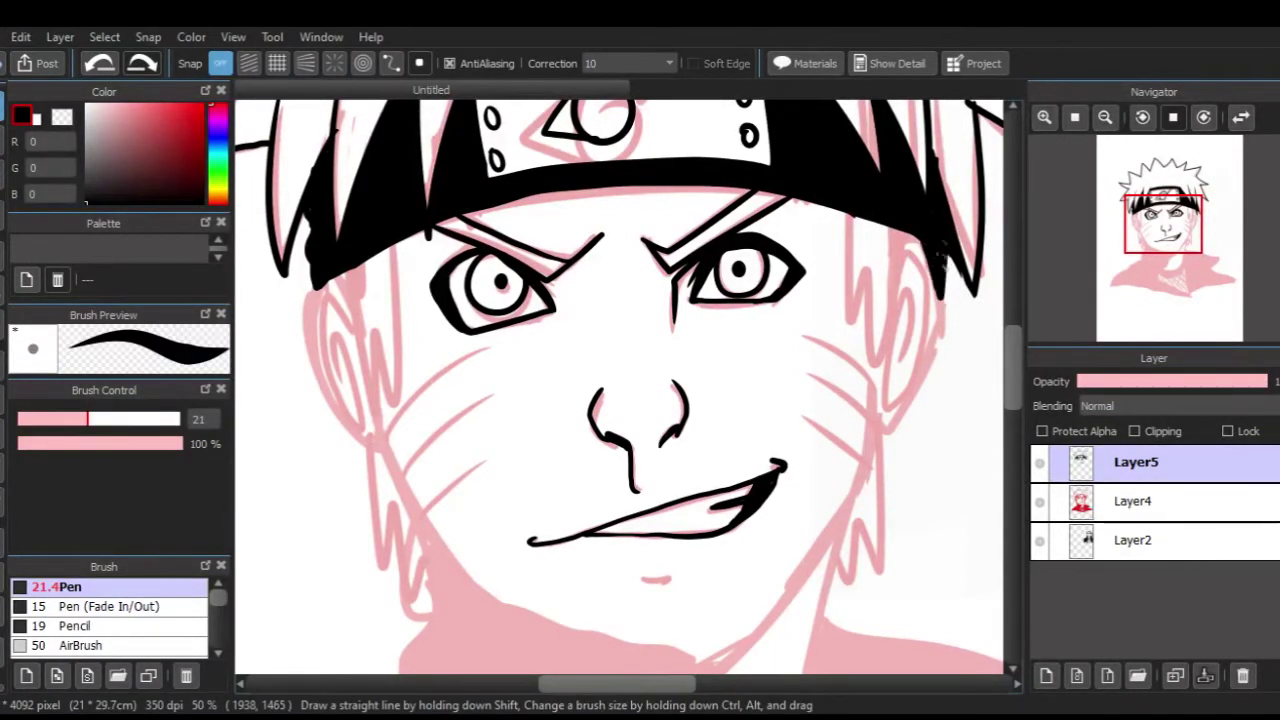
Step: Ink the sideburn locks beside both eyes and the outer contours of both ears
{"action": "left_click_drag", "start_coordinate": [348, 232], "coordinate": [378, 415]}
{"action": "left_click_drag", "start_coordinate": [872, 240], "coordinate": [882, 378]}
{"action": "left_click_drag", "start_coordinate": [935, 268], "coordinate": [880, 432]}
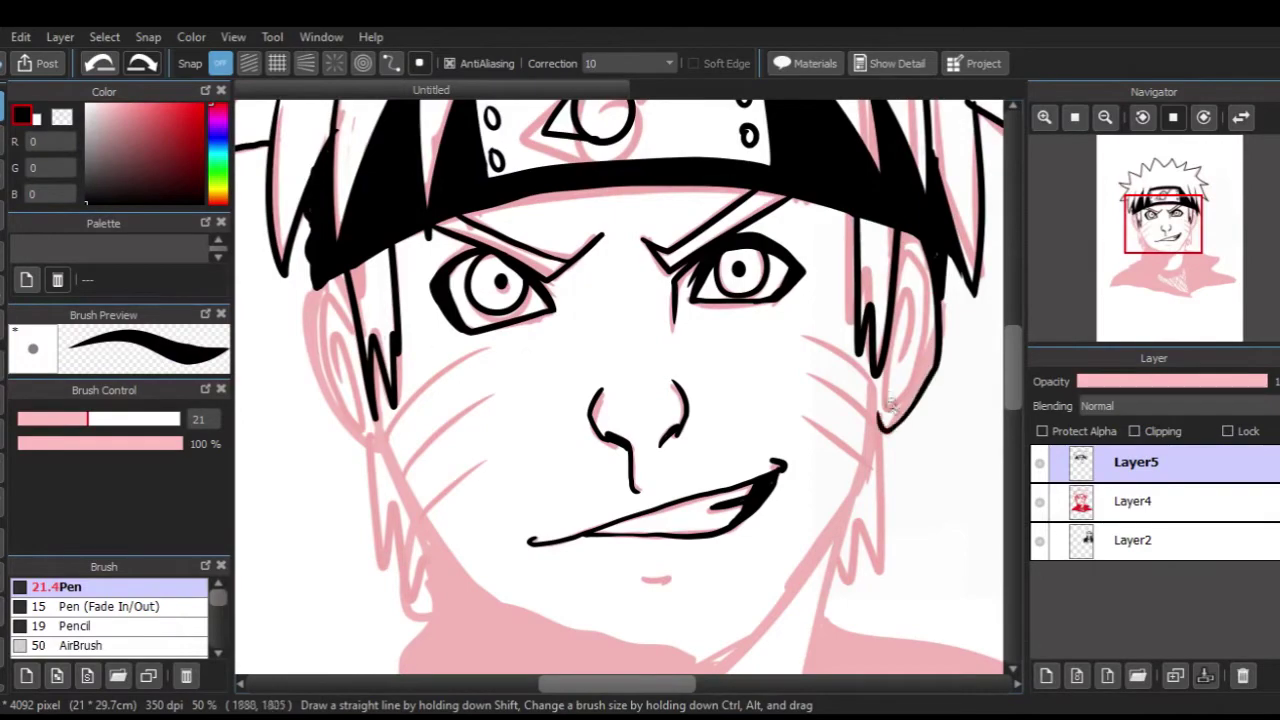
Step: Ink the jawline on both sides of the face from the ears down toward the chin
{"action": "left_click", "coordinate": [1105, 119]}
{"action": "left_click", "coordinate": [1105, 119]}
{"action": "left_click", "coordinate": [1045, 121]}
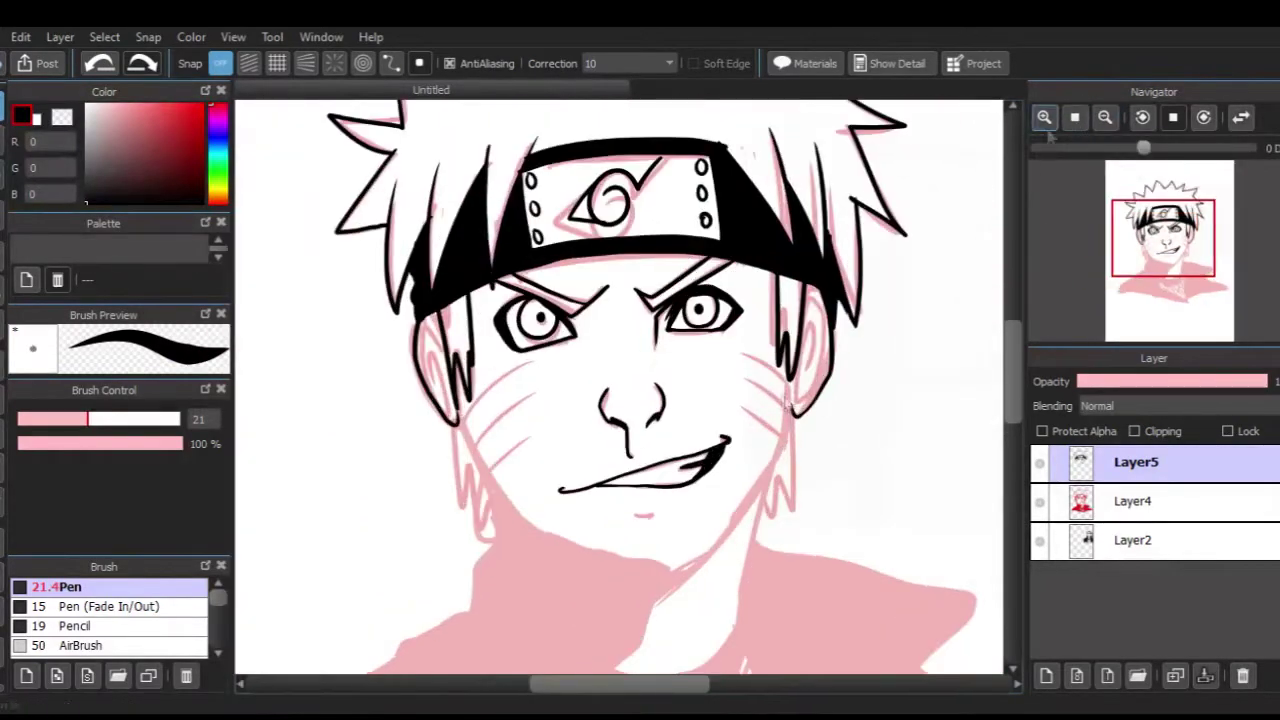
{"action": "mouse_move", "coordinate": [790, 410]}
{"action": "left_mouse_down"}
{"action": "mouse_move", "coordinate": [782, 446]}
{"action": "mouse_move", "coordinate": [684, 574]}
{"action": "left_mouse_up"}
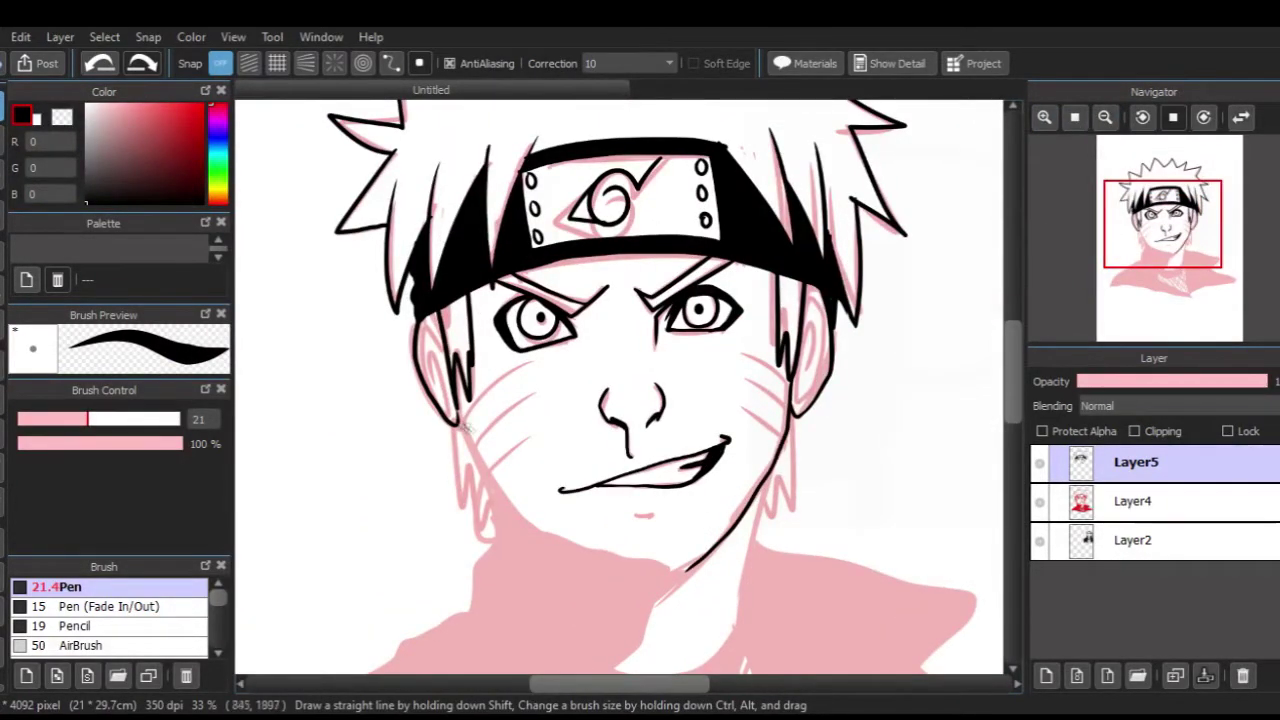
{"action": "key", "text": "ctrl+z"}
{"action": "mouse_move", "coordinate": [458, 416]}
{"action": "left_mouse_down"}
{"action": "mouse_move", "coordinate": [514, 444]}
{"action": "mouse_move", "coordinate": [503, 514]}
{"action": "left_mouse_up"}
Step: Ink the lower jaw, the neck lines, the upper collar edges and the outline of the left shoulder on Layer5
{"action": "mouse_move", "coordinate": [795, 419]}
{"action": "left_mouse_down"}
{"action": "mouse_move", "coordinate": [788, 511]}
{"action": "mouse_move", "coordinate": [772, 478]}
{"action": "mouse_move", "coordinate": [722, 644]}
{"action": "left_mouse_up"}
{"action": "left_click_drag", "start_coordinate": [668, 568], "coordinate": [688, 568]}
{"action": "left_click_drag", "start_coordinate": [686, 570], "coordinate": [596, 665]}
{"action": "left_click_drag", "start_coordinate": [1013, 350], "coordinate": [1013, 378]}
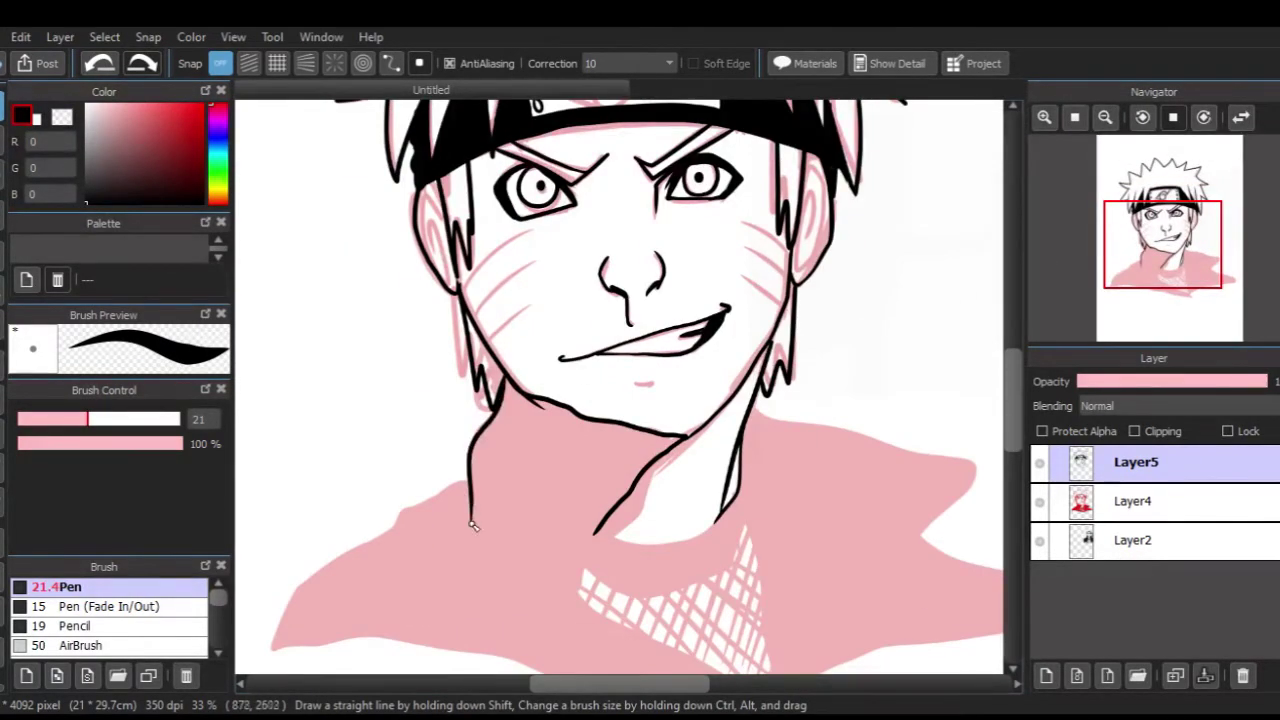
{"action": "left_click_drag", "start_coordinate": [338, 560], "coordinate": [268, 648]}
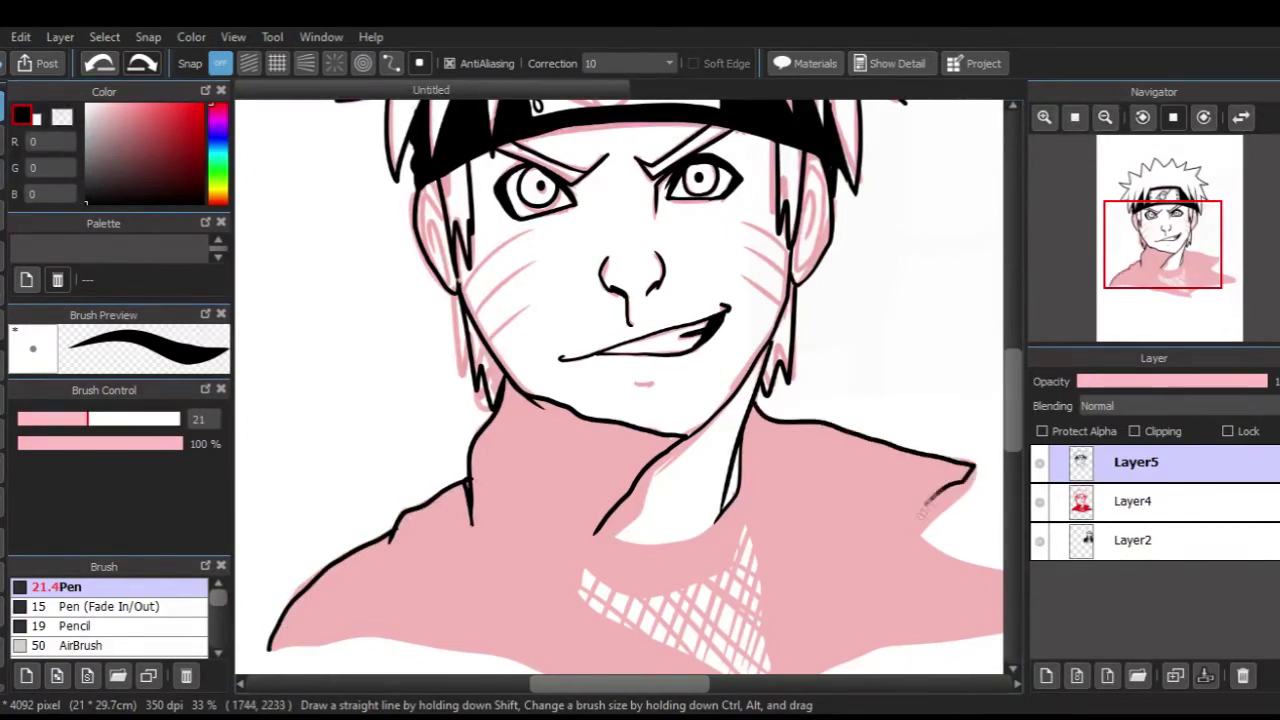
Step: Ink the open front edge and lower hem of the jacket's left half and fill that half solid black
{"action": "key", "text": "ctrl+minus"}
{"action": "mouse_move", "coordinate": [668, 424]}
{"action": "left_mouse_down"}
{"action": "mouse_move", "coordinate": [606, 502]}
{"action": "mouse_move", "coordinate": [594, 549]}
{"action": "left_mouse_up"}
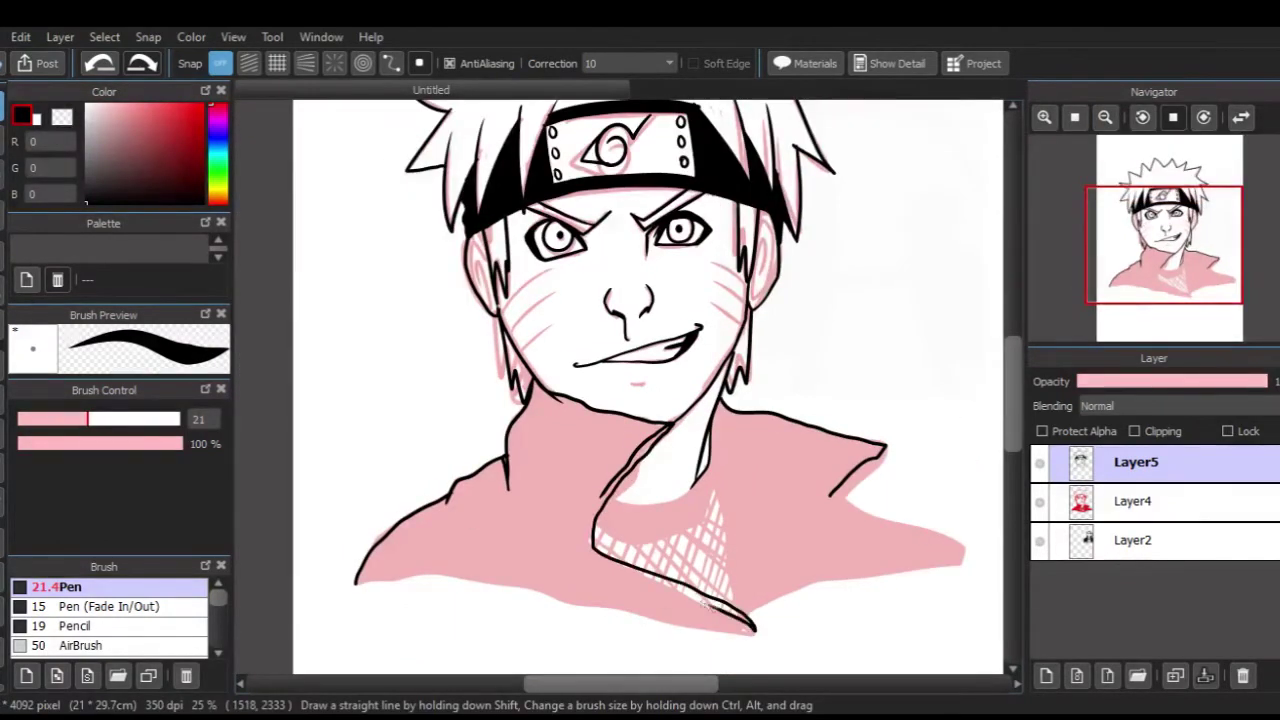
{"action": "mouse_move", "coordinate": [358, 578]}
{"action": "left_mouse_down"}
{"action": "mouse_move", "coordinate": [488, 578]}
{"action": "mouse_move", "coordinate": [752, 632]}
{"action": "left_mouse_up"}
{"action": "key", "text": "g"}
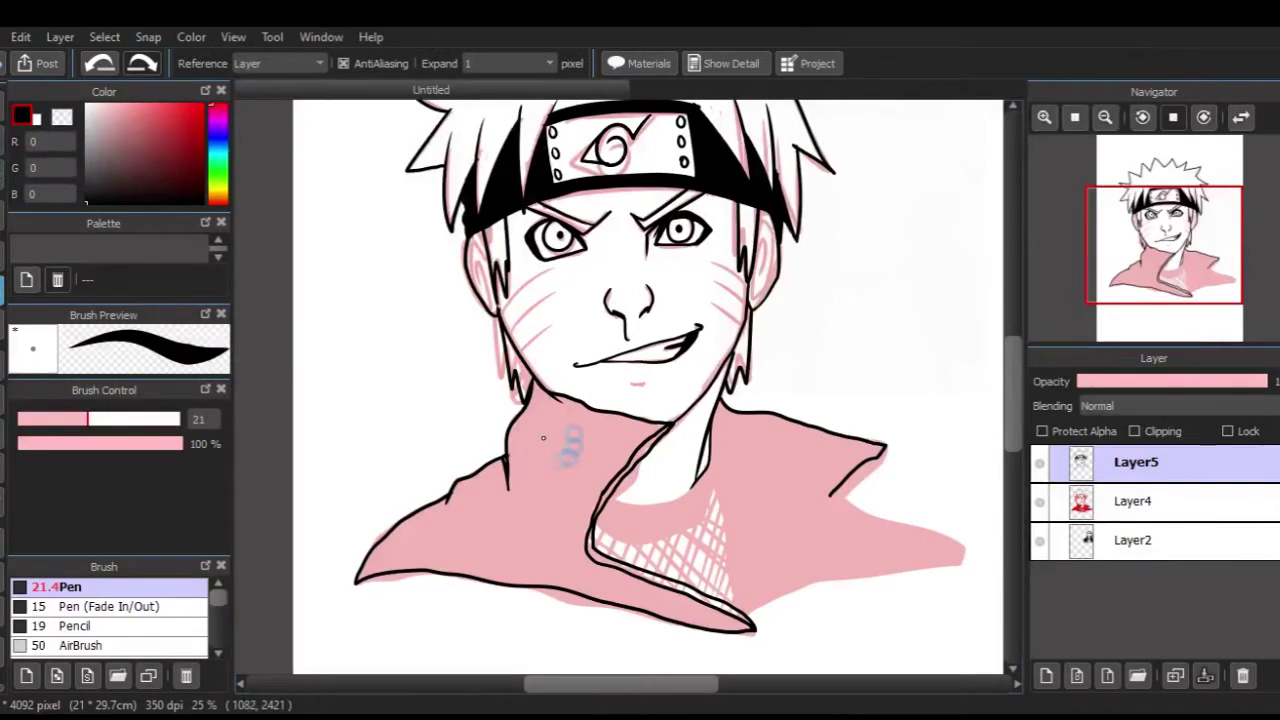
{"action": "left_click", "coordinate": [558, 437]}
Step: Finish outlining the jacket's right half, including its narrow edge trim, and fill its main area solid black
{"action": "key", "text": "p"}
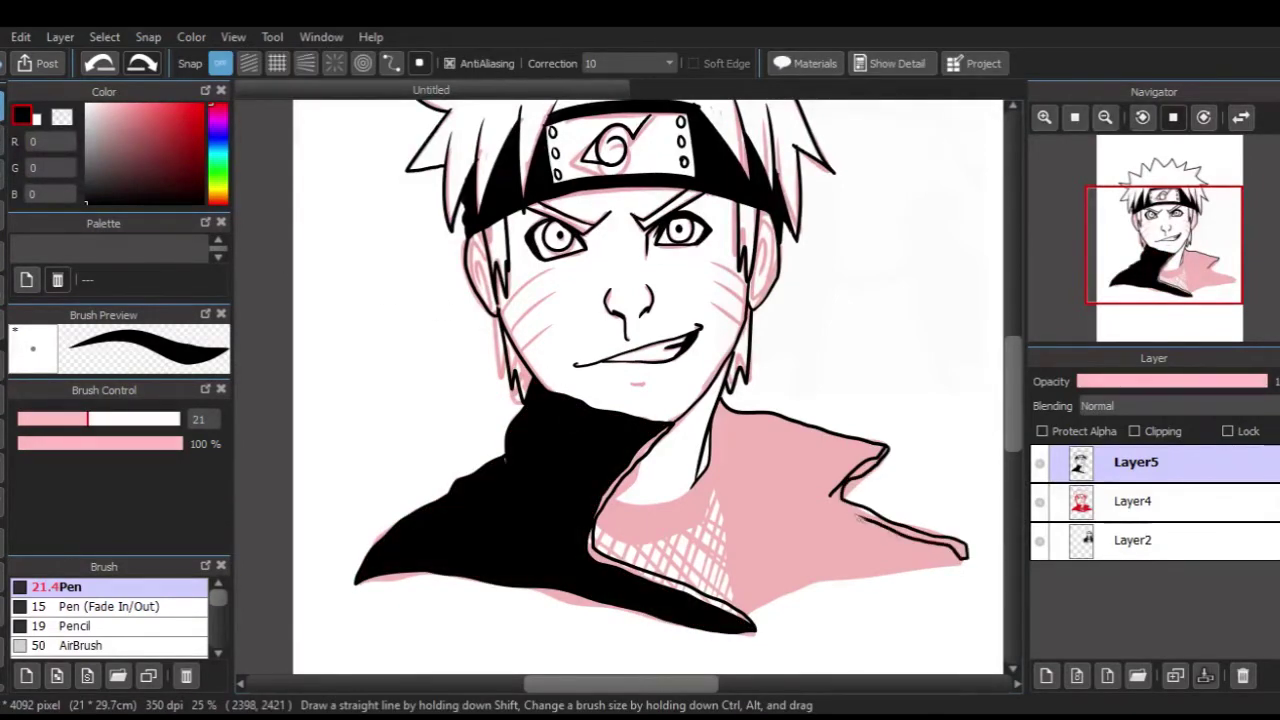
{"action": "key", "text": "g"}
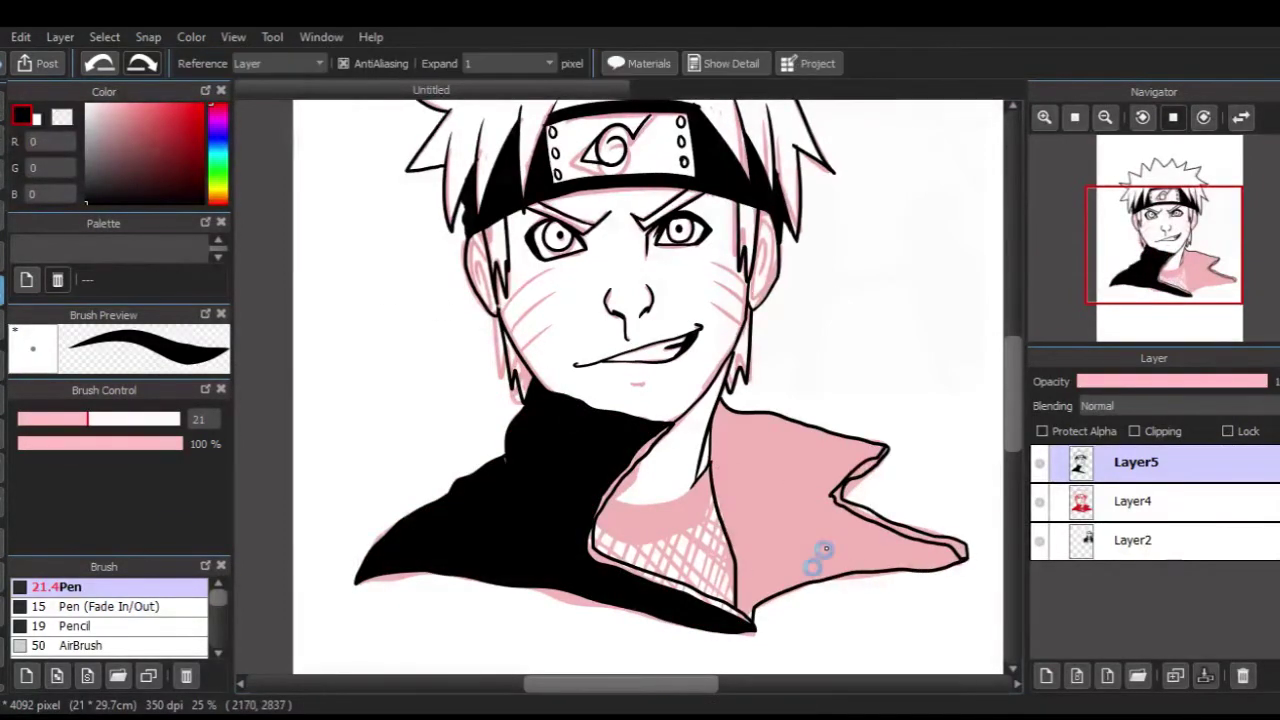
{"action": "left_click", "coordinate": [785, 425]}
Step: Outline a shadow wedge under the right side of the jaw and fill it black
{"action": "key", "text": "ctrl+plus"}
{"action": "key", "text": "p"}
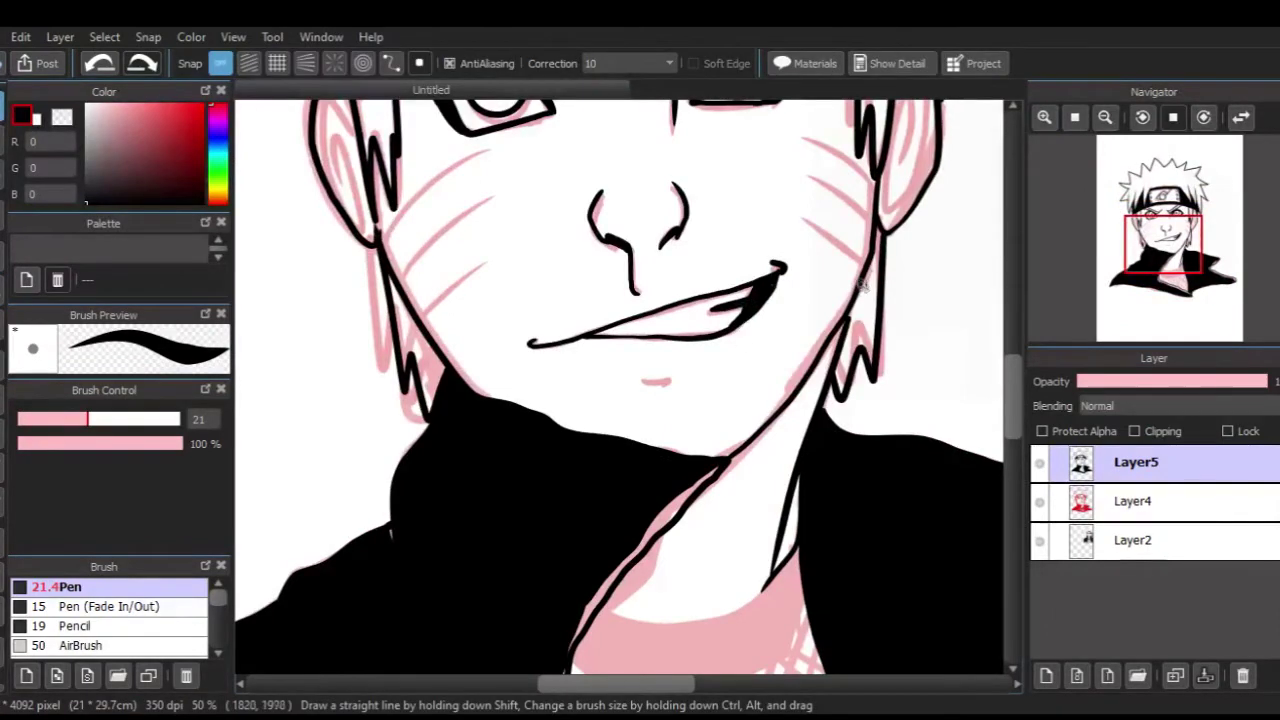
{"action": "left_click_drag", "start_coordinate": [736, 461], "coordinate": [827, 400]}
{"action": "key", "text": "g"}
{"action": "left_click", "coordinate": [826, 372]}
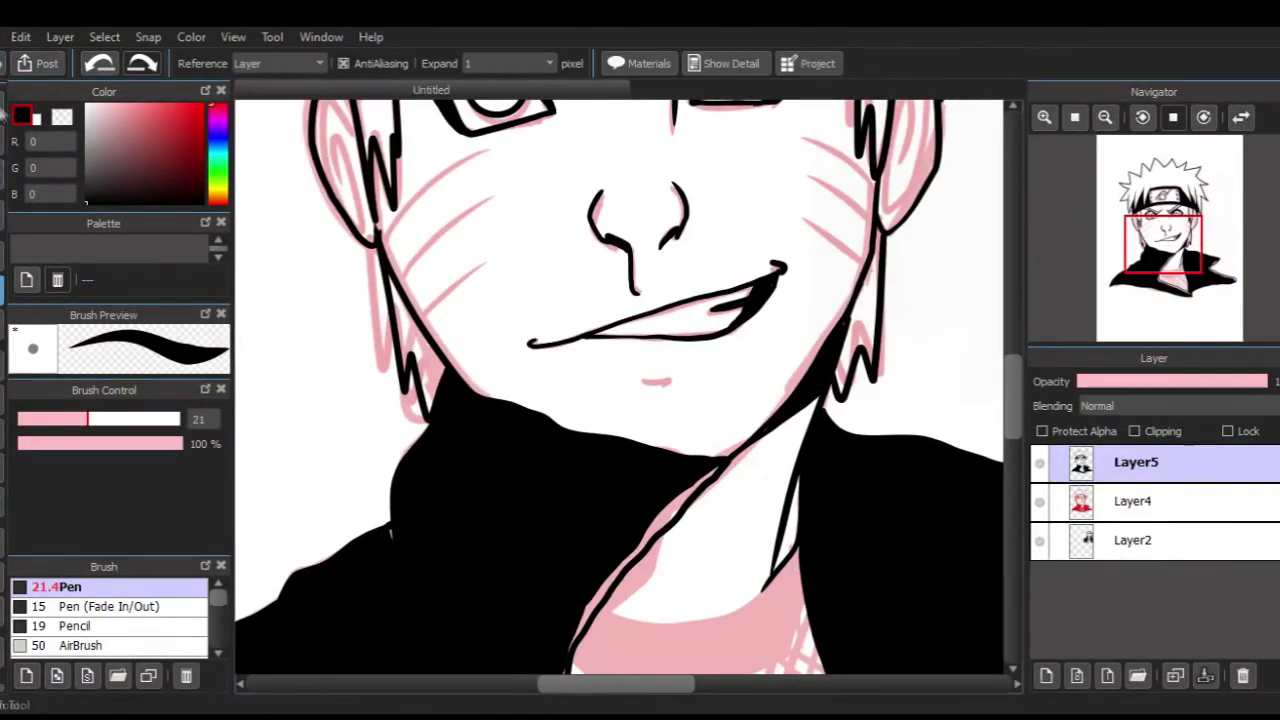
Step: Darken the neck shadow beside the right collar and fill the undershirt's neckband solid black
{"action": "key", "text": "p"}
{"action": "left_click_drag", "start_coordinate": [792, 541], "coordinate": [805, 474]}
{"action": "key", "text": "ctrl+minus"}
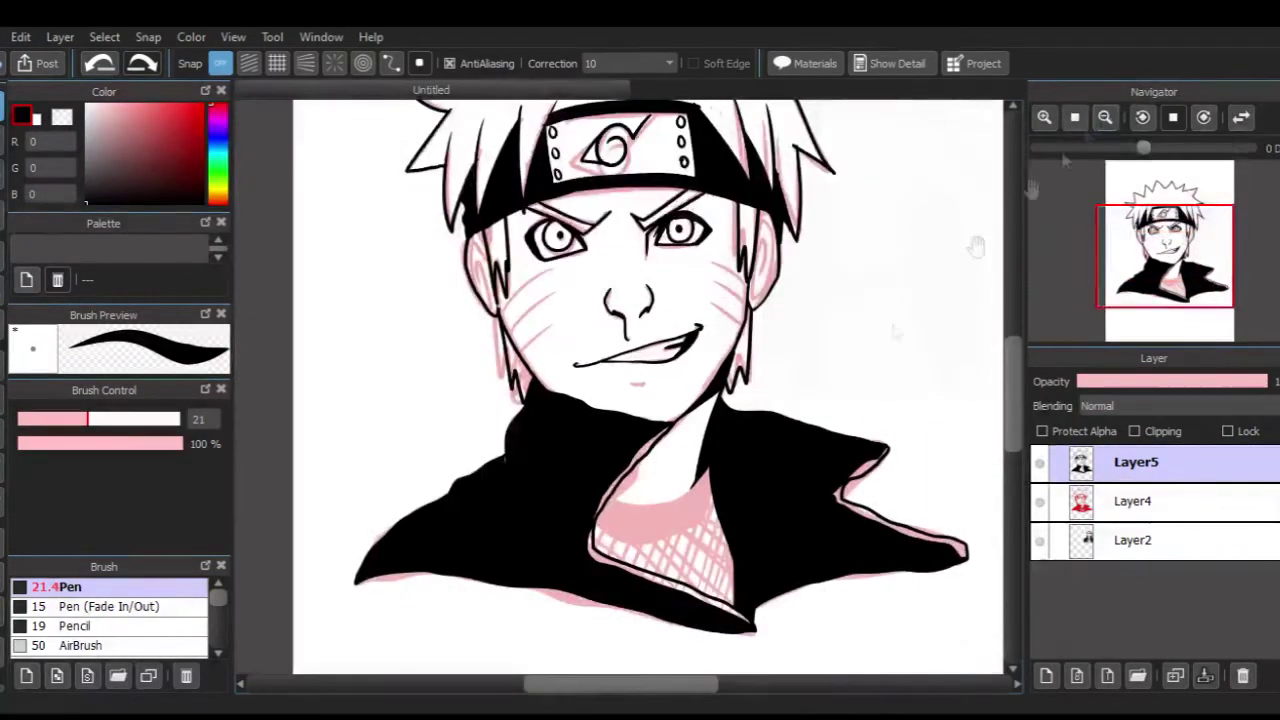
{"action": "key", "text": "g"}
{"action": "left_click", "coordinate": [712, 482]}
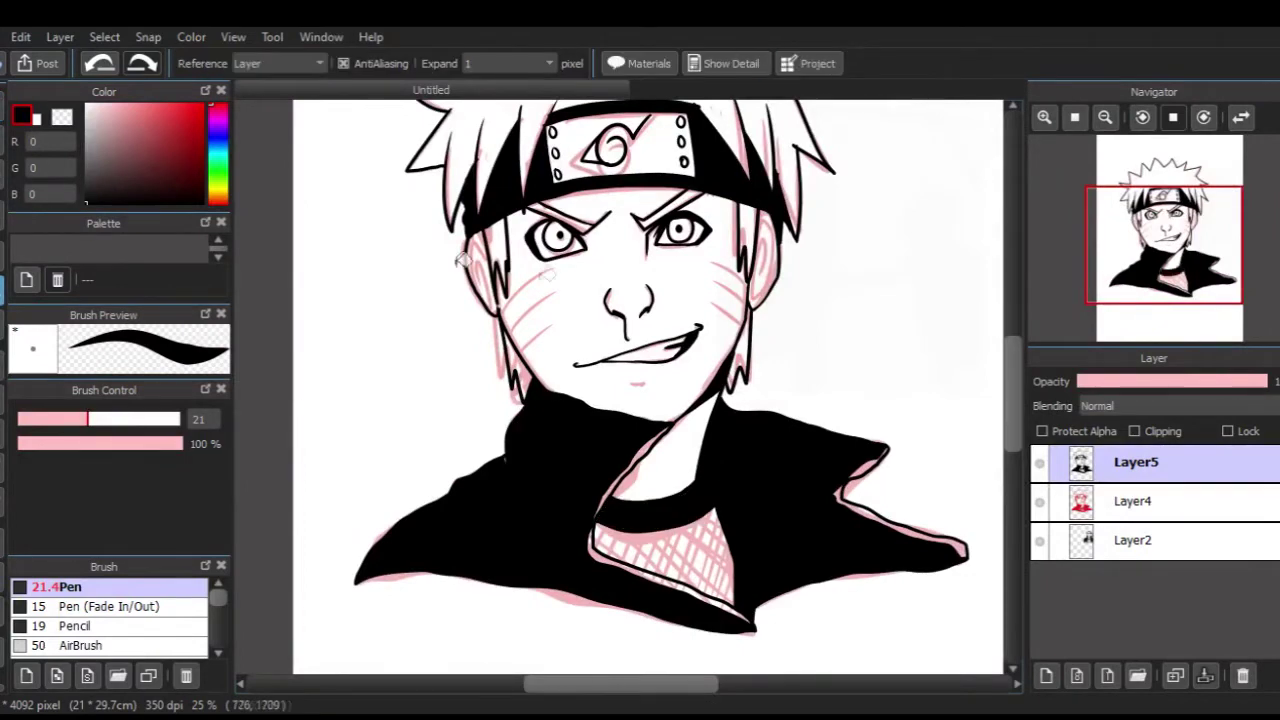
Step: Add short hatch strokes across the trim of the left collar from the chin down along the lower front edge
{"action": "key", "text": "p"}
{"action": "key", "text": "ctrl+plus"}
{"action": "key", "text": "ctrl+plus"}
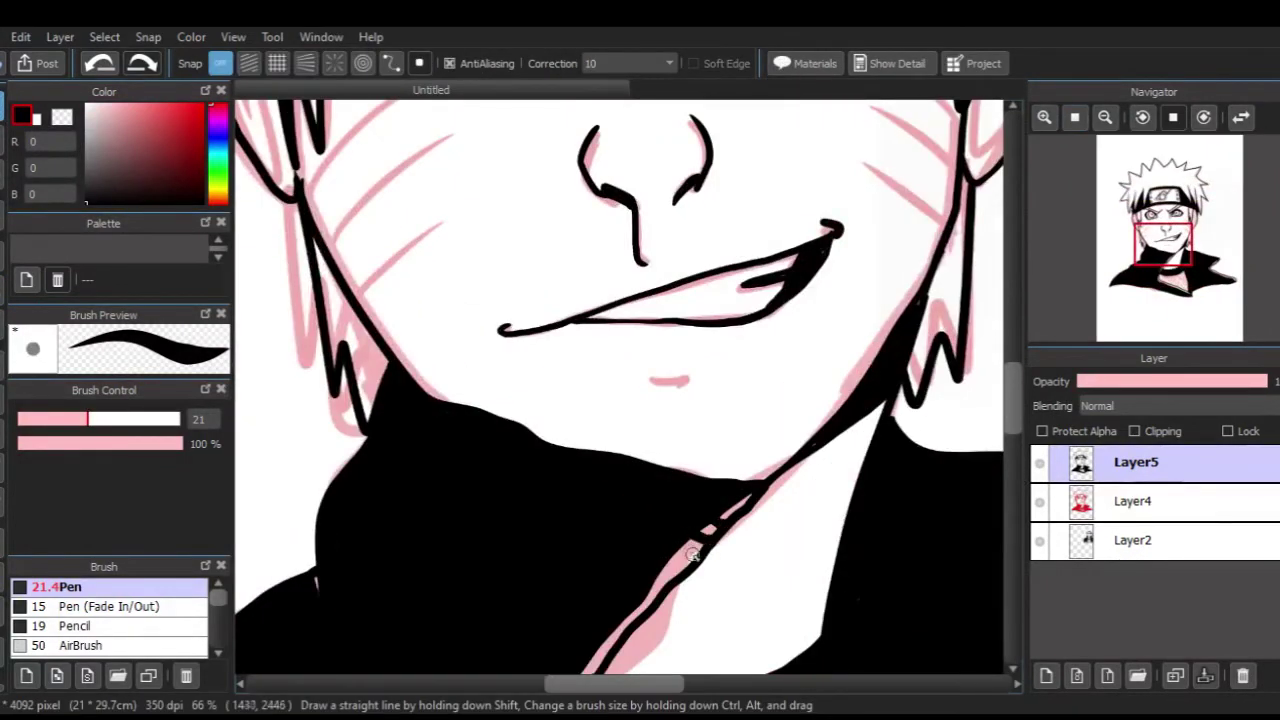
{"action": "scroll", "coordinate": [620, 398], "scroll_direction": "down", "scroll_amount": 3}
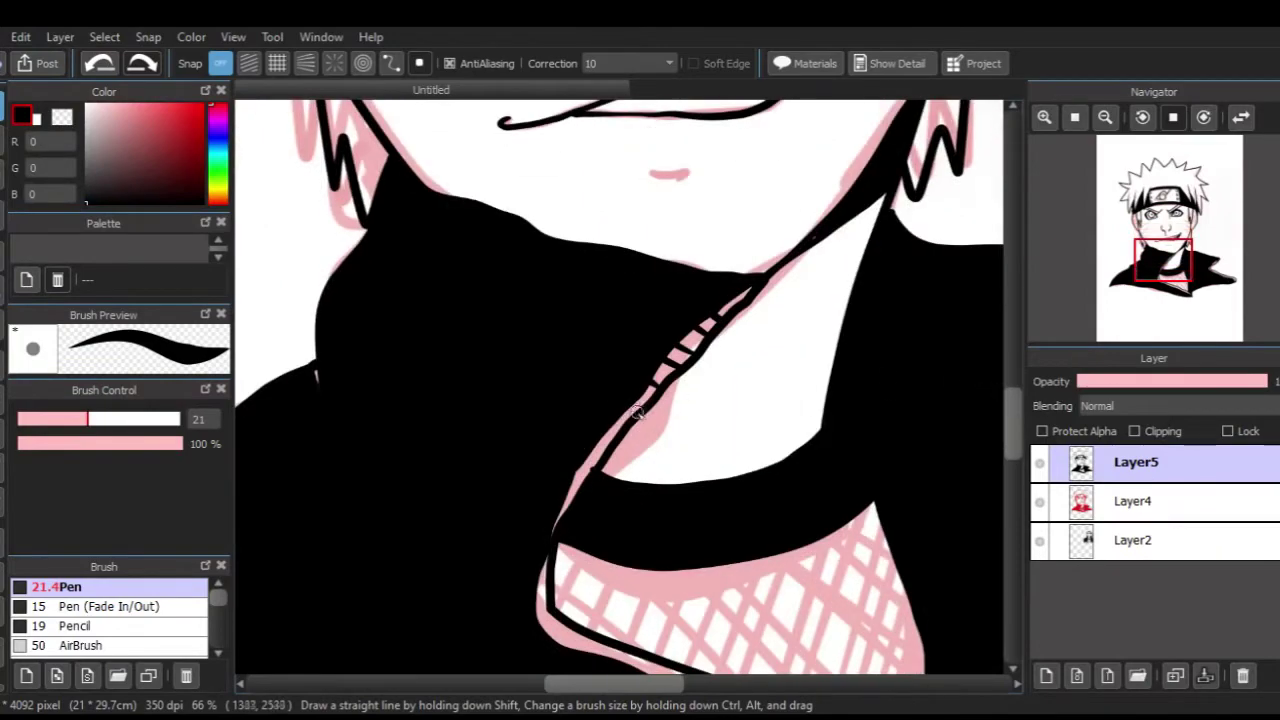
{"action": "scroll", "coordinate": [667, 538], "scroll_direction": "down", "scroll_amount": 3}
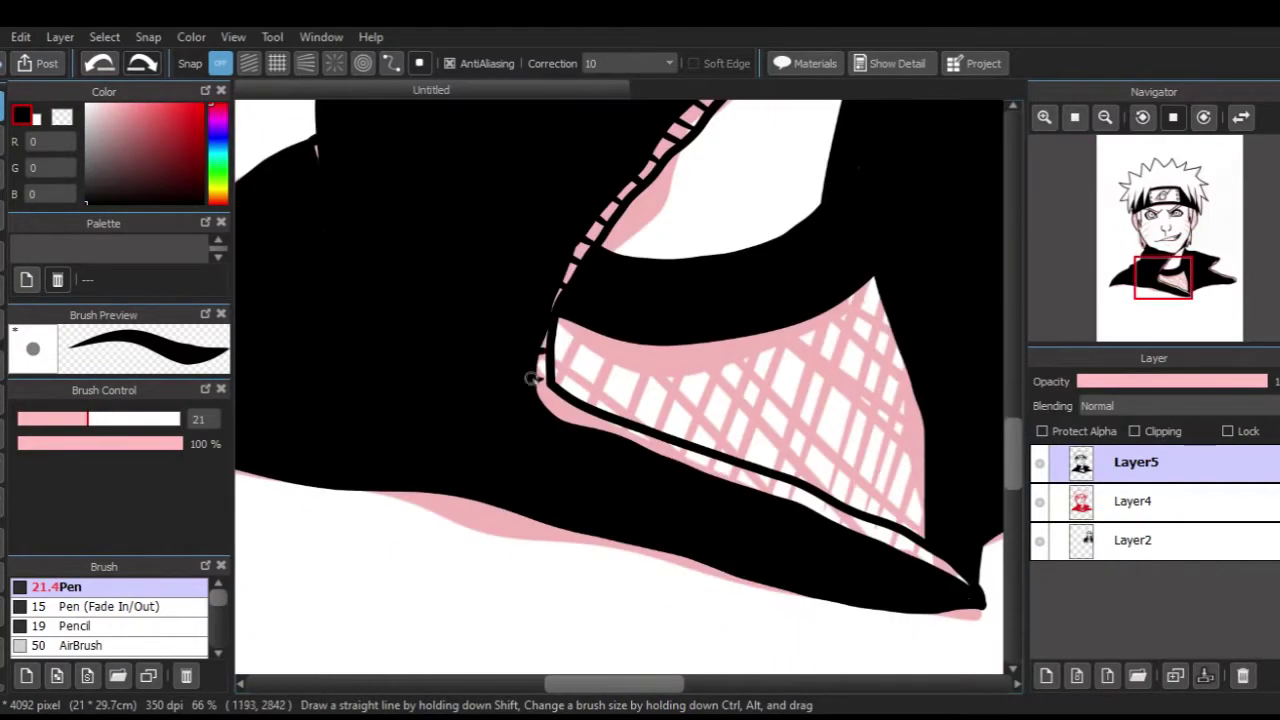
{"action": "left_click_drag", "start_coordinate": [565, 405], "coordinate": [684, 450]}
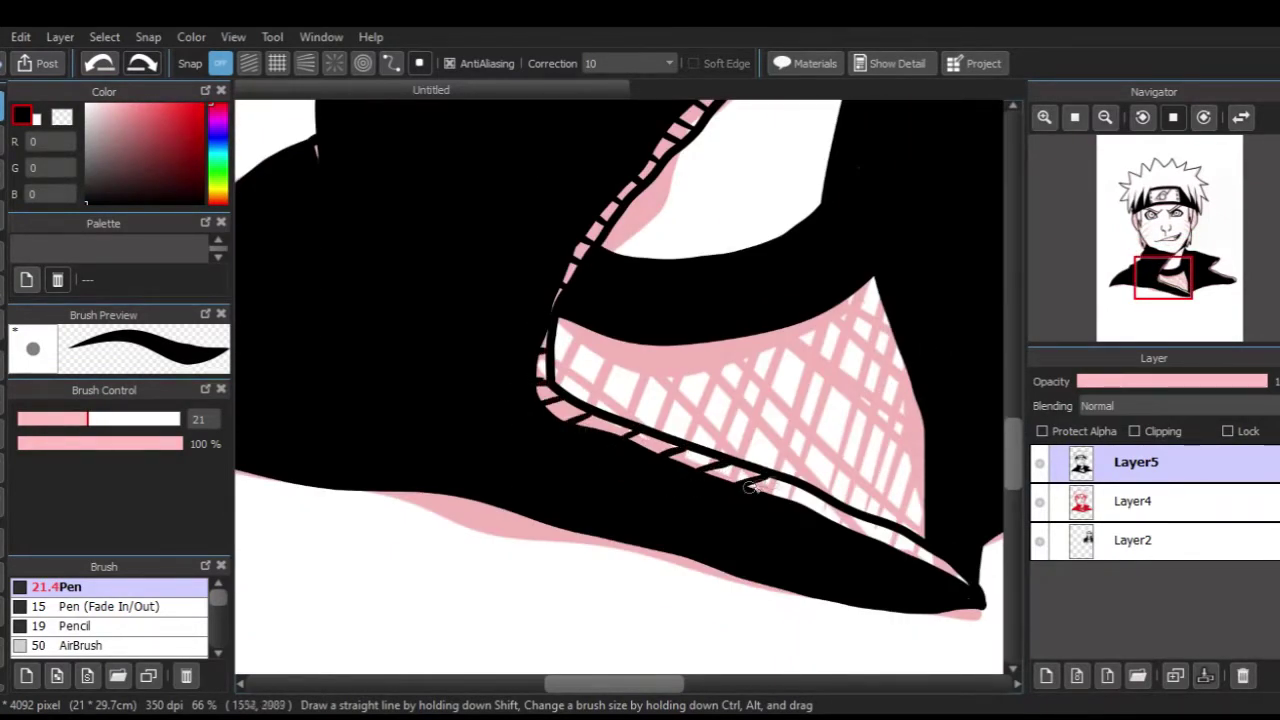
Step: Add short hatch strokes across the trim of the right collar from its pointed tip along the shoulder edge
{"action": "left_click", "coordinate": [1105, 118]}
{"action": "left_click", "coordinate": [1105, 118]}
{"action": "left_click", "coordinate": [1188, 267]}
{"action": "left_click", "coordinate": [1044, 118]}
{"action": "left_click", "coordinate": [1044, 118]}
{"action": "left_click", "coordinate": [1044, 118]}
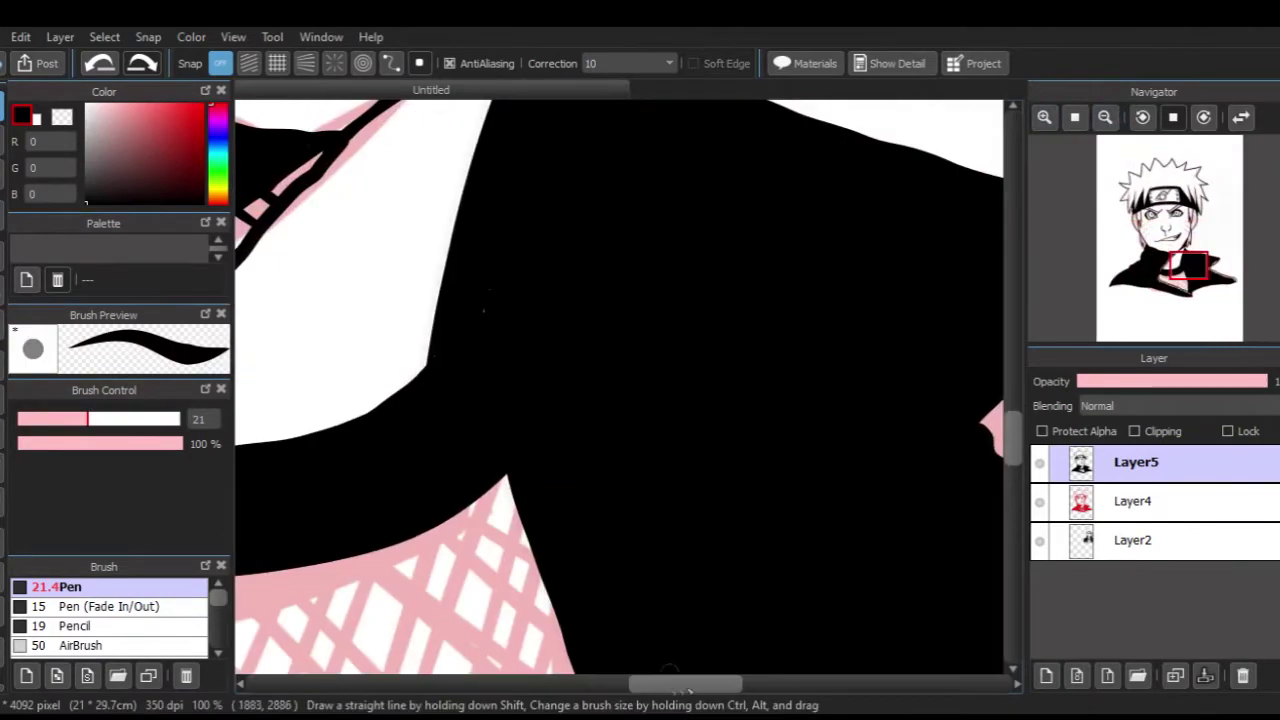
{"action": "left_click_drag", "start_coordinate": [669, 685], "coordinate": [716, 685]}
{"action": "key", "text": "ctrl+z"}
{"action": "left_click_drag", "start_coordinate": [782, 286], "coordinate": [836, 303]}
{"action": "left_click_drag", "start_coordinate": [750, 314], "coordinate": [797, 333]}
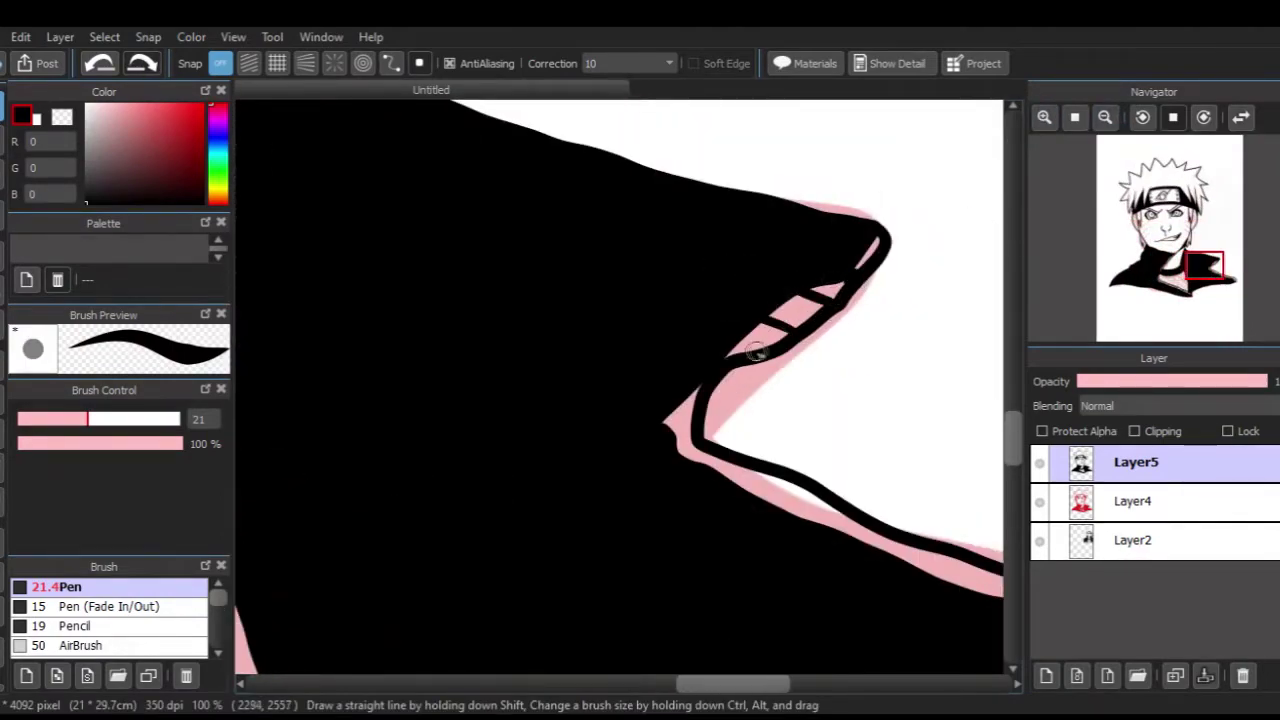
{"action": "scroll", "coordinate": [870, 522], "scroll_direction": "down", "scroll_amount": 2}
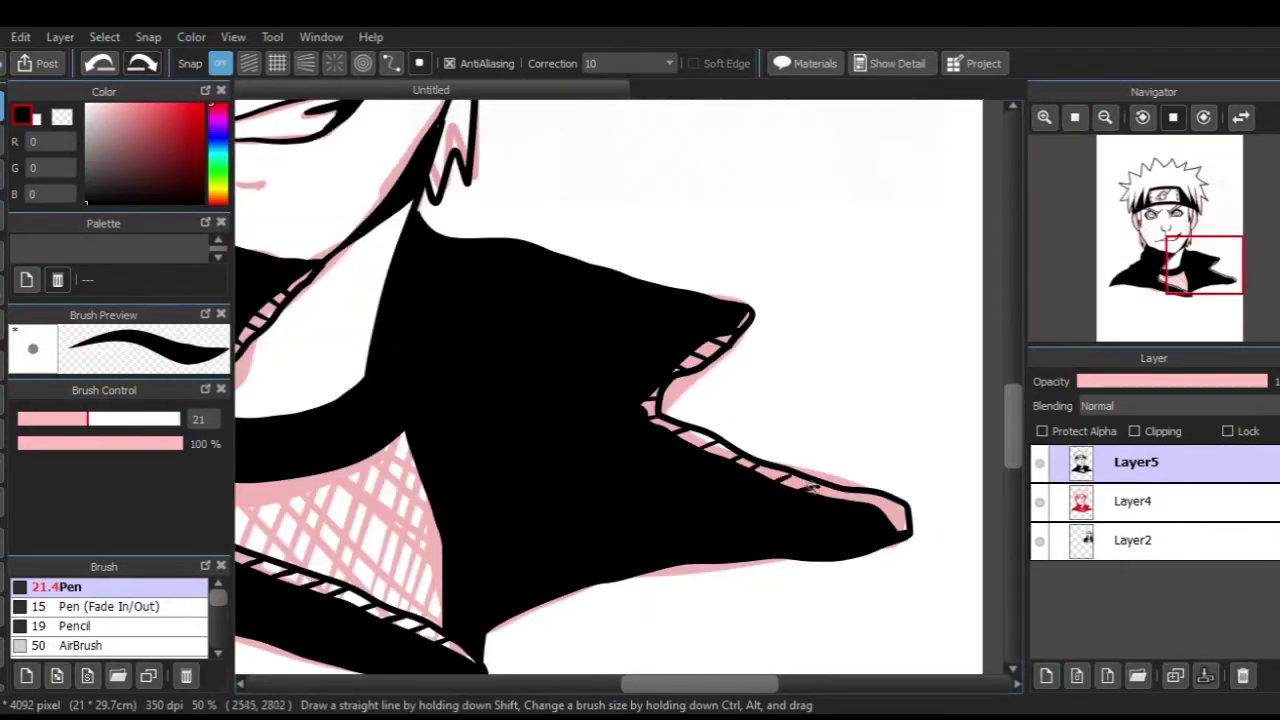
Step: Ink the crosshatched mesh of the undershirt inside the jacket's neck opening
{"action": "scroll", "coordinate": [905, 520], "scroll_direction": "down", "scroll_amount": 2}
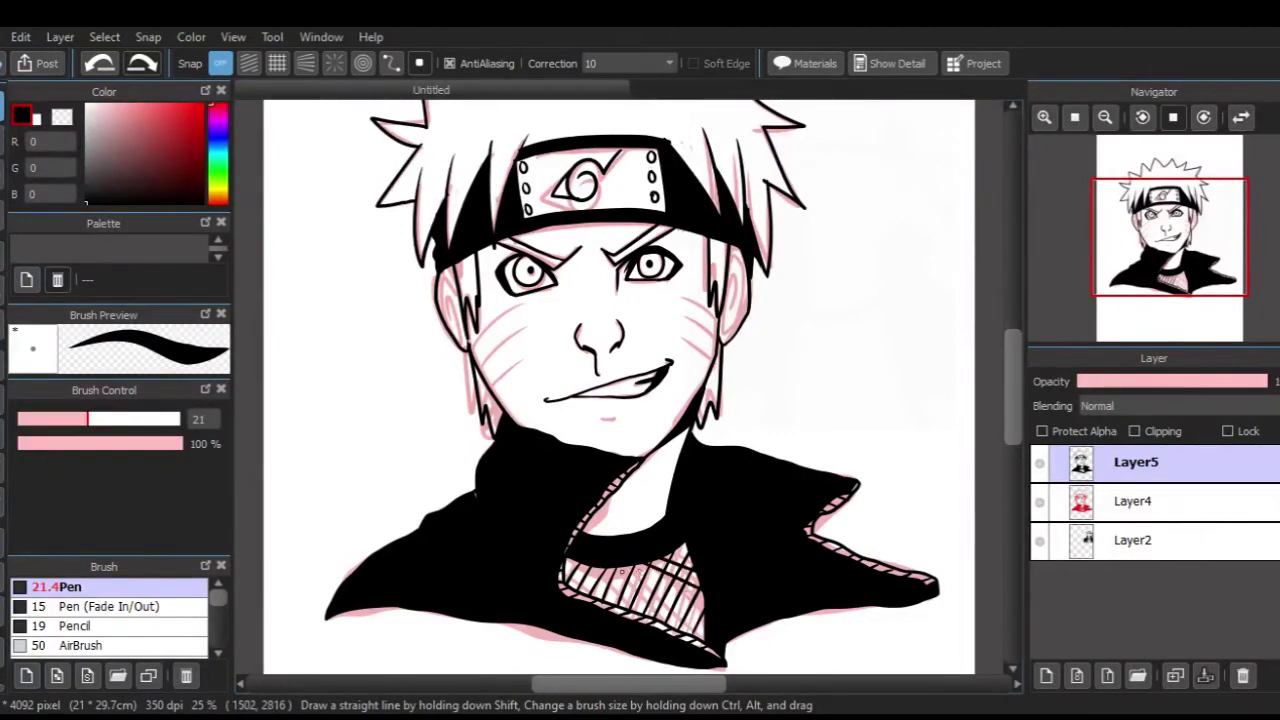
{"action": "left_click_drag", "start_coordinate": [641, 562], "coordinate": [705, 594]}
{"action": "left_click_drag", "start_coordinate": [618, 567], "coordinate": [705, 615]}
{"action": "left_click_drag", "start_coordinate": [590, 565], "coordinate": [697, 629]}
{"action": "key", "text": "ctrl+z"}
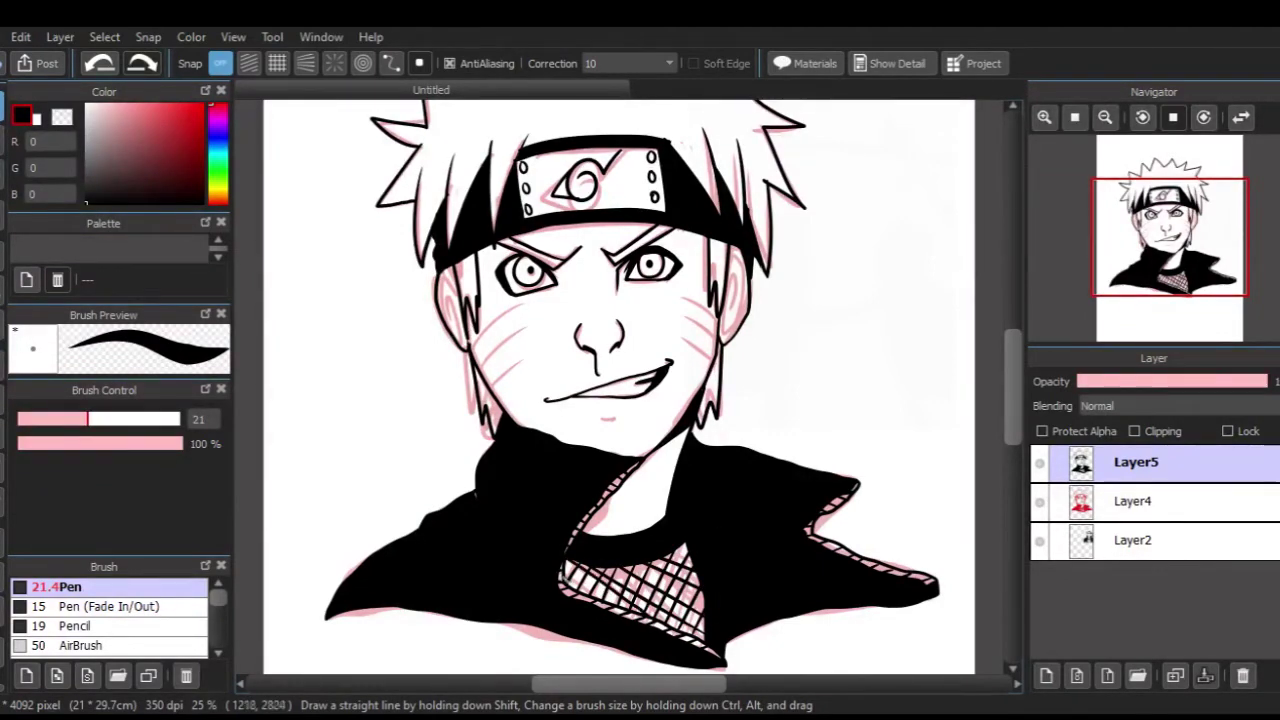
Step: Try an extra stroke beside the neck and slightly lower Layer5's opacity
{"action": "left_click_drag", "start_coordinate": [684, 433], "coordinate": [664, 495]}
{"action": "key", "text": "ctrl+z"}
{"action": "left_click_drag", "start_coordinate": [1157, 381], "coordinate": [1270, 374]}
{"action": "left_click_drag", "start_coordinate": [1014, 362], "coordinate": [1011, 351]}
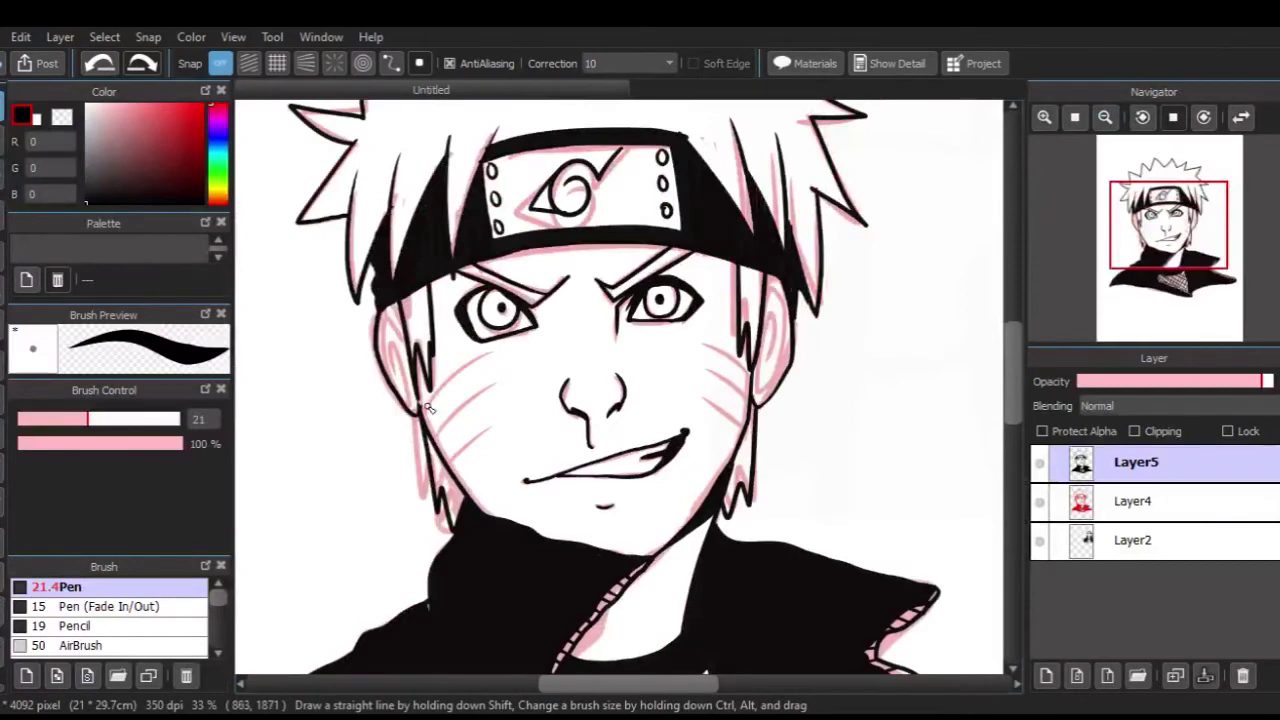
{"action": "key", "text": "ctrl+z"}
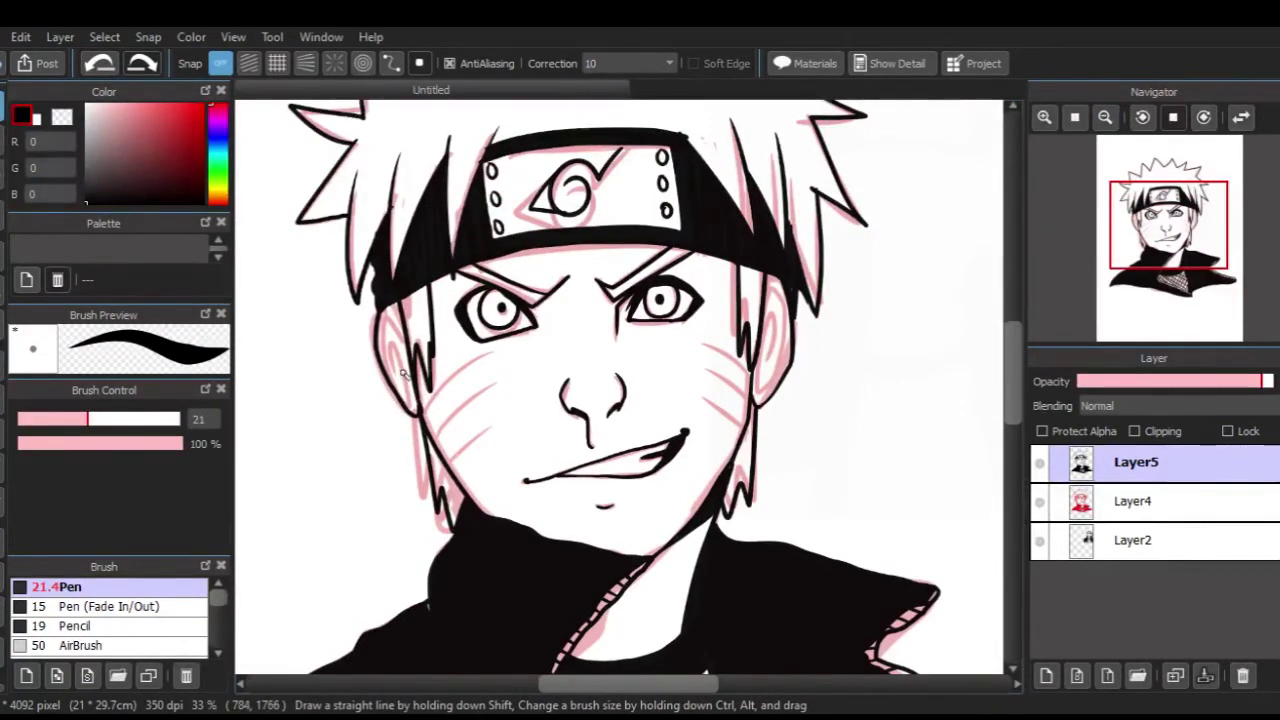
Step: Ink the inner contours of both ears
{"action": "key", "text": "ctrl+plus"}
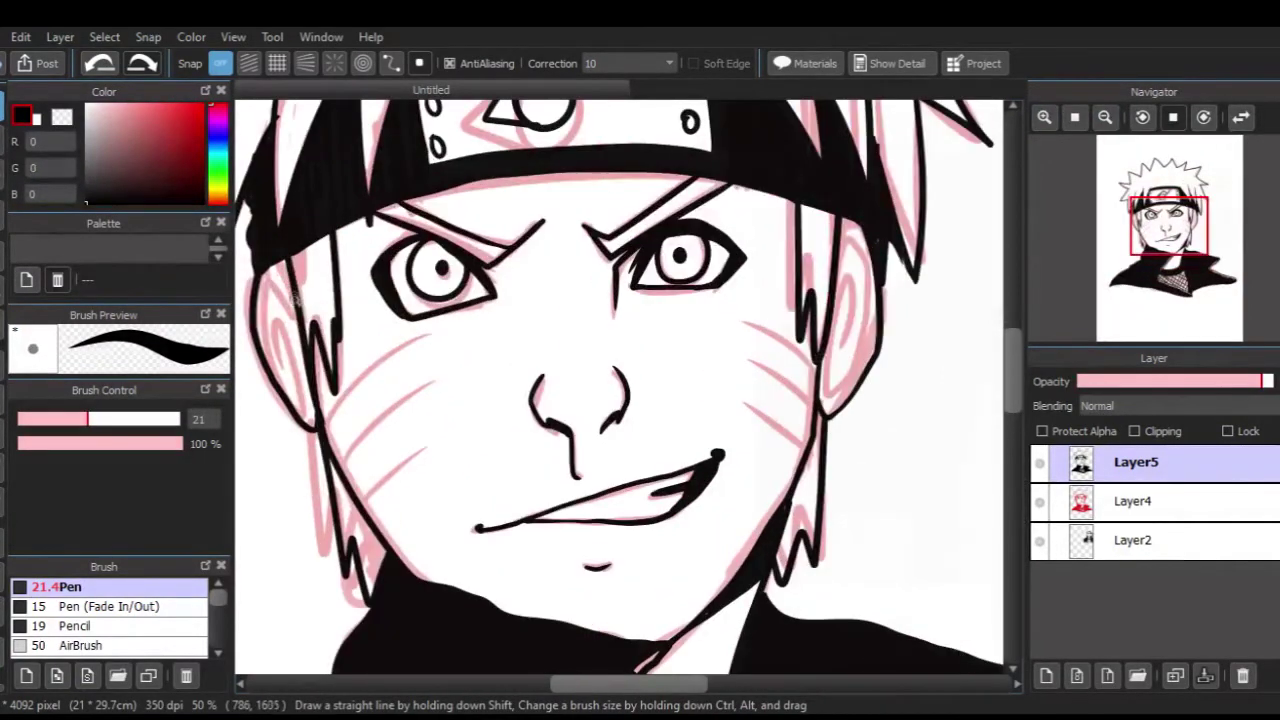
{"action": "left_click_drag", "start_coordinate": [293, 308], "coordinate": [297, 393]}
{"action": "left_click_drag", "start_coordinate": [276, 318], "coordinate": [298, 396]}
{"action": "mouse_move", "coordinate": [837, 250]}
{"action": "left_mouse_down"}
{"action": "mouse_move", "coordinate": [864, 300]}
{"action": "mouse_move", "coordinate": [840, 384]}
{"action": "left_mouse_up"}
{"action": "left_click_drag", "start_coordinate": [843, 292], "coordinate": [848, 350]}
Step: Ink three whisker marks on each cheek, redrawing the misplaced strokes on the right cheek
{"action": "left_click_drag", "start_coordinate": [325, 424], "coordinate": [414, 345]}
{"action": "left_click_drag", "start_coordinate": [345, 448], "coordinate": [432, 386]}
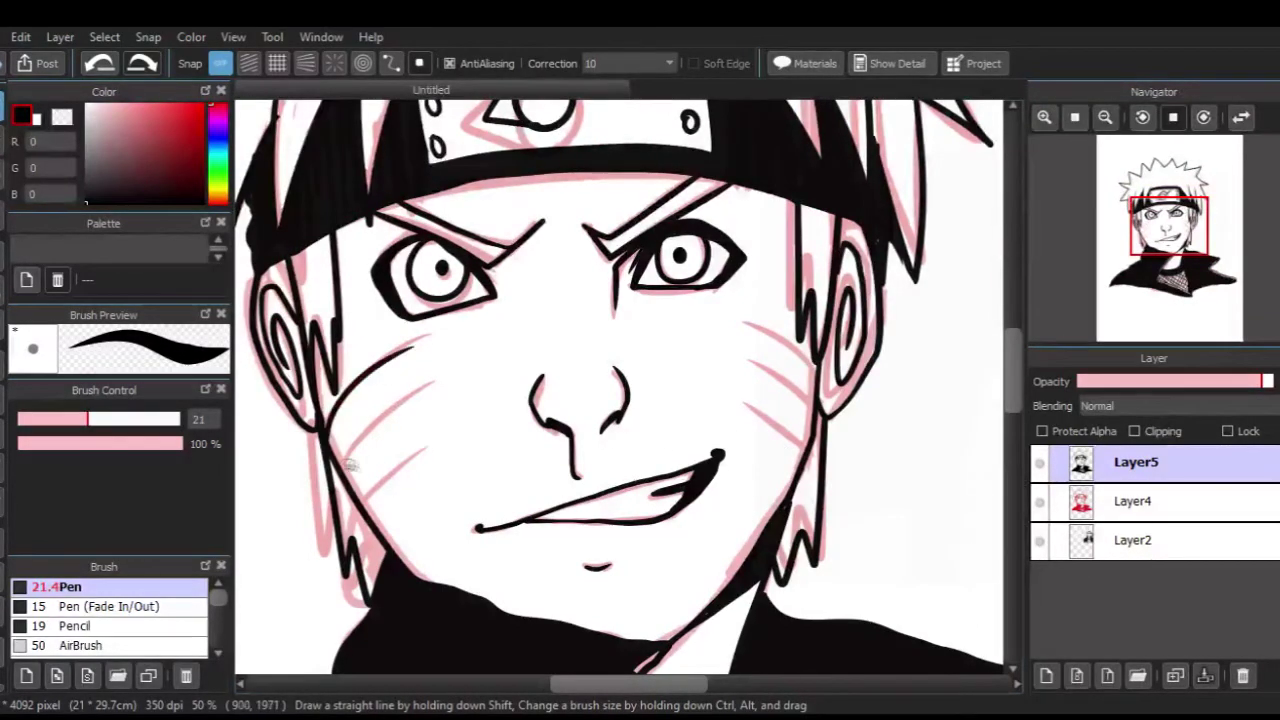
{"action": "left_click_drag", "start_coordinate": [362, 496], "coordinate": [435, 436]}
{"action": "left_click_drag", "start_coordinate": [815, 386], "coordinate": [735, 320]}
{"action": "mouse_move", "coordinate": [811, 412]}
{"action": "left_mouse_down"}
{"action": "mouse_move", "coordinate": [742, 371]}
{"action": "mouse_move", "coordinate": [731, 320]}
{"action": "left_mouse_up"}
{"action": "key", "text": "ctrl+z"}
{"action": "key", "text": "ctrl+z"}
{"action": "key", "text": "ctrl+z"}
{"action": "left_click_drag", "start_coordinate": [814, 407], "coordinate": [737, 358]}
{"action": "left_click_drag", "start_coordinate": [806, 449], "coordinate": [739, 400]}
Step: Isolate Layer4 at full opacity and remove the mouth from the red sketch
{"action": "left_click", "coordinate": [1141, 117]}
{"action": "left_click", "coordinate": [1150, 501]}
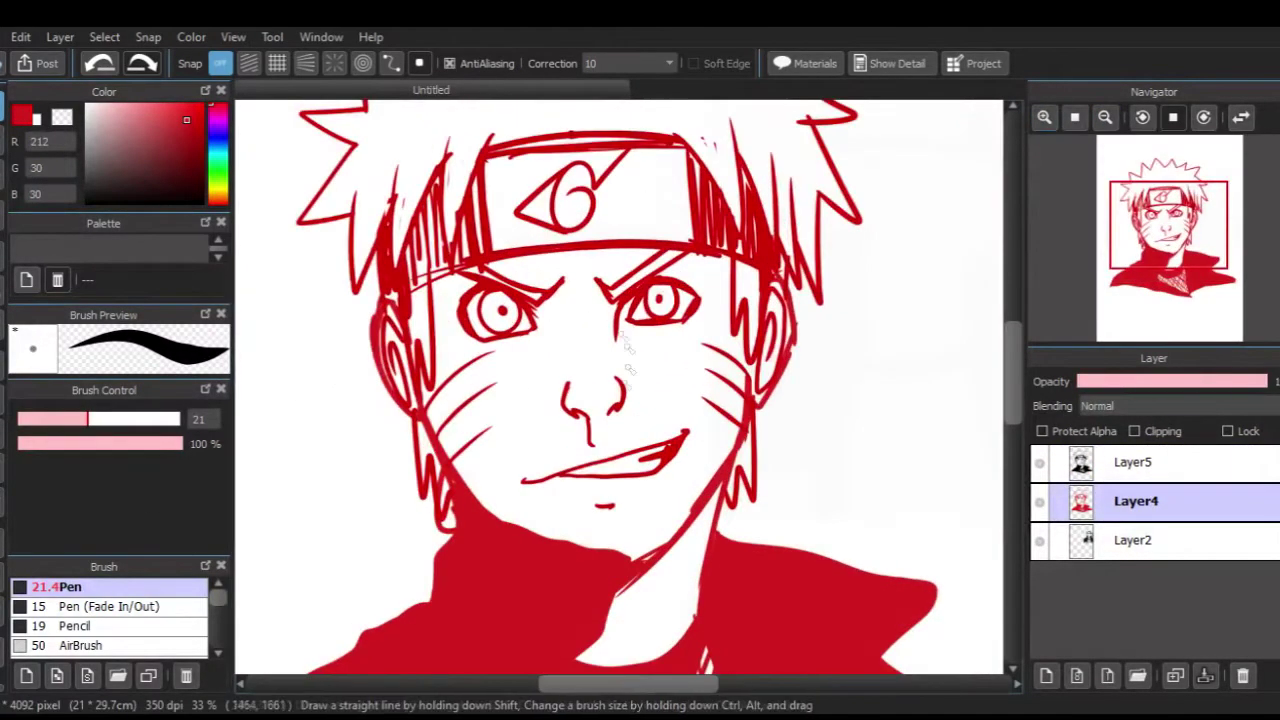
{"action": "key", "text": "ctrl+z"}
{"action": "key", "text": "ctrl+z"}
{"action": "key", "text": "ctrl+z"}
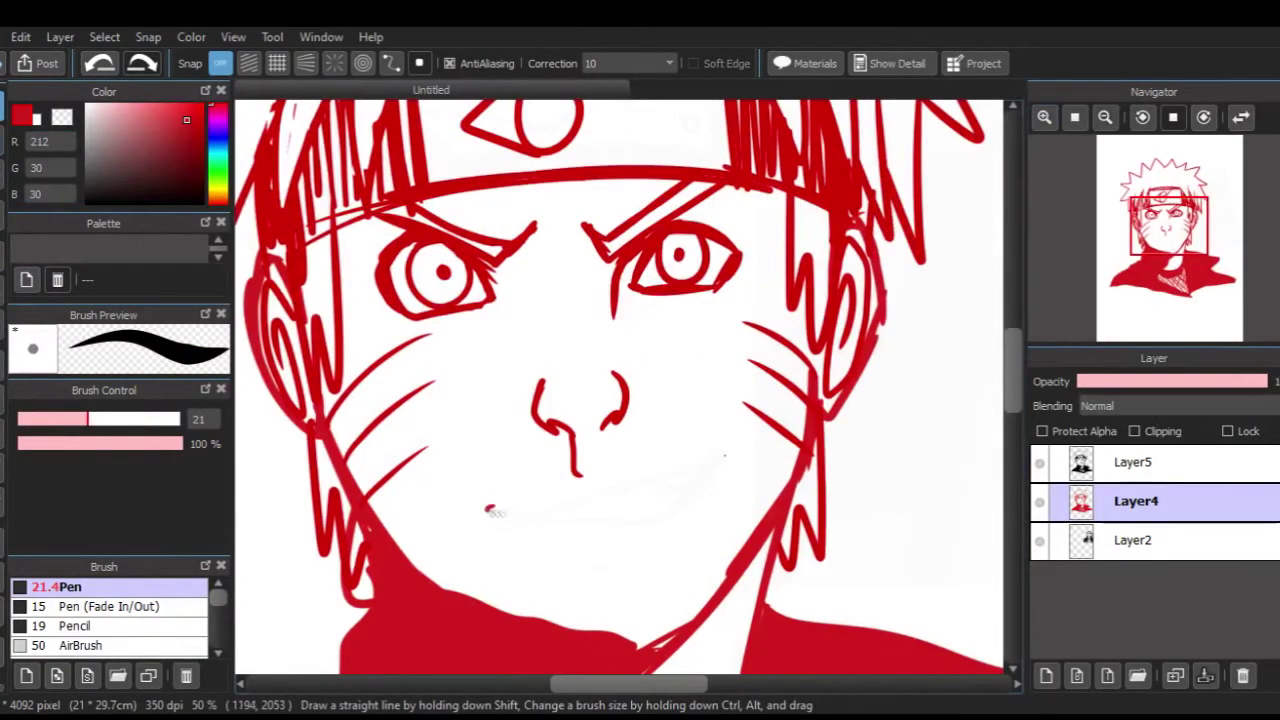
Step: Redraw the mouth on the red sketch as a single closed smirk line rising toward the right cheek
{"action": "left_click_drag", "start_coordinate": [484, 524], "coordinate": [712, 462]}
{"action": "key", "text": "ctrl+z"}
{"action": "left_click_drag", "start_coordinate": [482, 527], "coordinate": [712, 462]}
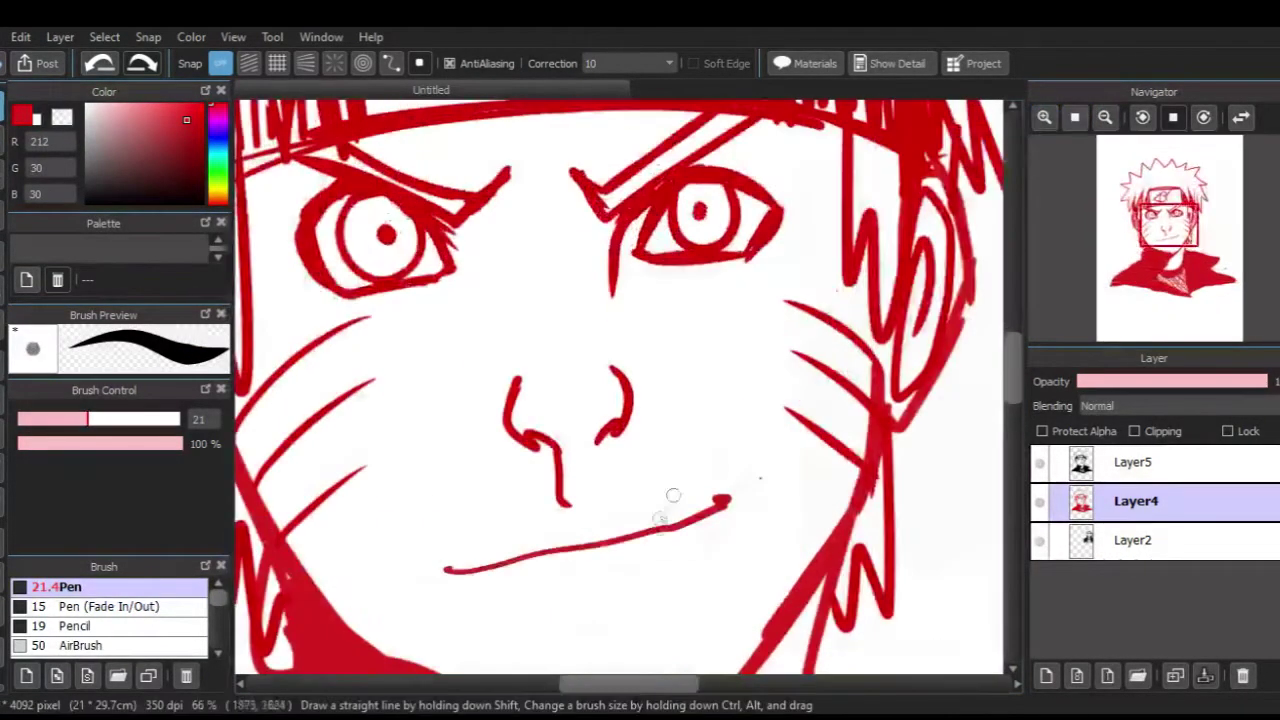
{"action": "left_click_drag", "start_coordinate": [592, 547], "coordinate": [713, 513]}
{"action": "key", "text": "ctrl+z"}
{"action": "key", "text": "ctrl+z"}
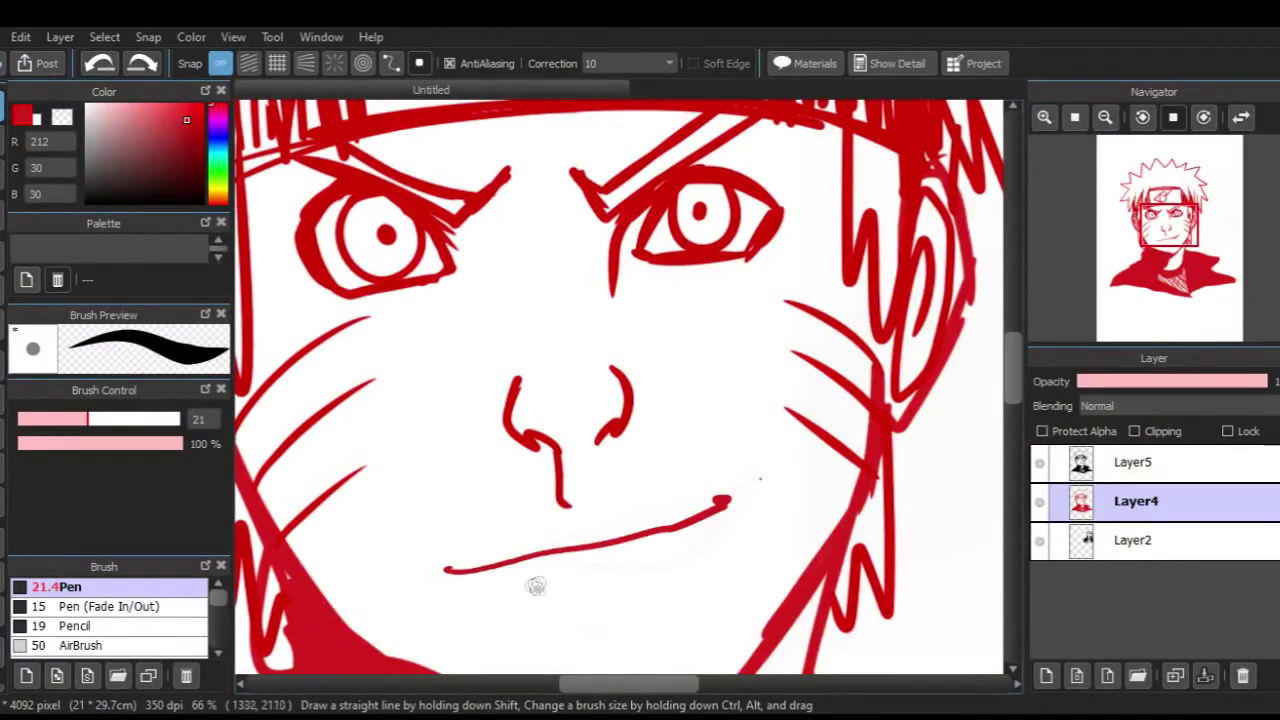
{"action": "left_click_drag", "start_coordinate": [426, 538], "coordinate": [687, 542]}
{"action": "key", "text": "ctrl+z"}
{"action": "left_click_drag", "start_coordinate": [452, 564], "coordinate": [682, 523]}
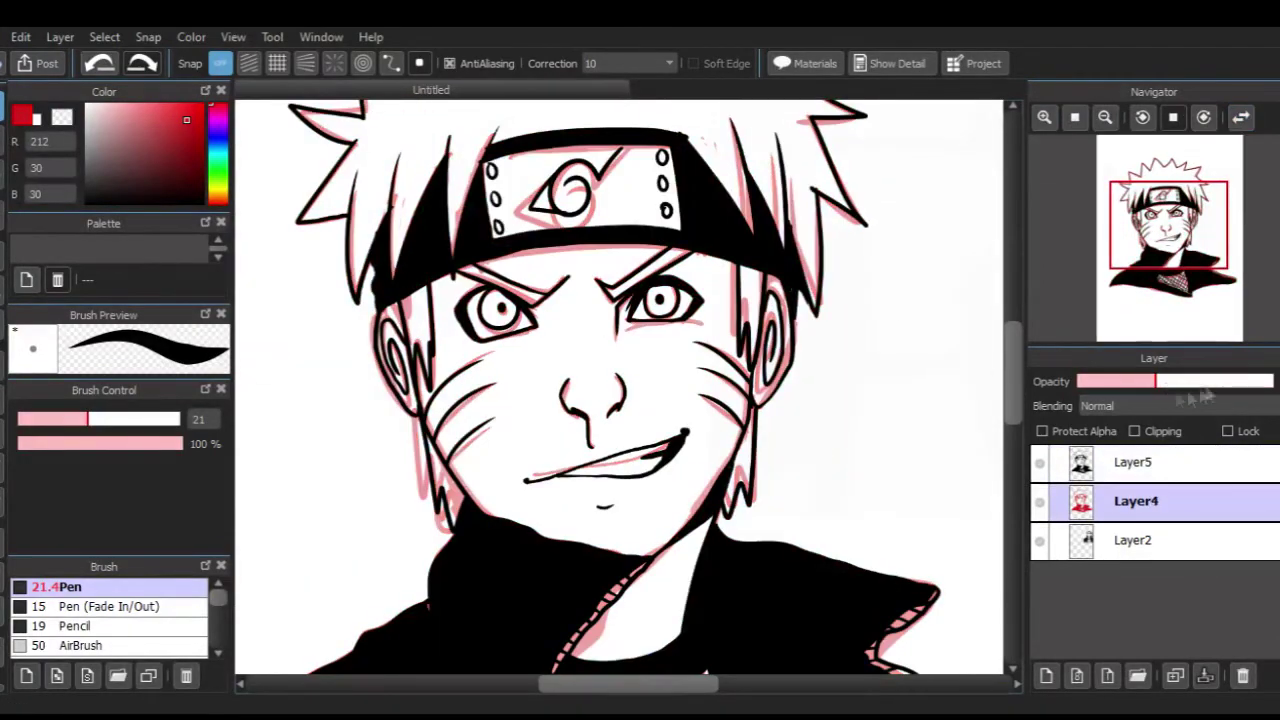
Step: Set the drawing colour to black and erase the old inked mouth from Layer5
{"action": "key", "text": "e"}
{"action": "key", "text": "b"}
{"action": "left_click_drag", "start_coordinate": [128, 166], "coordinate": [86, 204]}
{"action": "key", "text": "e"}
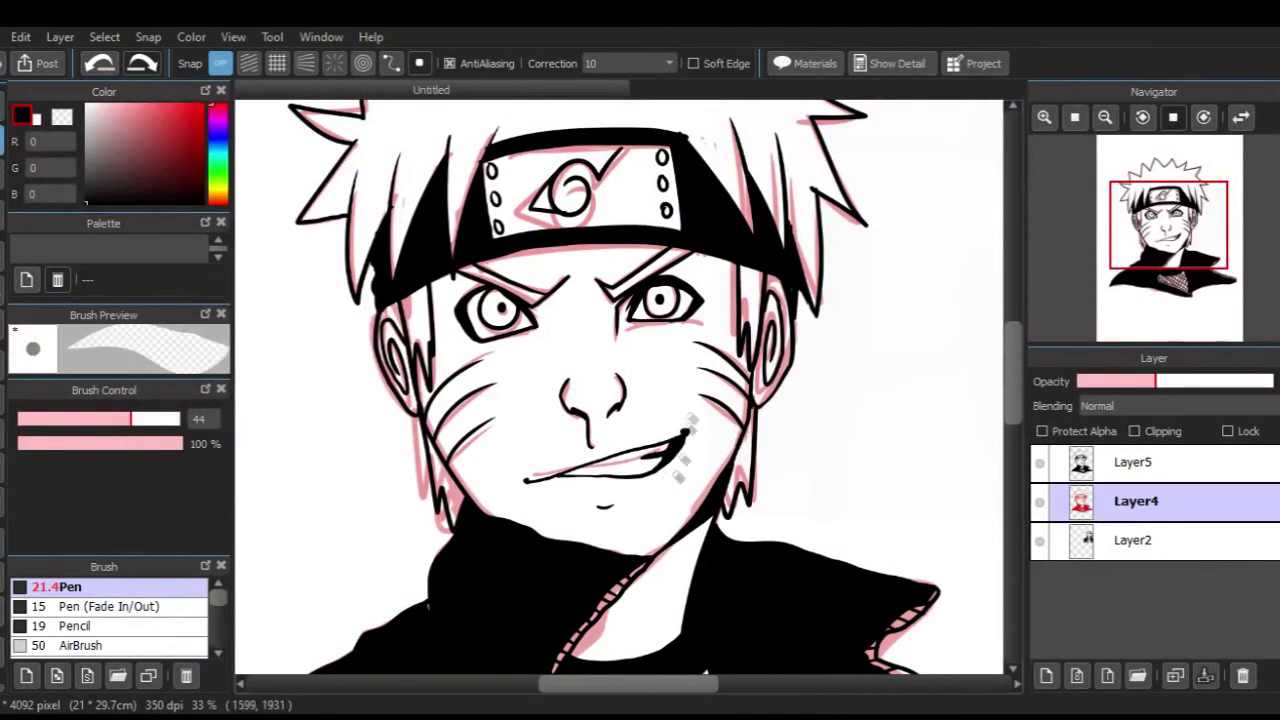
{"action": "left_click", "coordinate": [1134, 463]}
{"action": "mouse_move", "coordinate": [682, 430]}
{"action": "left_mouse_down"}
{"action": "mouse_move", "coordinate": [605, 495]}
{"action": "mouse_move", "coordinate": [678, 446]}
{"action": "left_mouse_up"}
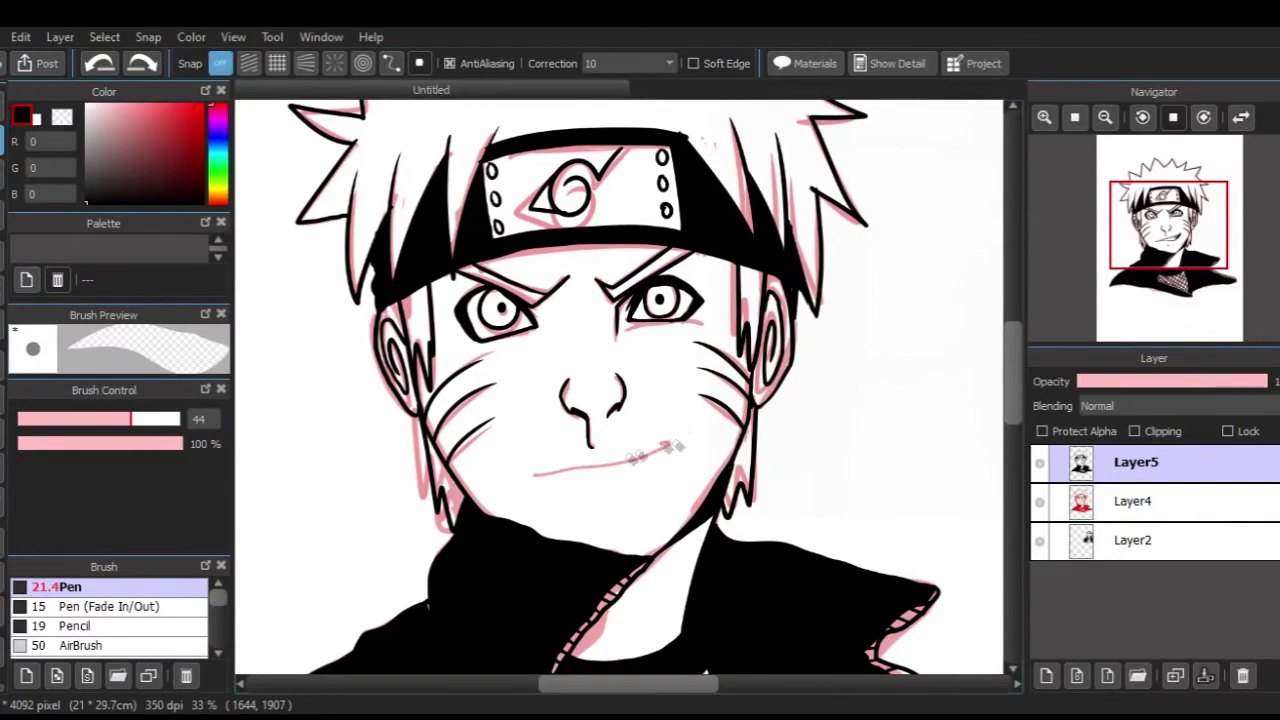
Step: Ink the new smirk line in black and extend the lower lid line of the right eye
{"action": "key", "text": "e"}
{"action": "key", "text": "ctrl+plus"}
{"action": "left_click_drag", "start_coordinate": [445, 562], "coordinate": [600, 543]}
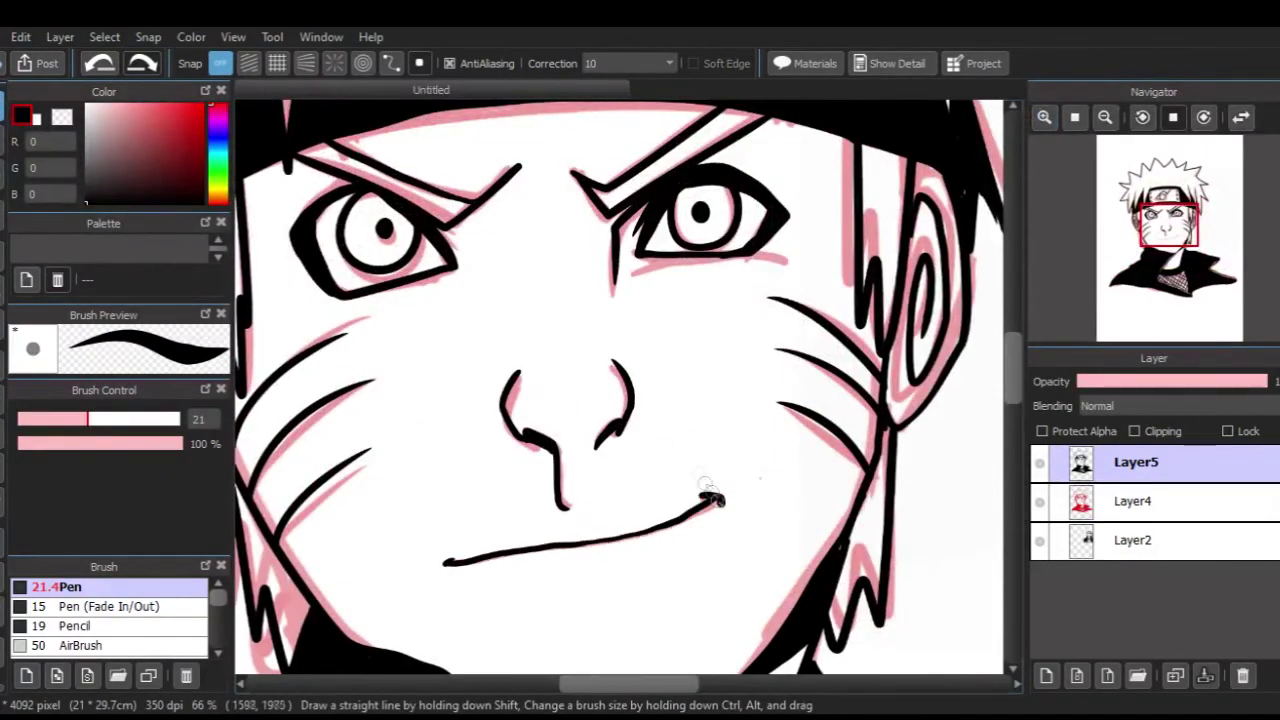
{"action": "left_click_drag", "start_coordinate": [720, 255], "coordinate": [786, 260]}
Step: Ink a short horizontal line beneath the mouth to mark the lower lip
{"action": "left_click", "coordinate": [1105, 118]}
{"action": "left_click", "coordinate": [1105, 118]}
{"action": "left_click", "coordinate": [1105, 118]}
{"action": "left_click", "coordinate": [1045, 118]}
{"action": "left_click", "coordinate": [1045, 118]}
{"action": "left_click_drag", "start_coordinate": [582, 557], "coordinate": [606, 558]}
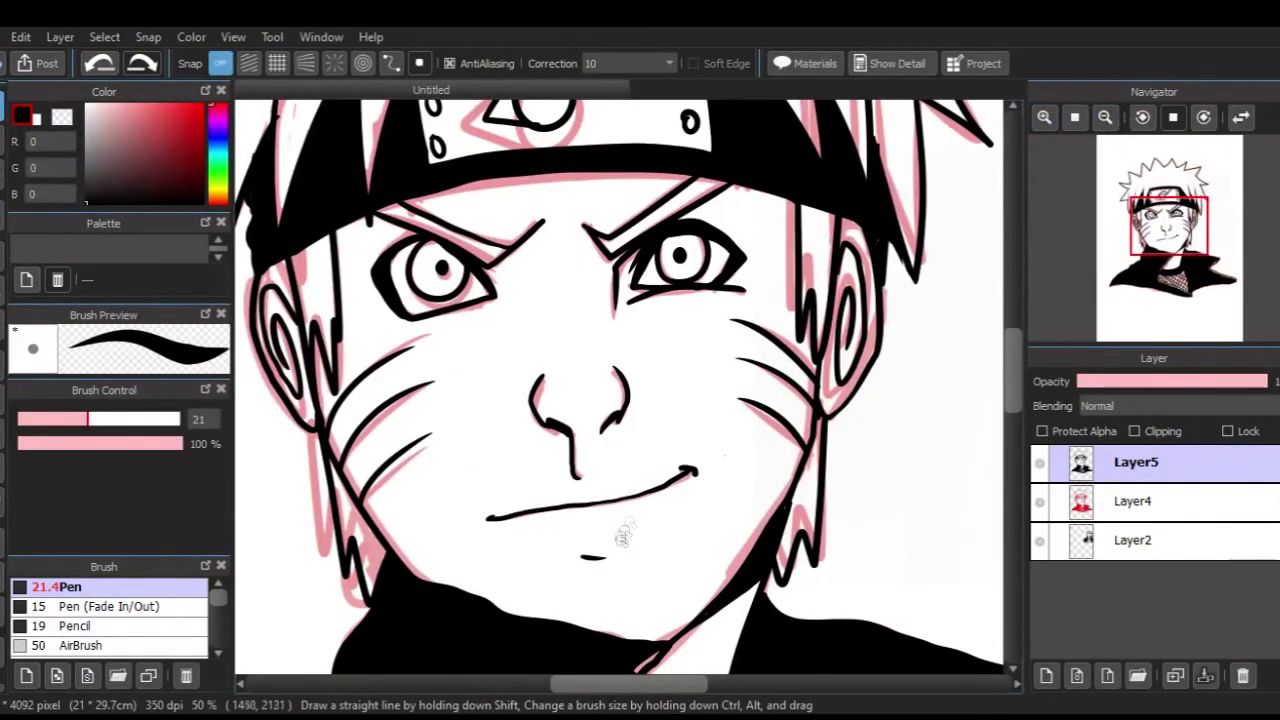
Step: Lower the opacity of the red sketch on Layer4 to zero
{"action": "left_click", "coordinate": [1105, 118]}
{"action": "left_click", "coordinate": [1105, 118]}
{"action": "left_click", "coordinate": [1105, 118]}
{"action": "left_click", "coordinate": [1150, 501]}
{"action": "left_click_drag", "start_coordinate": [1130, 382], "coordinate": [1046, 392]}
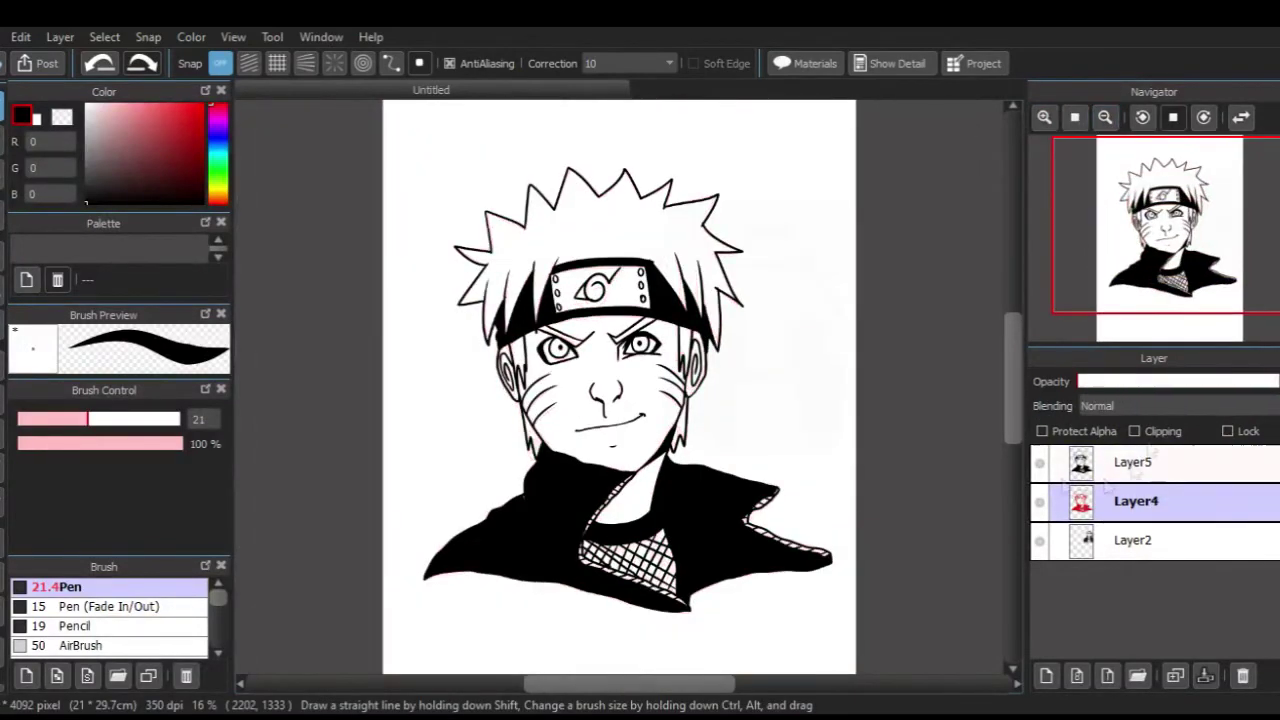
{"action": "left_click", "coordinate": [1154, 382]}
{"action": "left_click_drag", "start_coordinate": [1150, 383], "coordinate": [1070, 398]}
Step: Select a rectangle closely around the portrait and crop the canvas to it
{"action": "left_click", "coordinate": [1075, 118]}
{"action": "left_click", "coordinate": [2, 365]}
{"action": "left_click_drag", "start_coordinate": [449, 146], "coordinate": [845, 565]}
{"action": "left_click_drag", "start_coordinate": [436, 136], "coordinate": [811, 556]}
{"action": "key", "text": "ctrl+shift+x"}
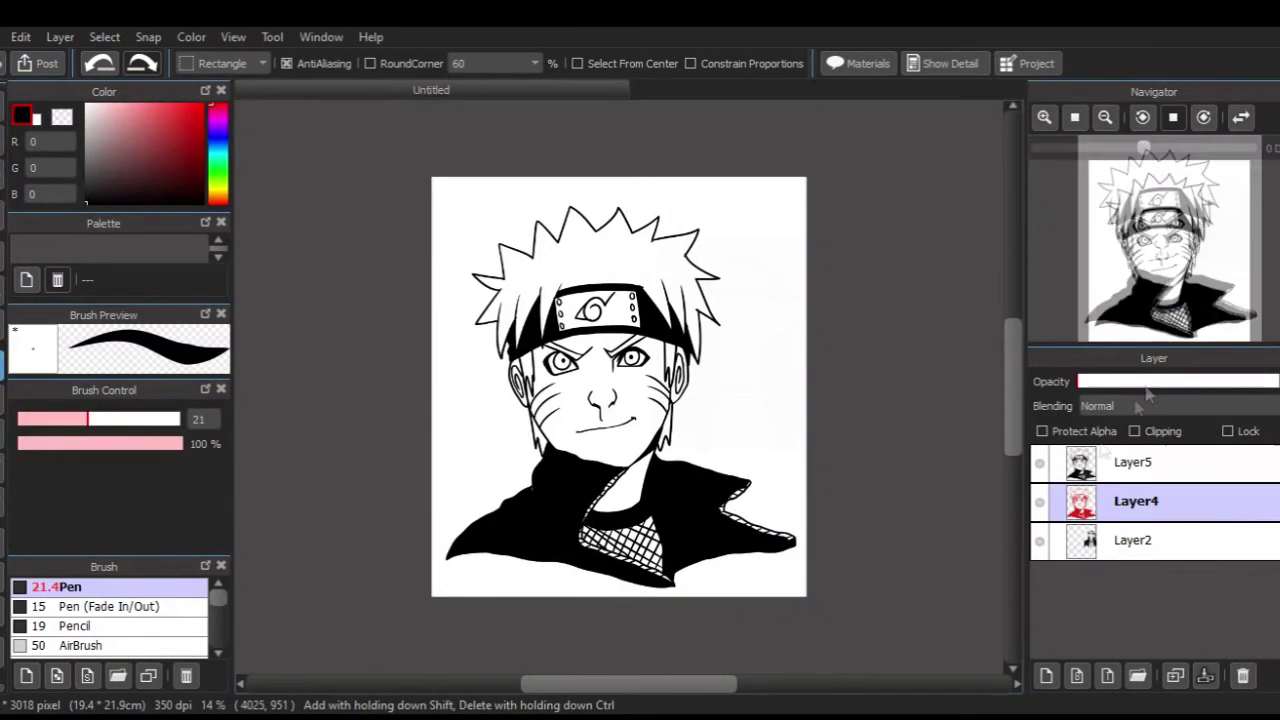
Step: Delete the sketch layer Layer4 and the reference layer Layer2, keeping only Layer5
{"action": "left_click", "coordinate": [1243, 676]}
{"action": "left_click", "coordinate": [1170, 502]}
{"action": "left_click", "coordinate": [1242, 675]}
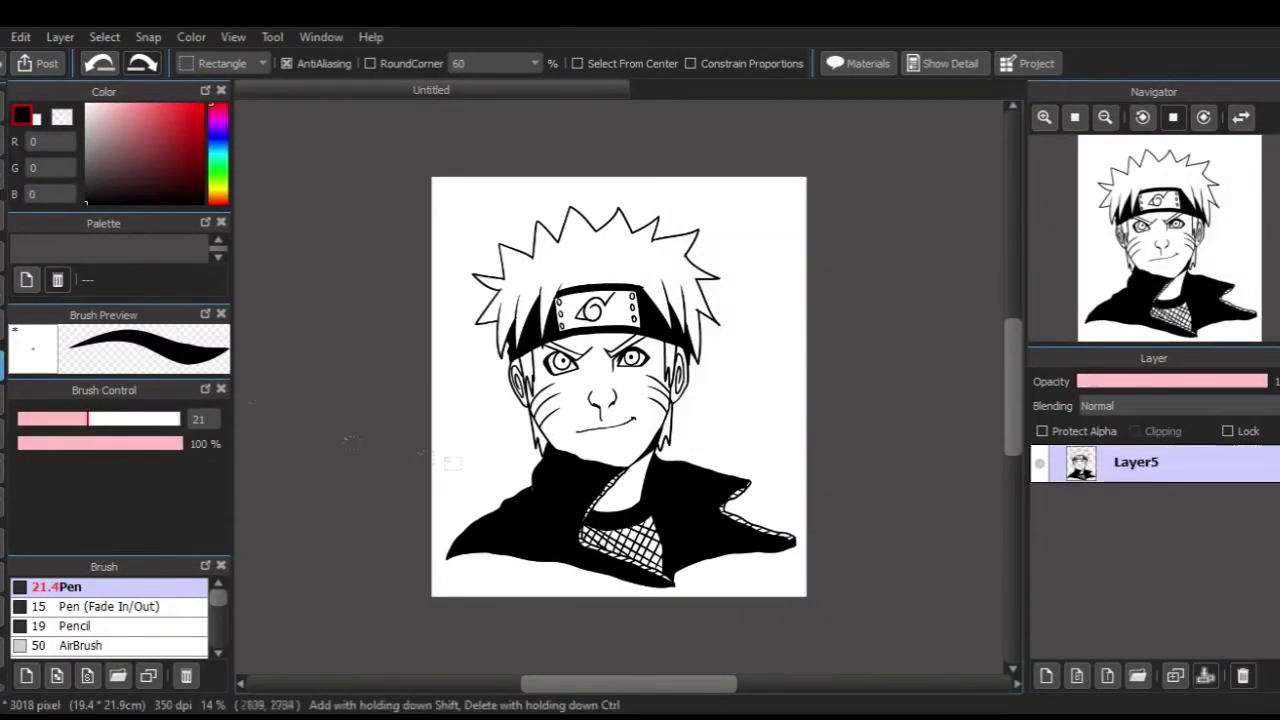
Step: Select the empty background around the character with the Magic Wand and add a new layer beneath Layer5
{"action": "key", "text": "w"}
{"action": "left_click", "coordinate": [490, 315]}
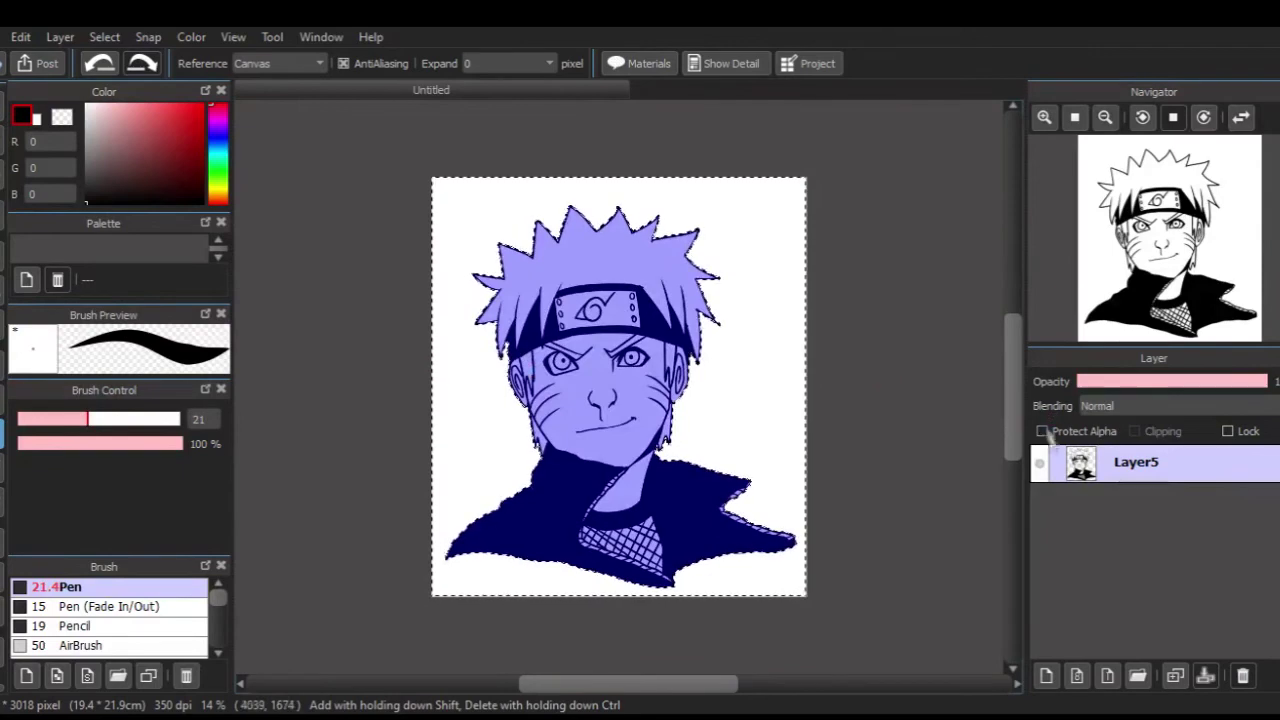
{"action": "left_click", "coordinate": [1046, 675]}
Step: Fill the selected background with orange (R 246, G 139, B 0) on the new layer and clear the selection
{"action": "left_click", "coordinate": [222, 128]}
{"action": "left_click", "coordinate": [188, 130]}
{"action": "left_click_drag", "start_coordinate": [221, 122], "coordinate": [223, 195]}
{"action": "left_click", "coordinate": [156, 114]}
{"action": "left_click", "coordinate": [195, 115]}
{"action": "key", "text": "g"}
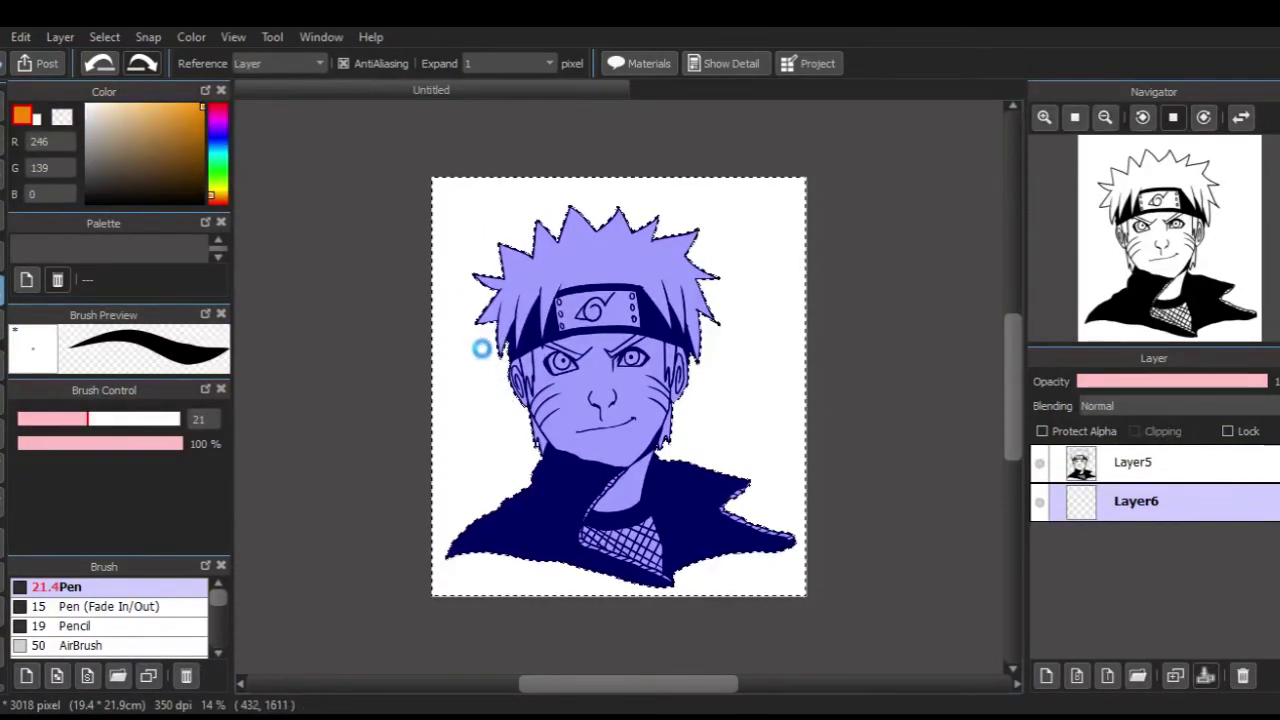
{"action": "left_click", "coordinate": [477, 340]}
{"action": "key", "text": "ctrl+d"}
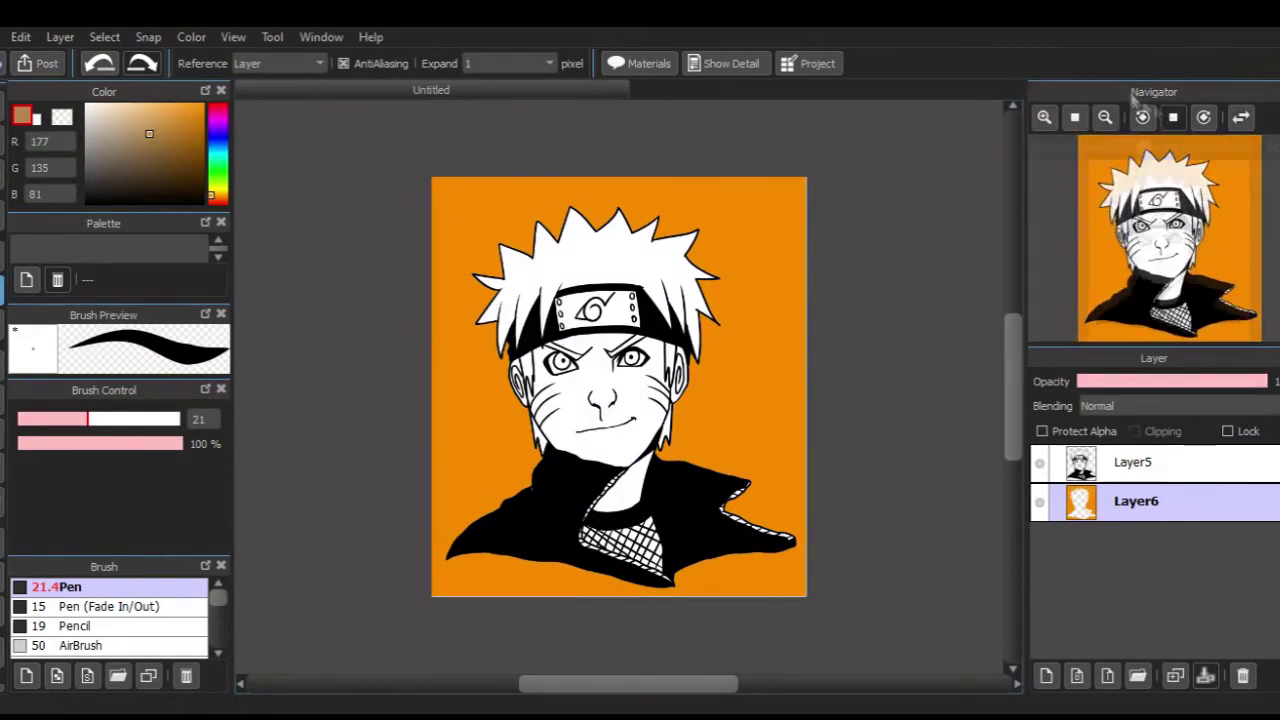